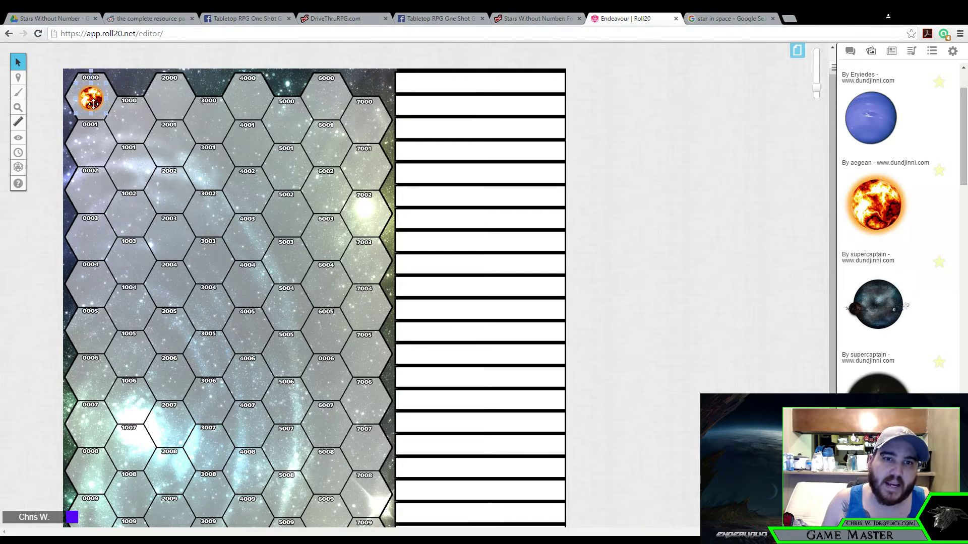
{"action": "scroll", "coordinate": [129, 215], "scroll_direction": "down", "scroll_amount": 3}
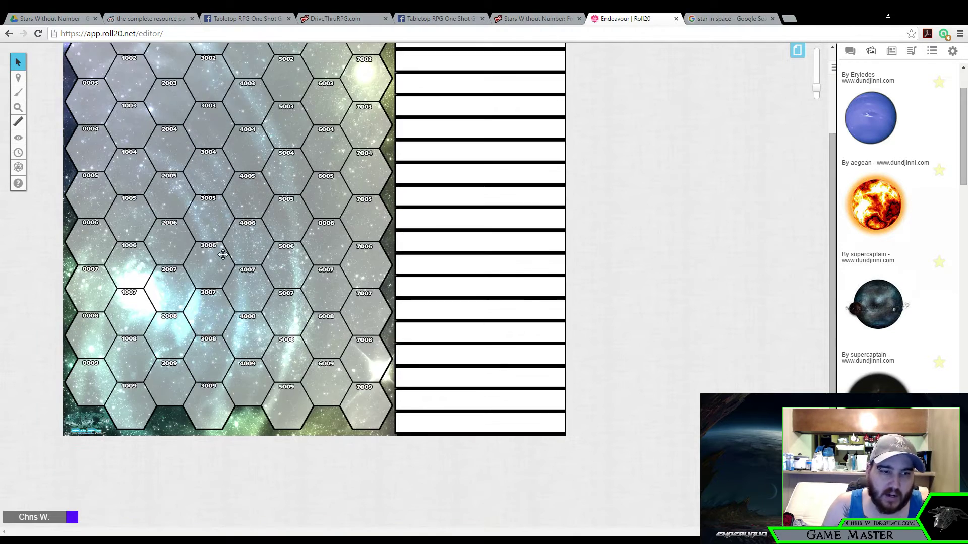
{"action": "scroll", "coordinate": [223, 254], "scroll_direction": "up", "scroll_amount": 3}
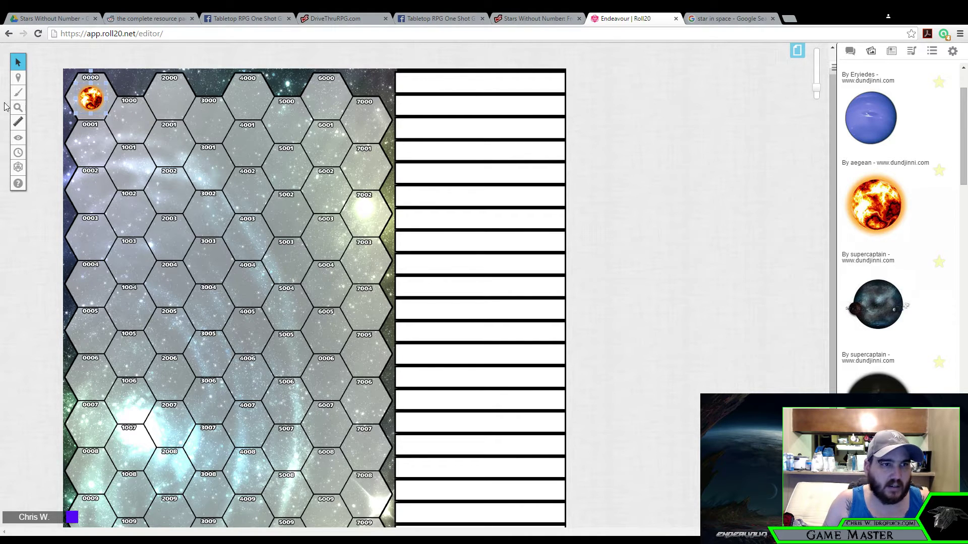
With the Text tool at font size 26, write "Unnamed Sector" in the first row of the blank table
{"action": "mouse_move", "coordinate": [21, 97]}
{"action": "left_click", "coordinate": [55, 135]}
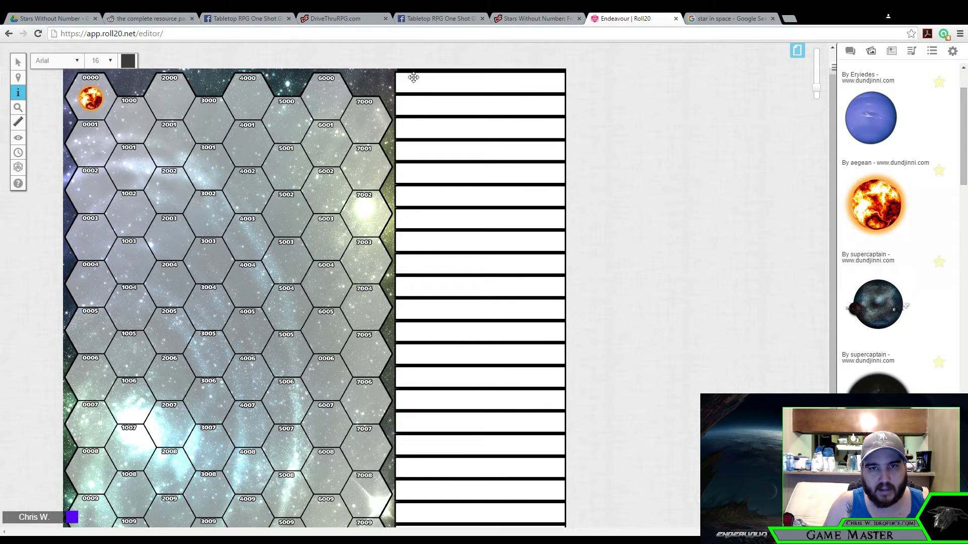
{"action": "left_click", "coordinate": [110, 63]}
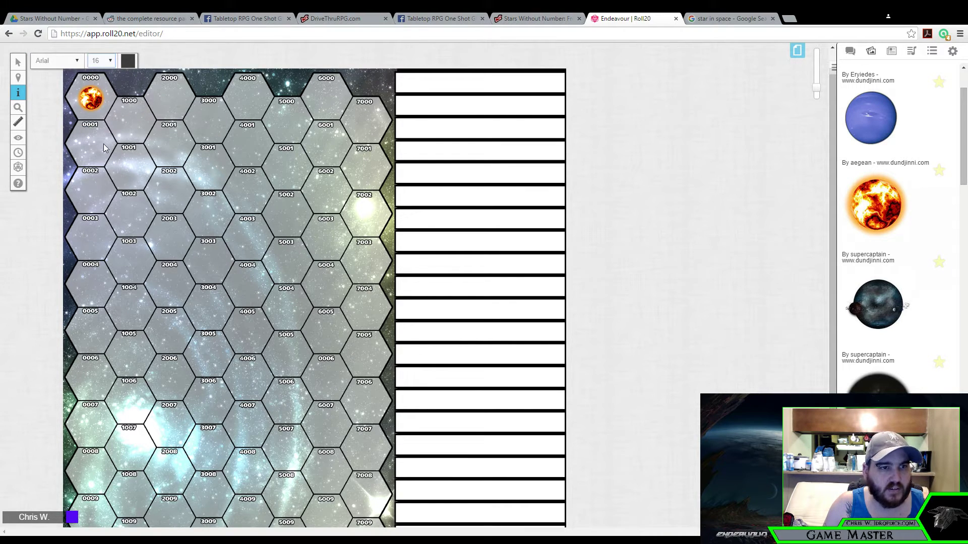
{"action": "left_click", "coordinate": [446, 84]}
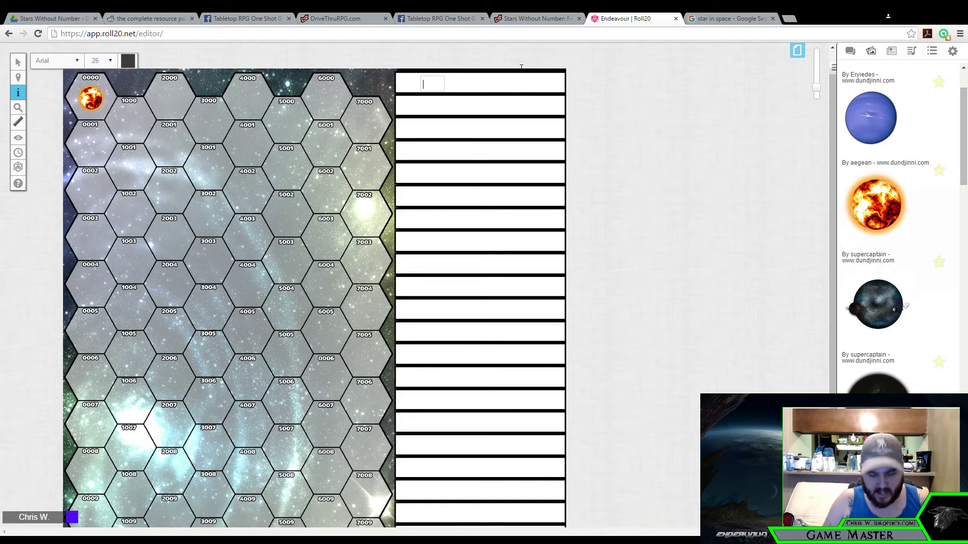
{"action": "type", "text": "Unn"}
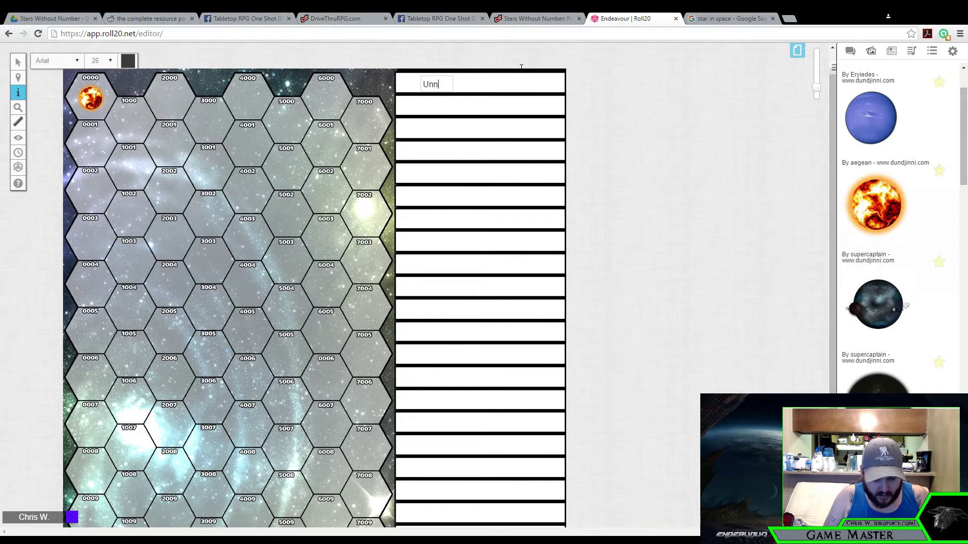
{"action": "type", "text": "amed Sector"}
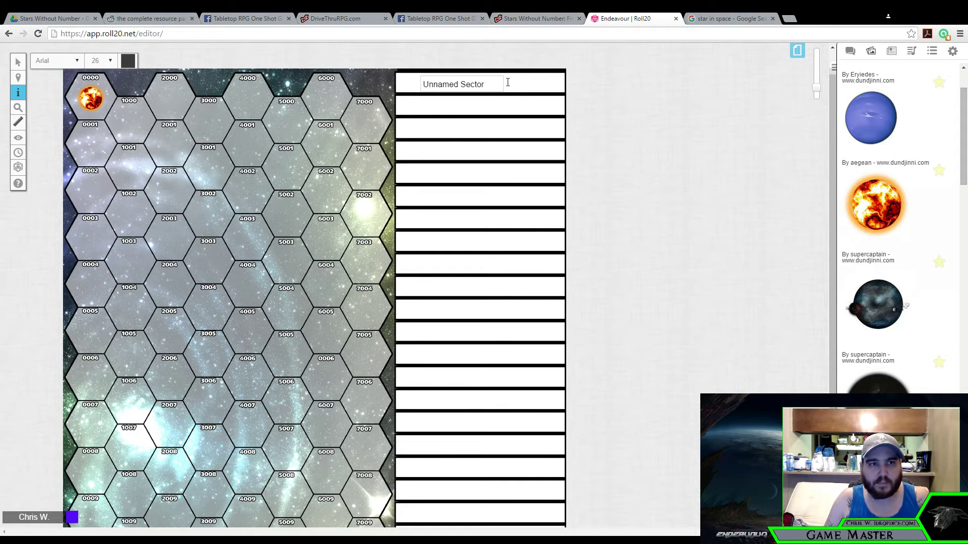
Finish the "Unnamed Sector" label and centre it within the table's first row
{"action": "left_click", "coordinate": [481, 107]}
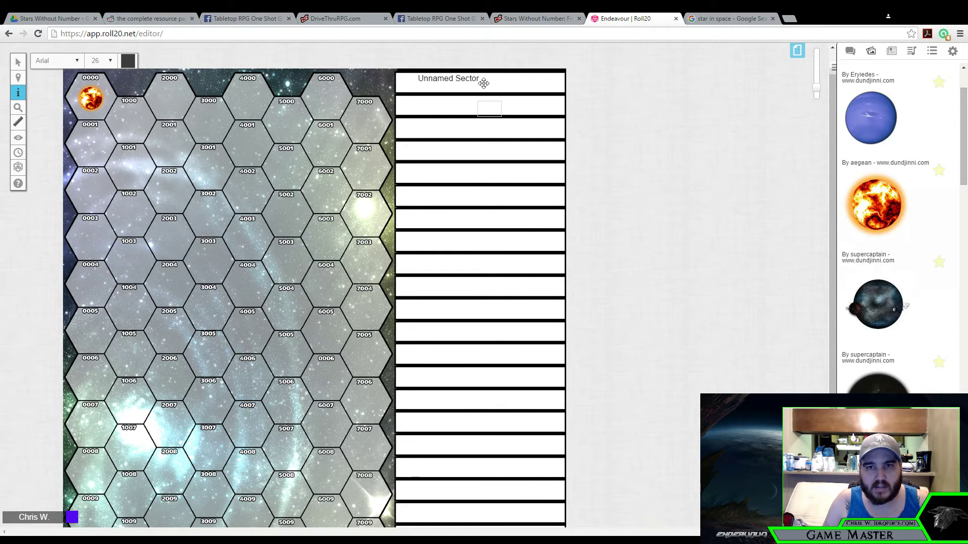
{"action": "left_click", "coordinate": [422, 80]}
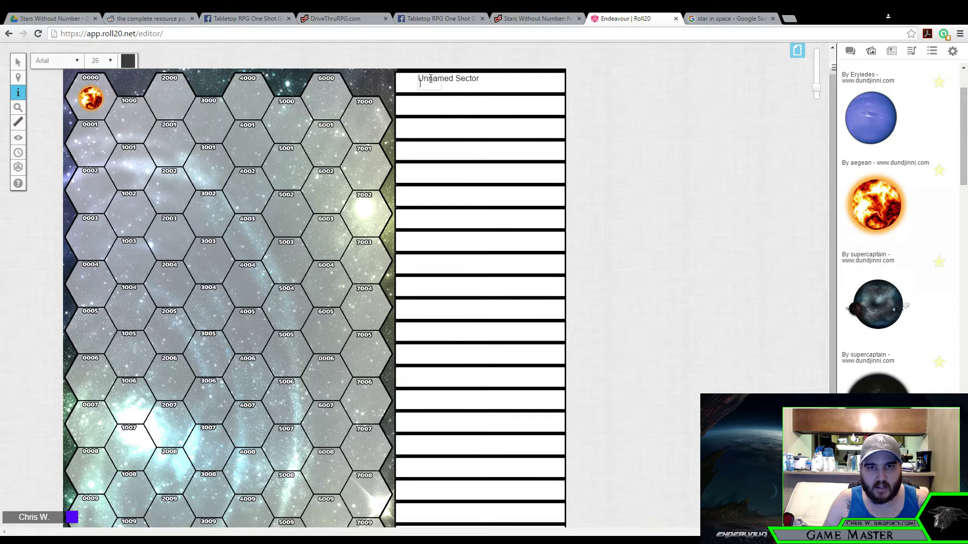
{"action": "left_click", "coordinate": [458, 78]}
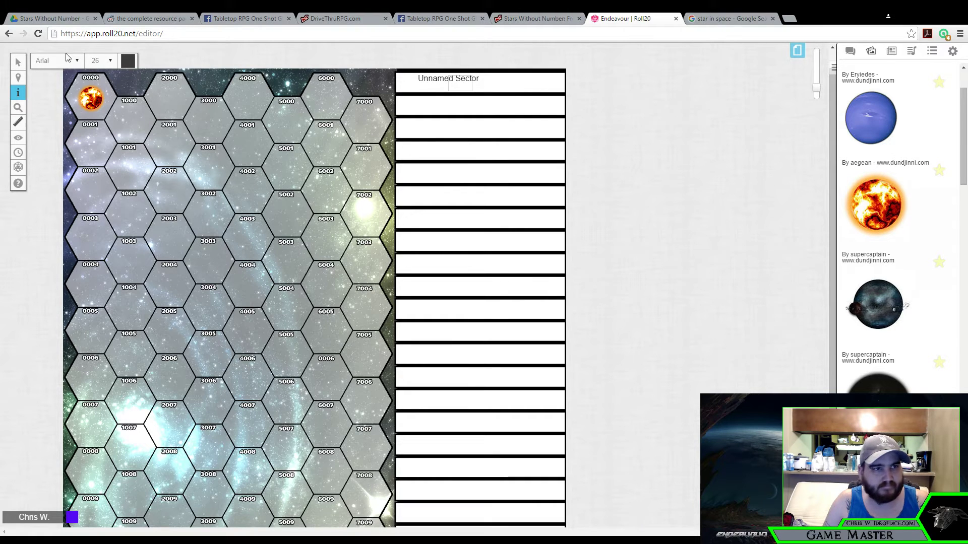
{"action": "left_click", "coordinate": [17, 61]}
{"action": "left_click_drag", "start_coordinate": [442, 77], "coordinate": [469, 82]}
{"action": "left_click", "coordinate": [505, 109]}
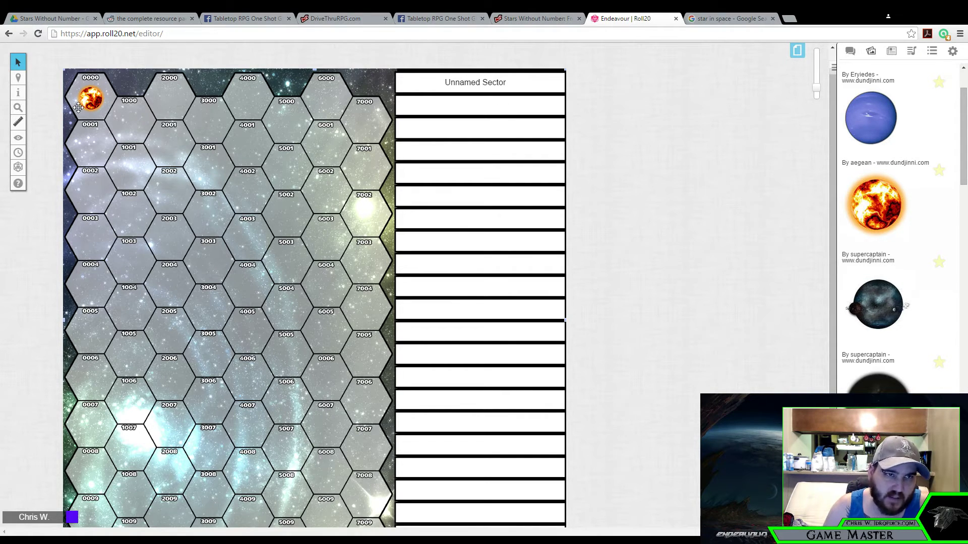
{"action": "scroll", "coordinate": [53, 326], "scroll_direction": "down", "scroll_amount": 4}
{"action": "scroll", "coordinate": [101, 252], "scroll_direction": "up", "scroll_amount": 4}
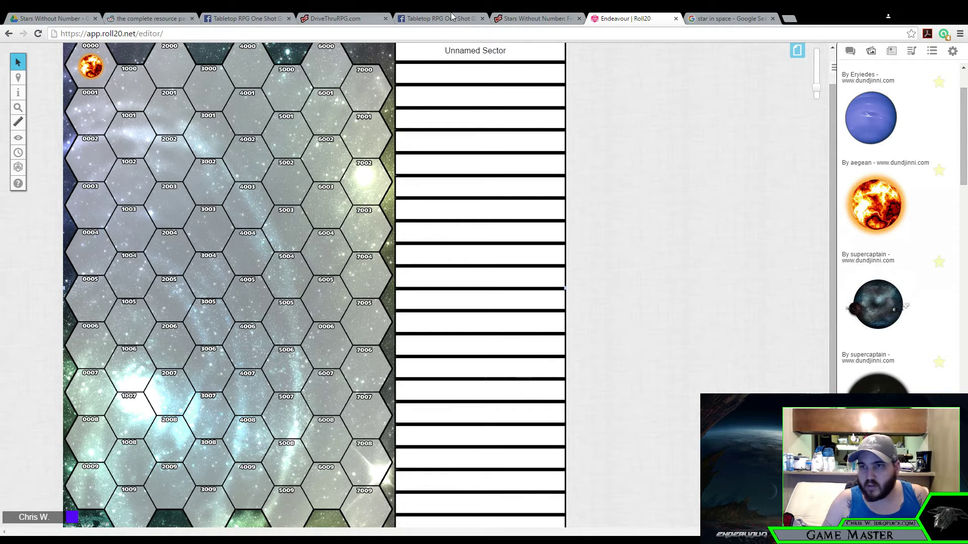
Roll 1d8 and 1d10 in the chat, and move the star from hex 0000 to hex 4008
{"action": "left_click", "coordinate": [850, 51]}
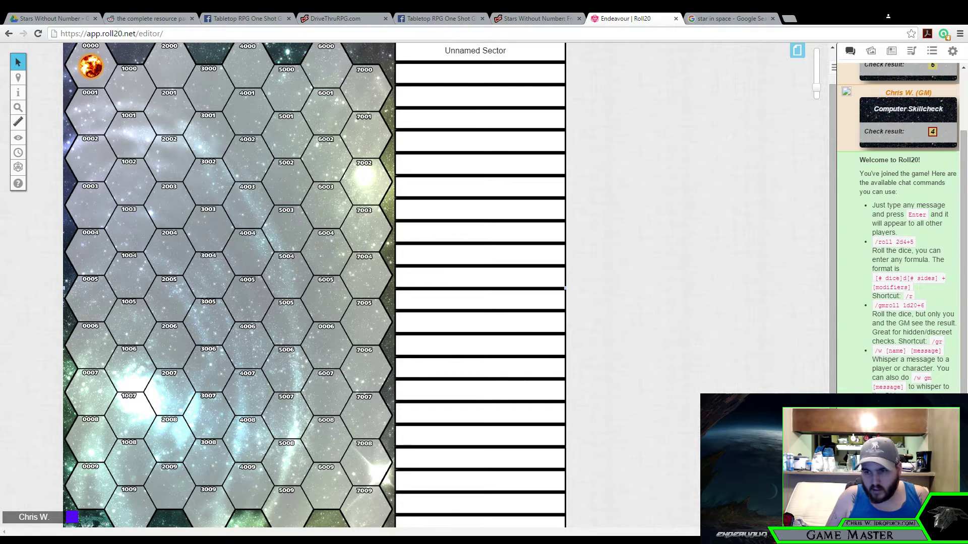
{"action": "scroll", "coordinate": [902, 227], "scroll_direction": "down", "scroll_amount": 2}
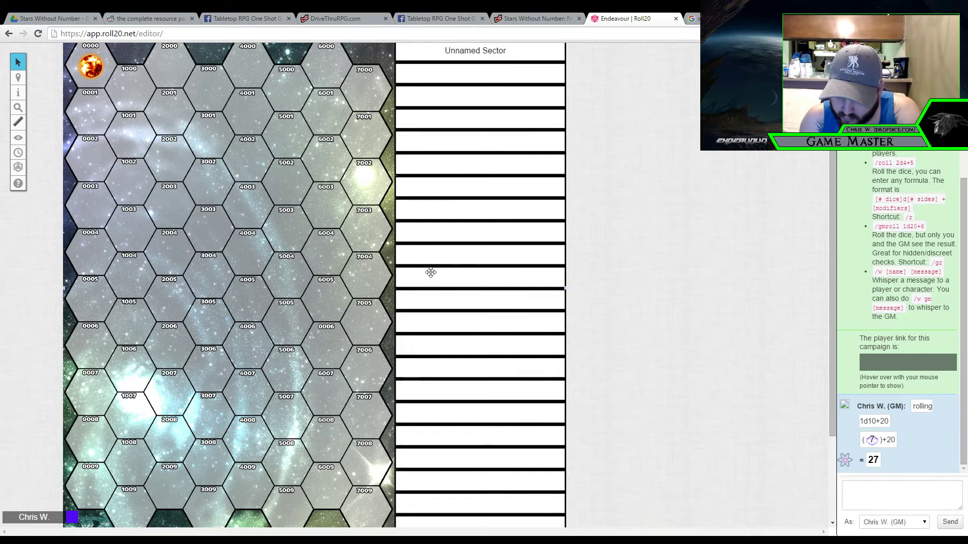
{"action": "left_click", "coordinate": [850, 501]}
{"action": "type", "text": "/r 1d10"}
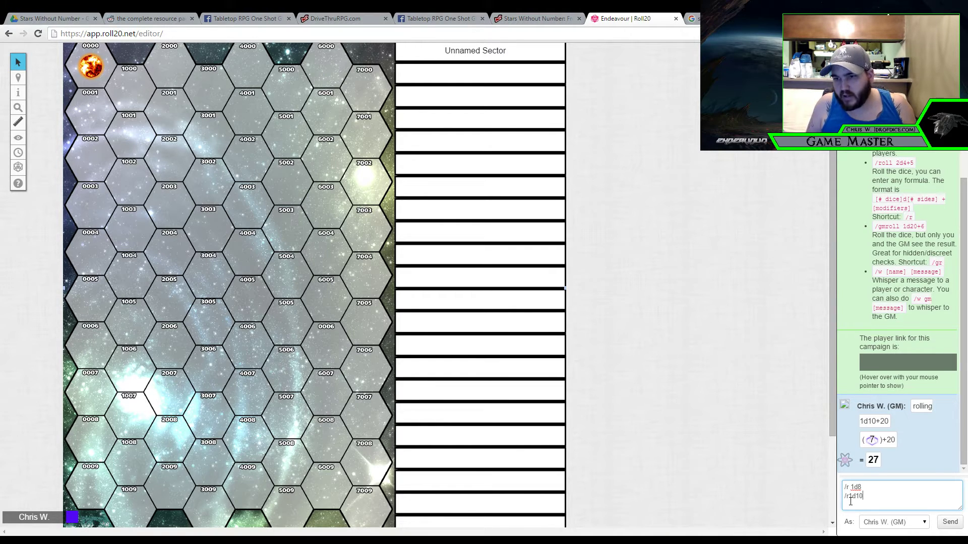
{"action": "key", "text": "Return"}
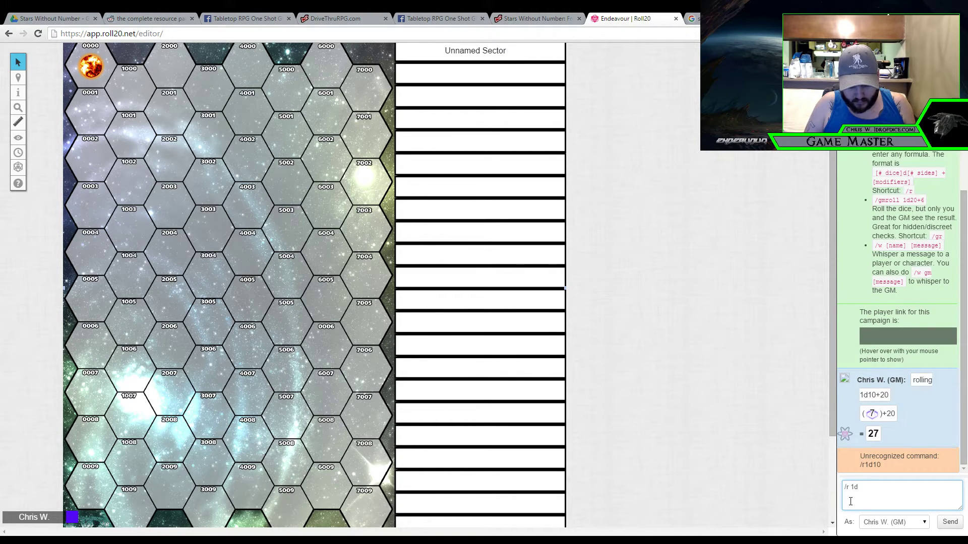
{"action": "type", "text": "/r 1d8"}
{"action": "key", "text": "Return"}
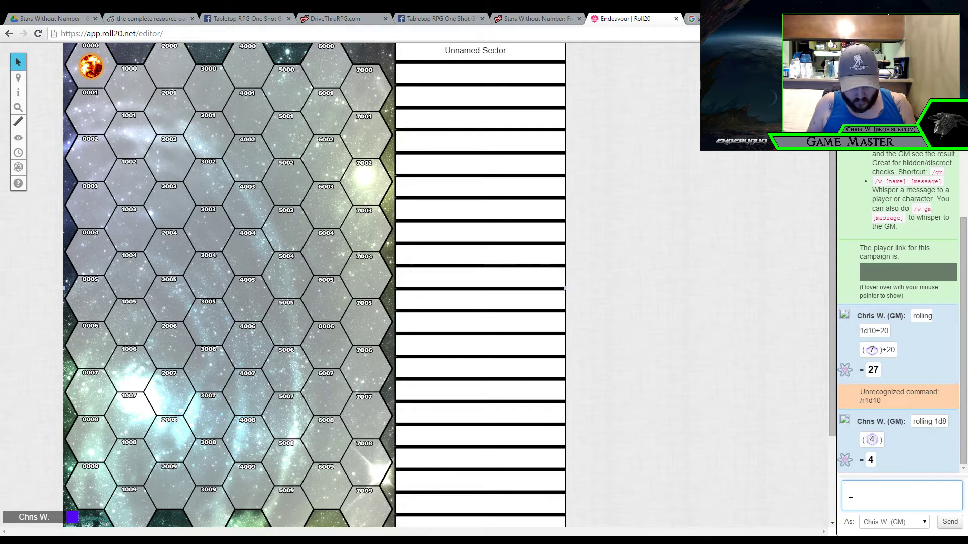
{"action": "key", "text": "Up"}
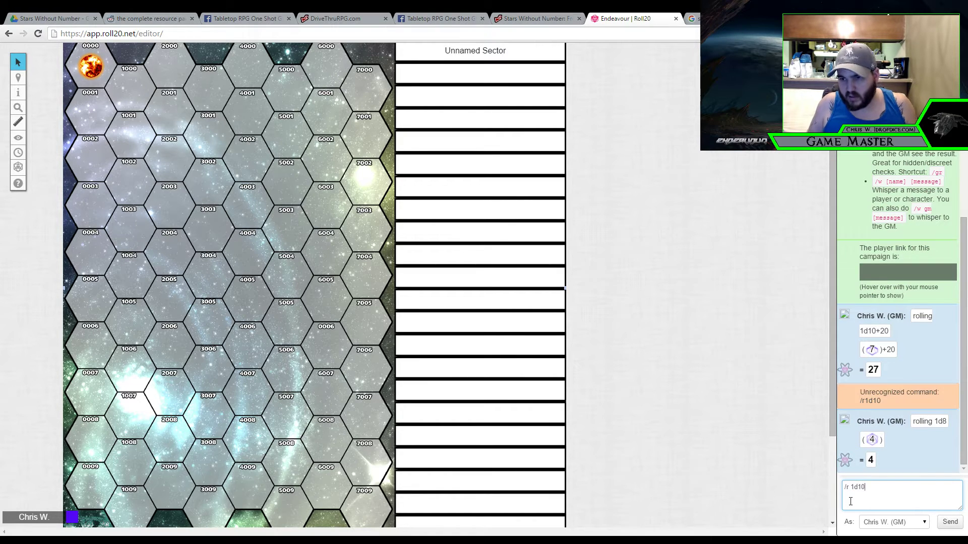
{"action": "type", "text": "10"}
{"action": "key", "text": "Return"}
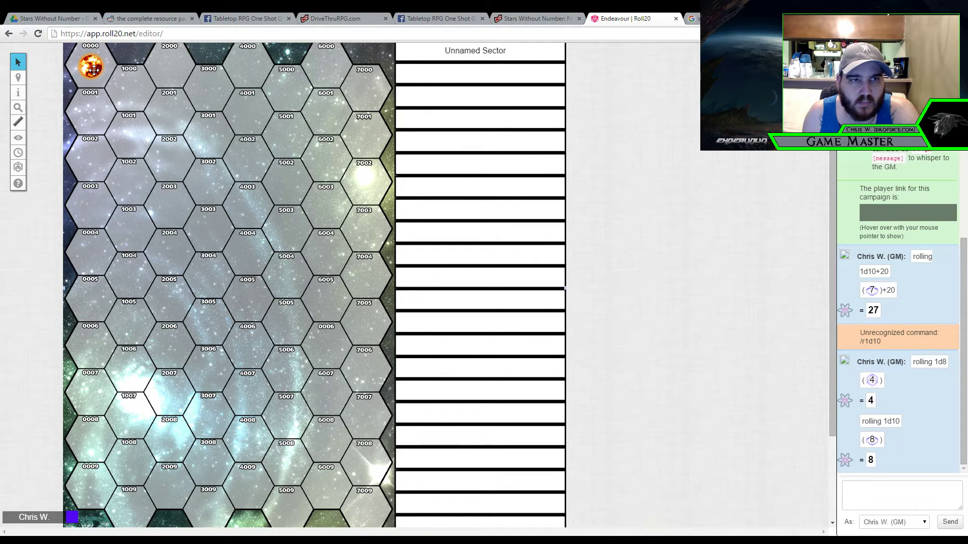
{"action": "left_click_drag", "start_coordinate": [92, 71], "coordinate": [249, 443]}
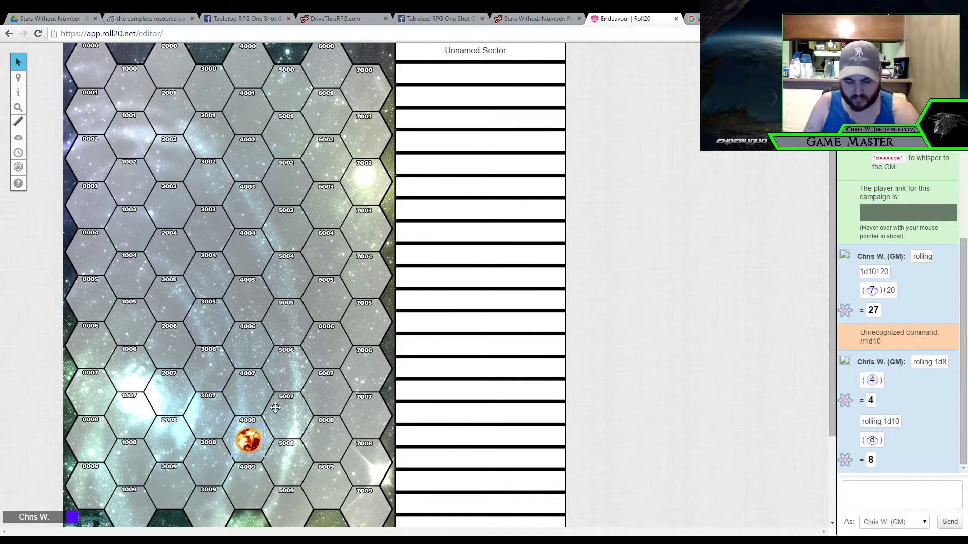
Roll 1d8 twice and 1d10 twice in the chat for further star coordinates
{"action": "left_click", "coordinate": [896, 502]}
{"action": "type", "text": "/r 1d8"}
{"action": "key", "text": "Return"}
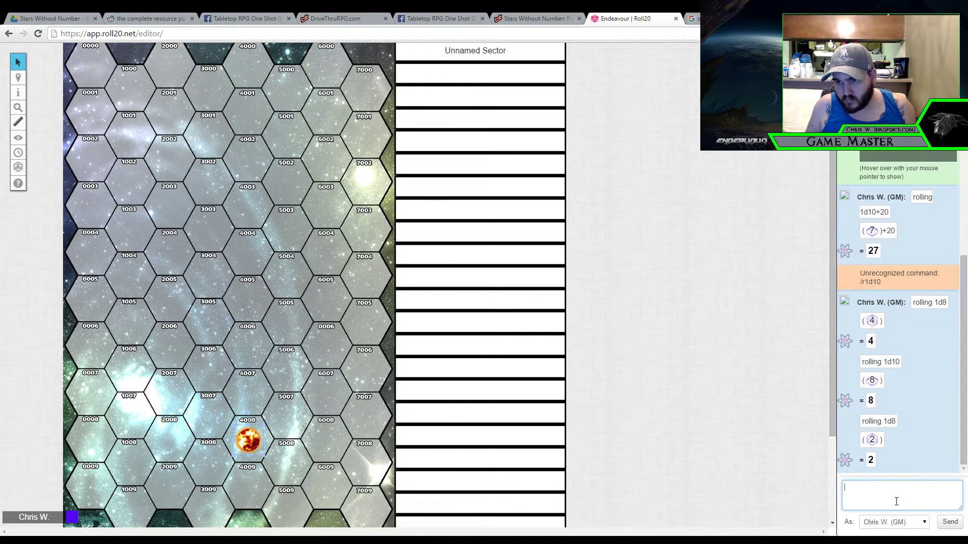
{"action": "key", "text": "Up"}
{"action": "key", "text": "Return"}
{"action": "key", "text": "Up"}
{"action": "key", "text": "BackSpace"}
{"action": "type", "text": "10"}
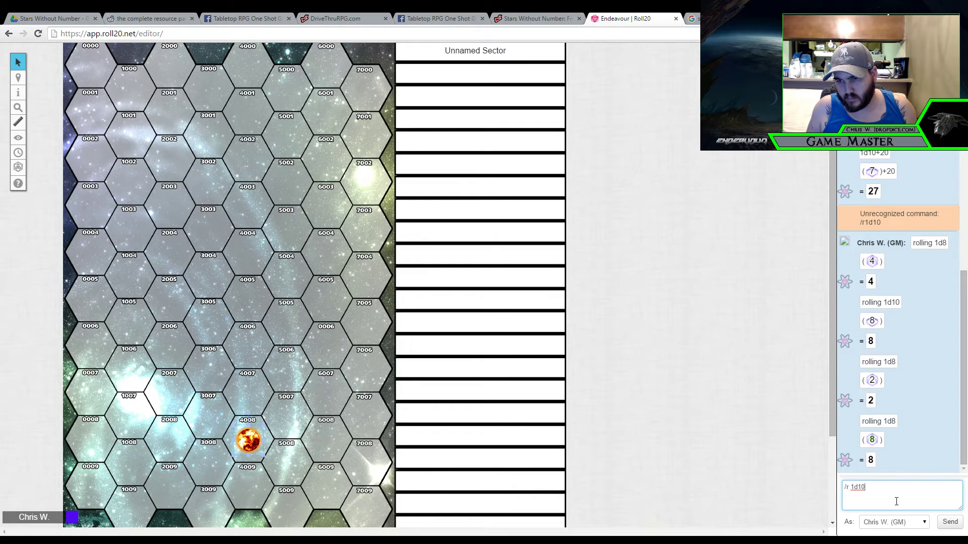
{"action": "key", "text": "Return"}
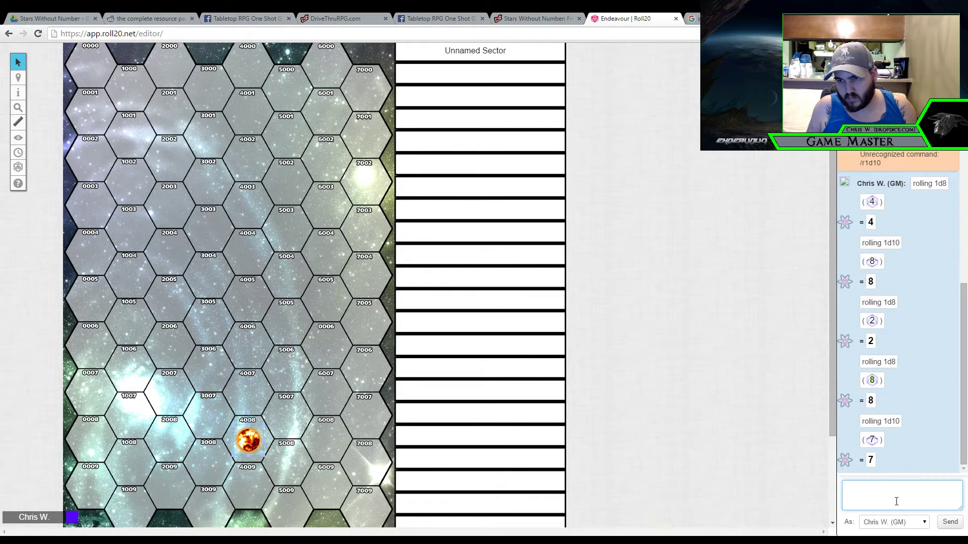
{"action": "type", "text": "/r 1d8"}
{"action": "key", "text": "Return"}
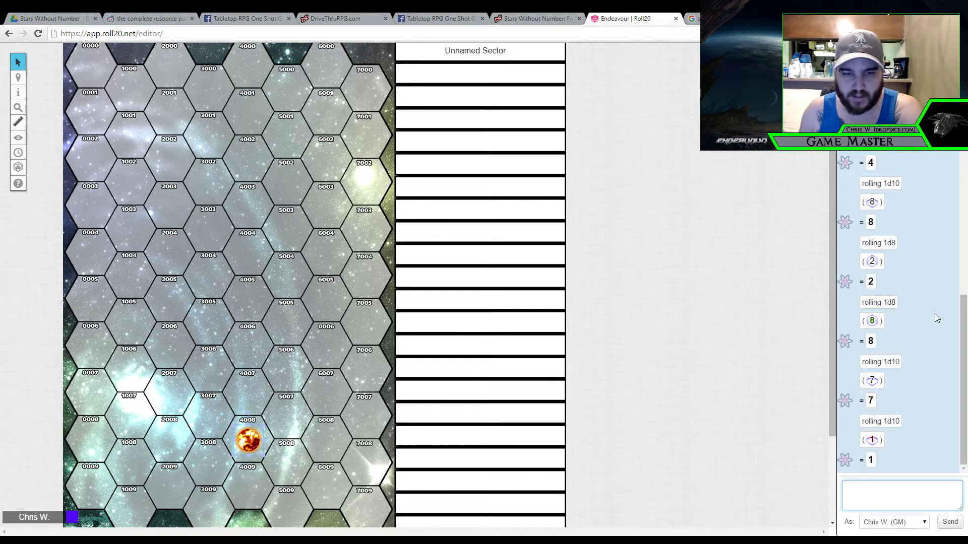
Paste a copy of the star onto the map and move it to hex 3005
{"action": "left_click", "coordinate": [90, 62]}
{"action": "key", "text": "ctrl+v"}
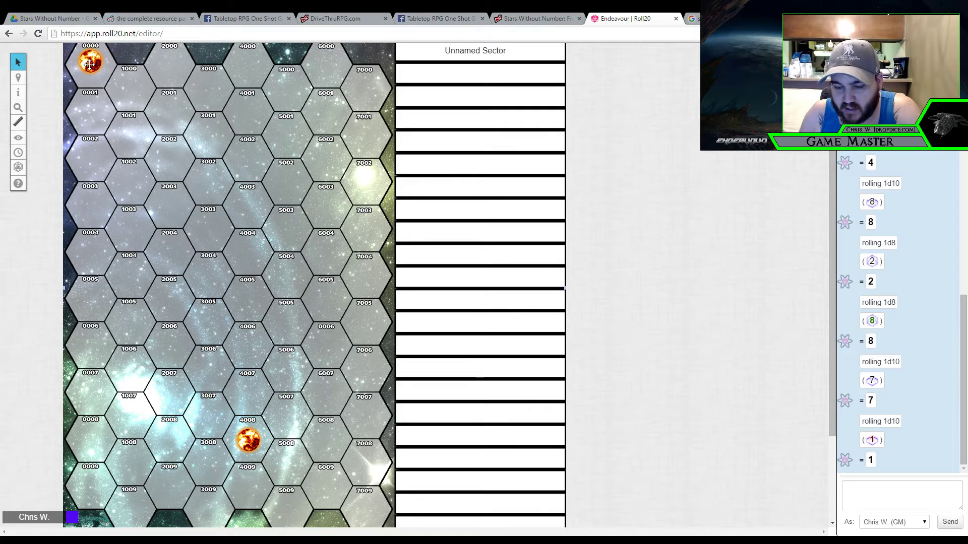
{"action": "left_click_drag", "start_coordinate": [90, 64], "coordinate": [208, 327]}
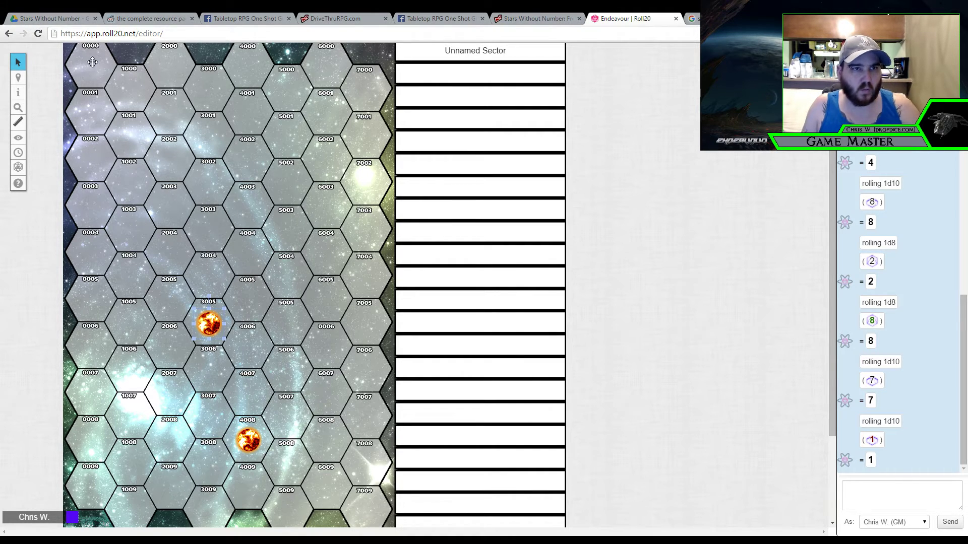
Paste another star centred in hex 0001 and place a star in hex 7000
{"action": "left_click", "coordinate": [94, 111]}
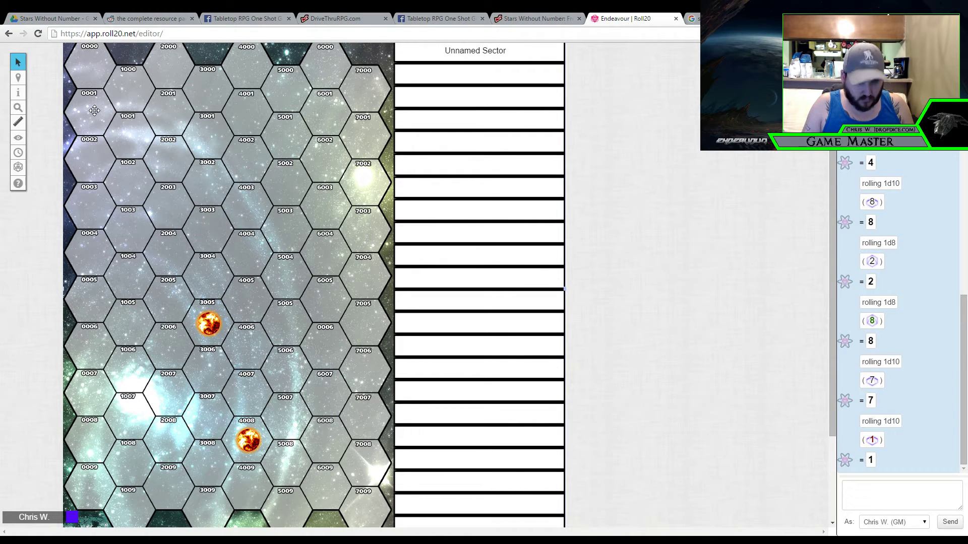
{"action": "key", "text": "ctrl+v"}
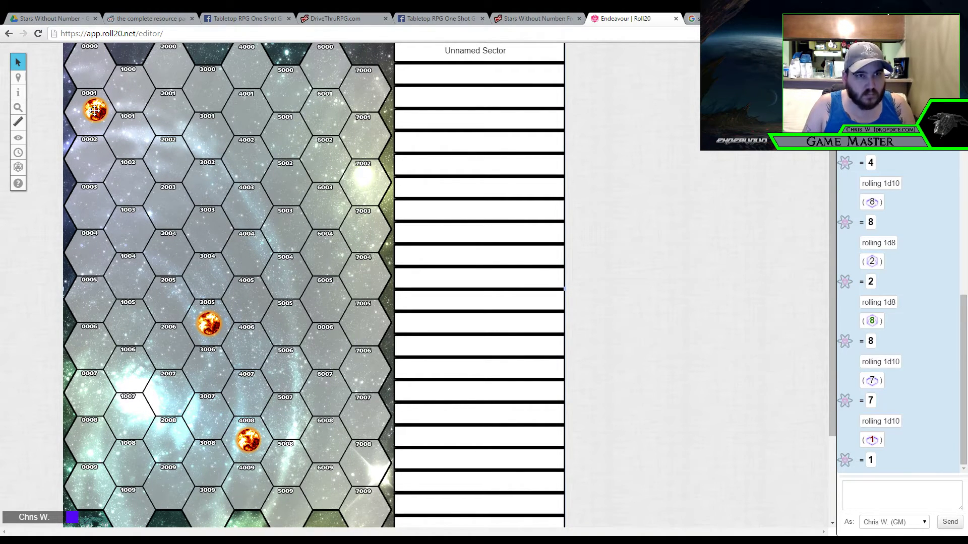
{"action": "left_click_drag", "start_coordinate": [94, 110], "coordinate": [90, 115]}
{"action": "scroll", "coordinate": [160, 121], "scroll_direction": "up", "scroll_amount": 2}
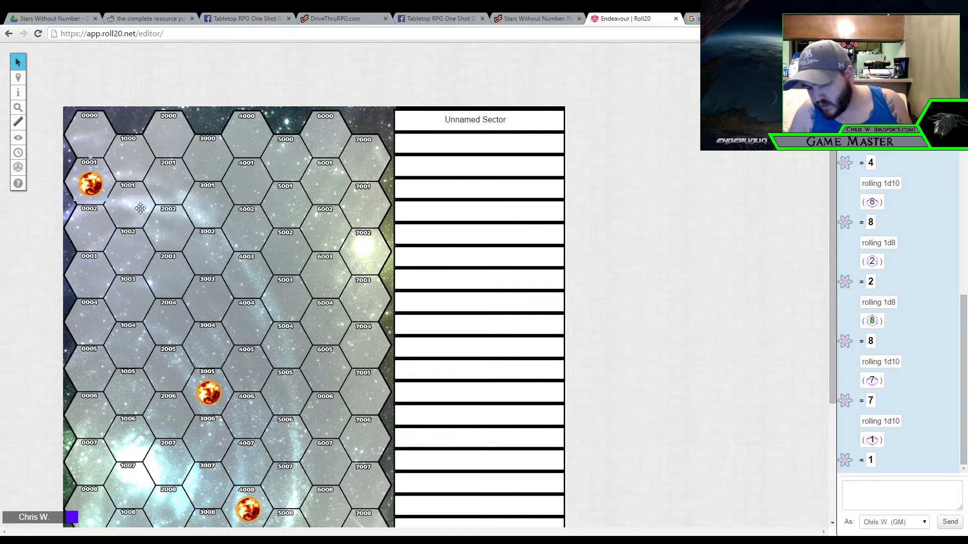
{"action": "mouse_move", "coordinate": [27, 138]}
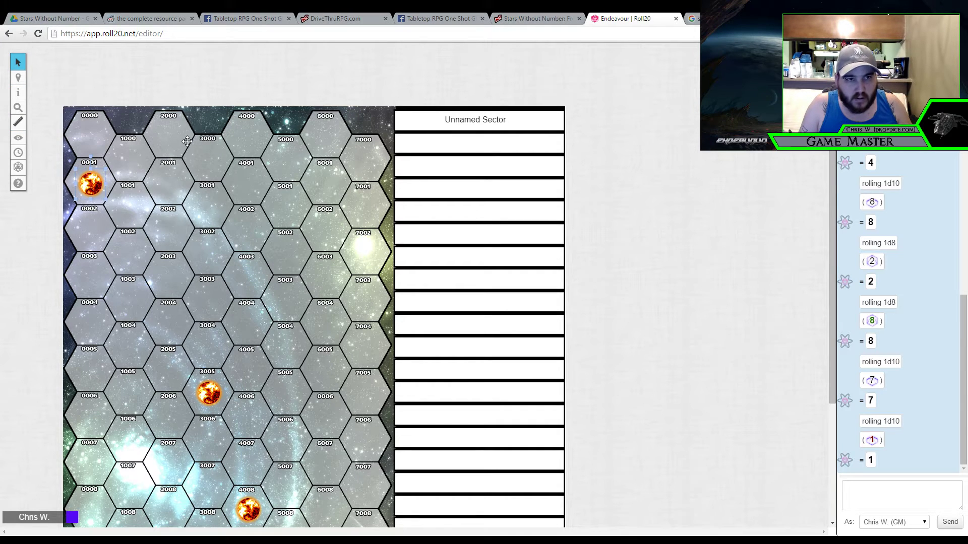
{"action": "left_click_drag", "start_coordinate": [94, 184], "coordinate": [364, 165]}
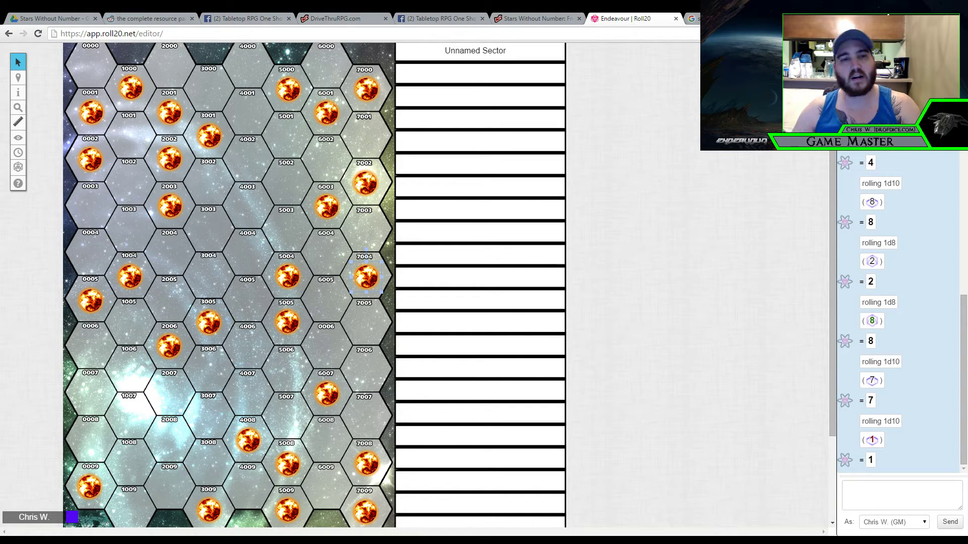
Move the star in hex 3009 to hex 4009 and centre the star within hex 0009
{"action": "scroll", "coordinate": [201, 395], "scroll_direction": "down", "scroll_amount": 3}
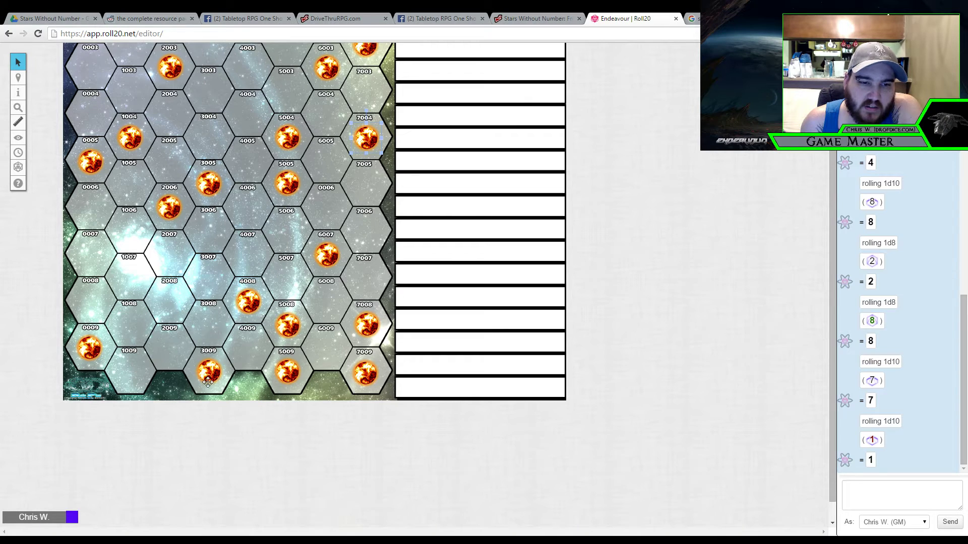
{"action": "left_click_drag", "start_coordinate": [215, 369], "coordinate": [250, 349]}
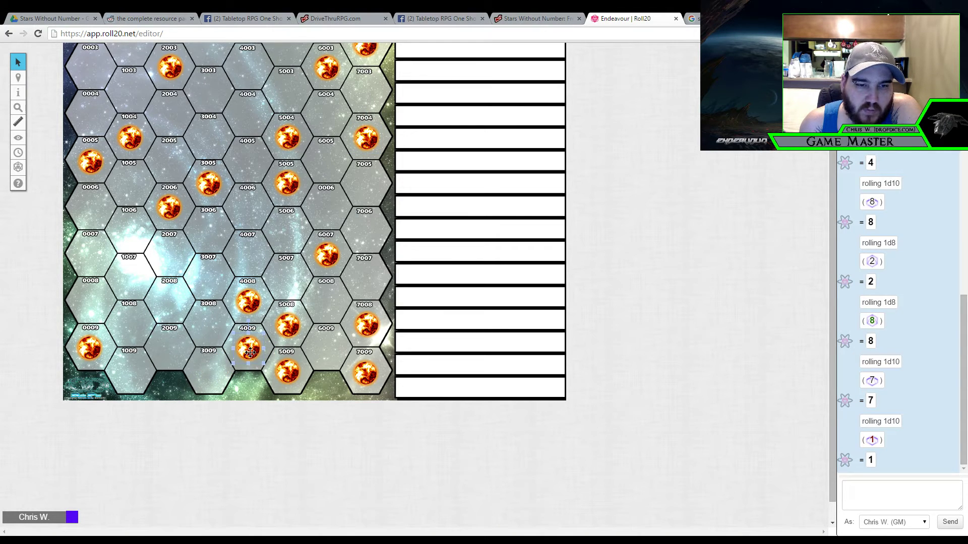
{"action": "left_click", "coordinate": [249, 353]}
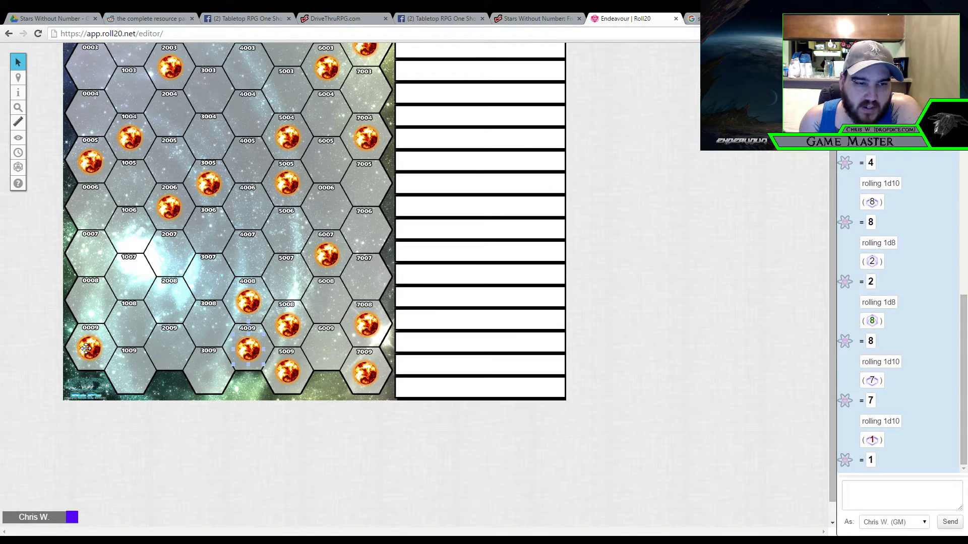
{"action": "left_click_drag", "start_coordinate": [89, 348], "coordinate": [90, 347]}
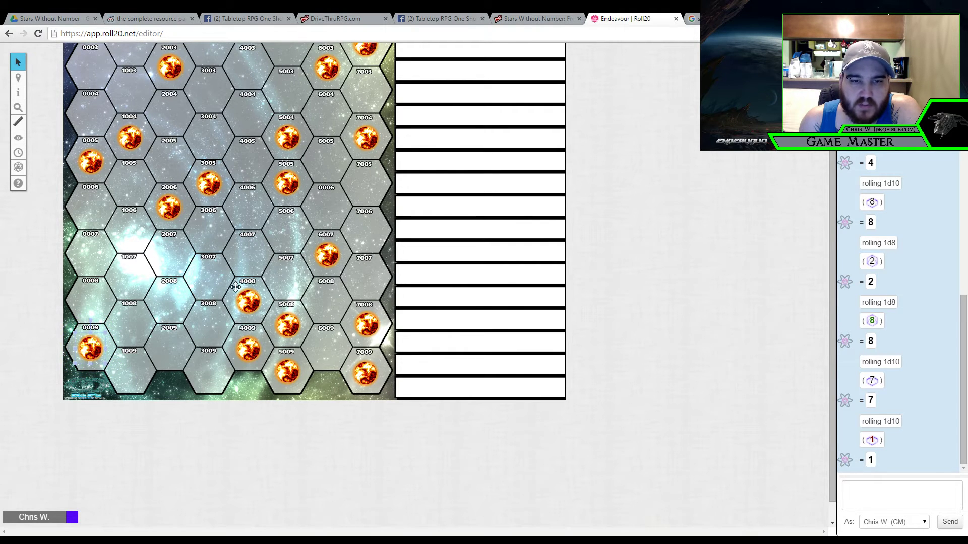
Add the text label "0001 - Cygnus Prime" in the first row beneath Unnamed Sector and align it to the row's left edge
{"action": "scroll", "coordinate": [235, 286], "scroll_direction": "up", "scroll_amount": 3}
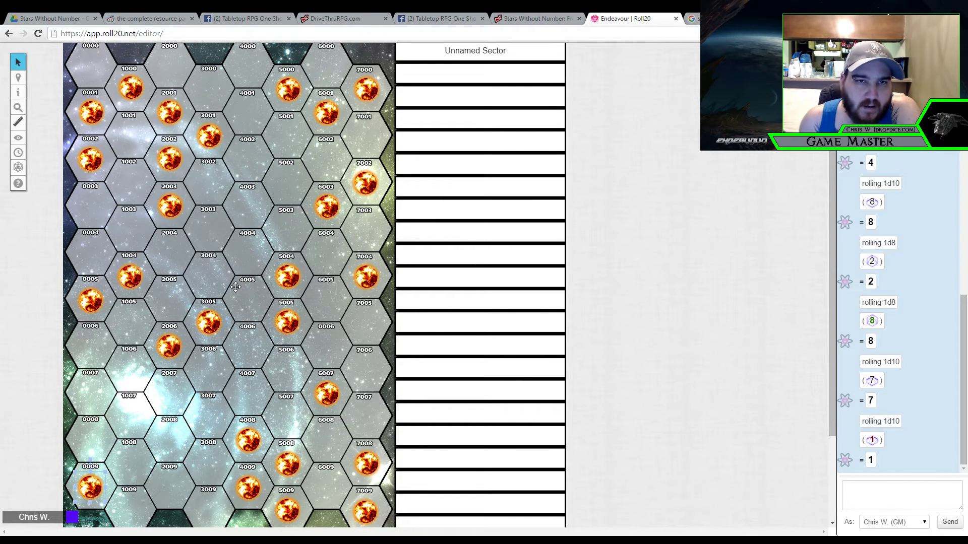
{"action": "scroll", "coordinate": [235, 286], "scroll_direction": "up", "scroll_amount": 2}
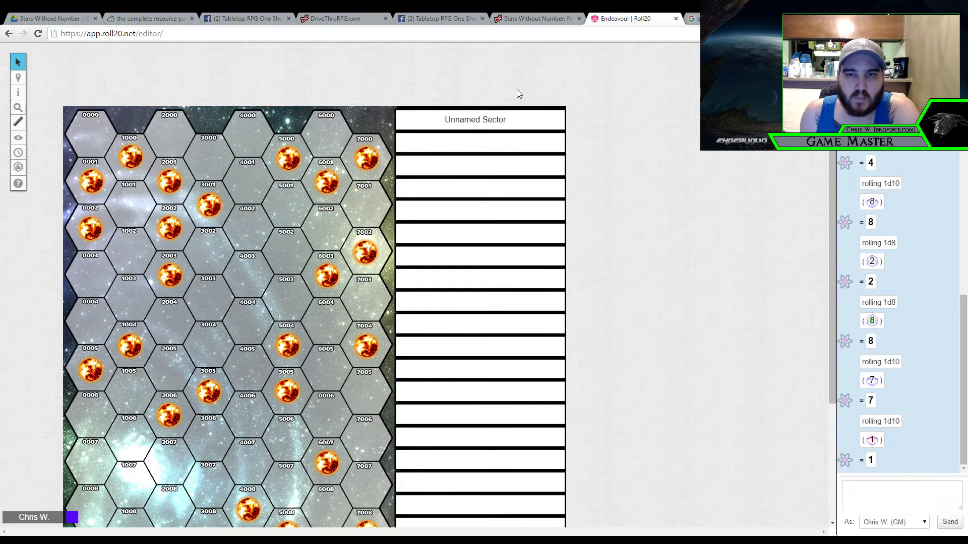
{"action": "left_click", "coordinate": [498, 117]}
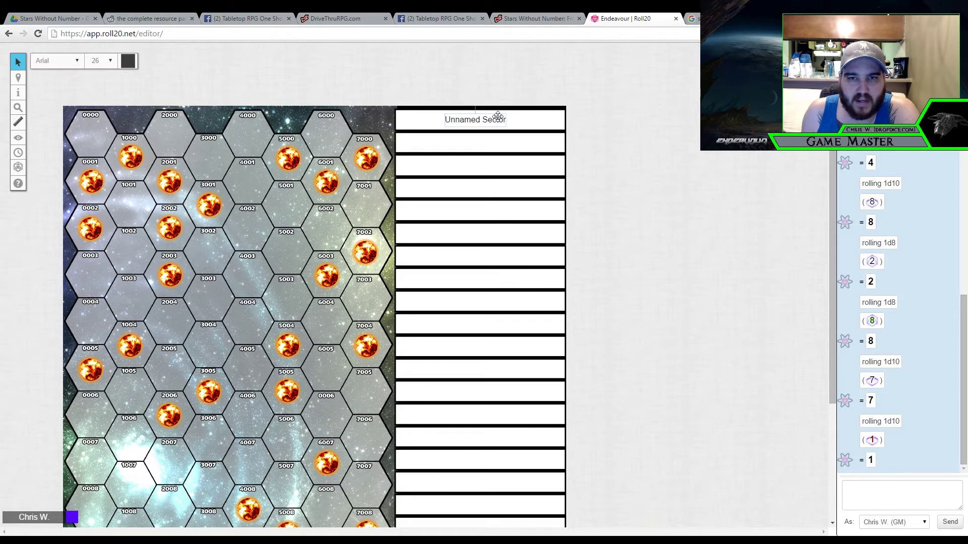
{"action": "left_click", "coordinate": [440, 146]}
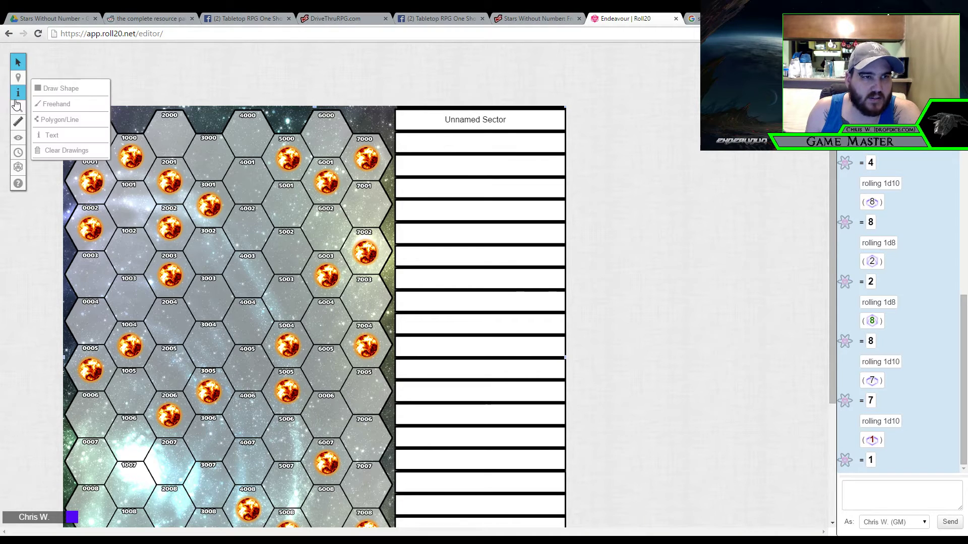
{"action": "mouse_move", "coordinate": [18, 100]}
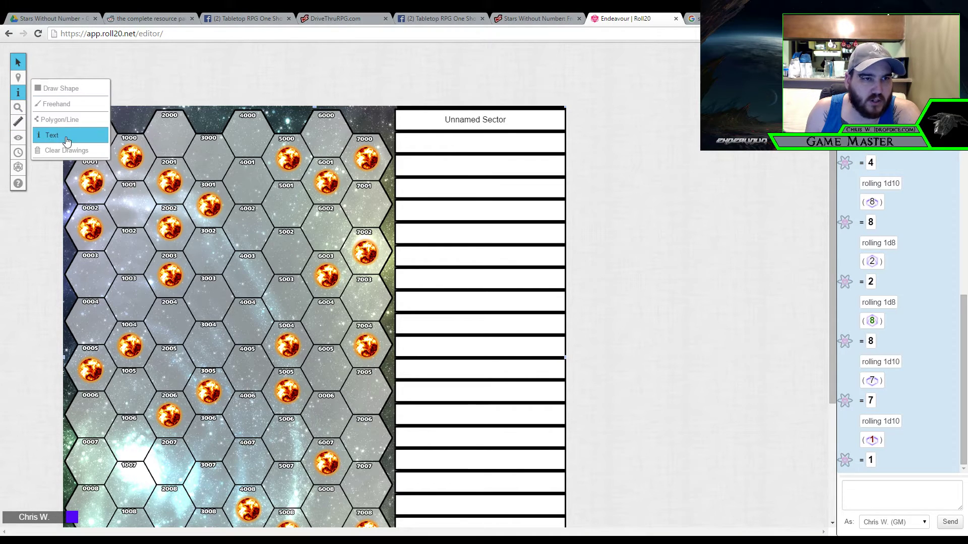
{"action": "left_click", "coordinate": [65, 136]}
{"action": "left_click", "coordinate": [464, 145]}
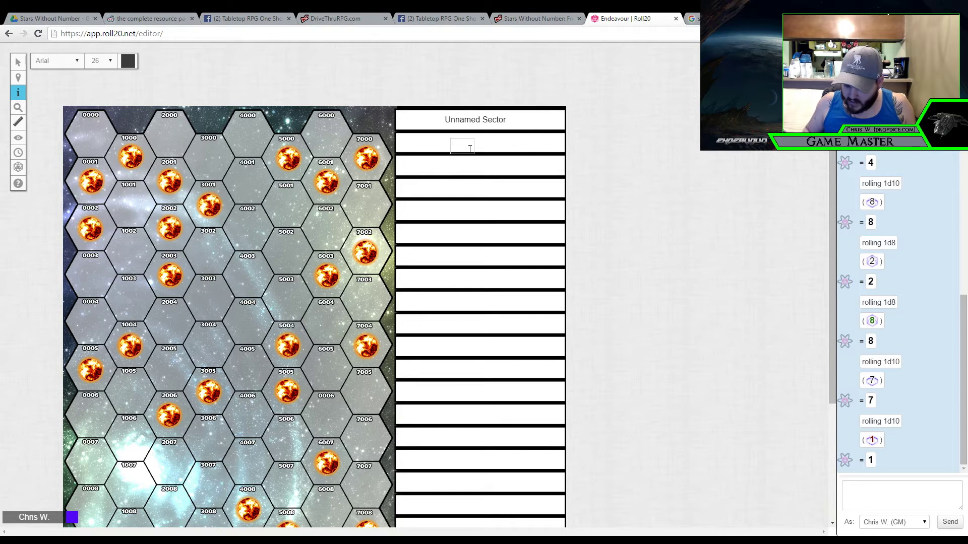
{"action": "type", "text": "0001"}
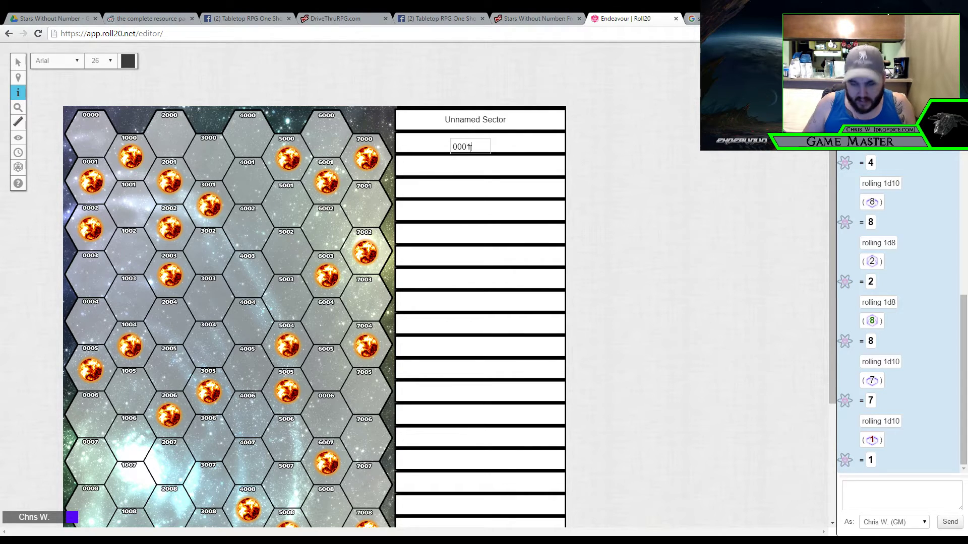
{"action": "type", "text": " - "}
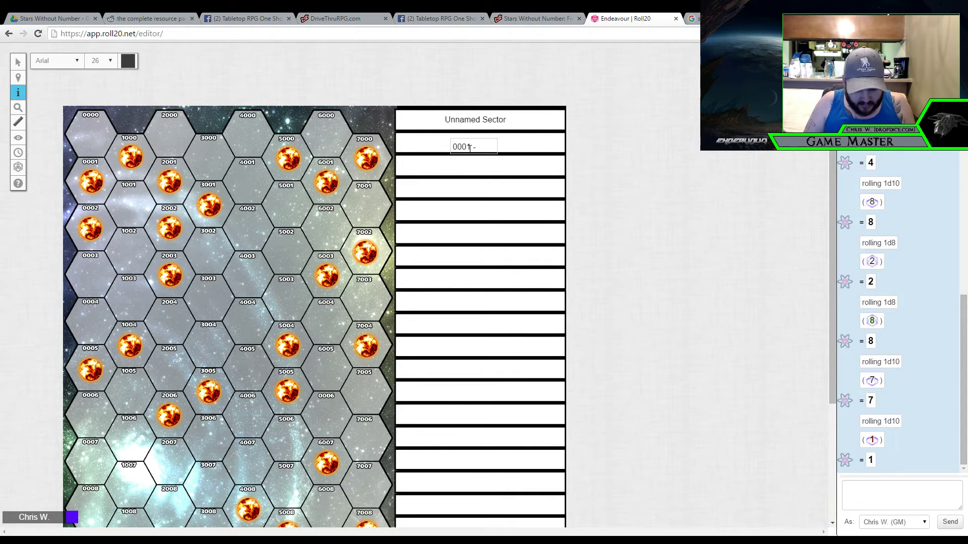
{"action": "type", "text": "C"}
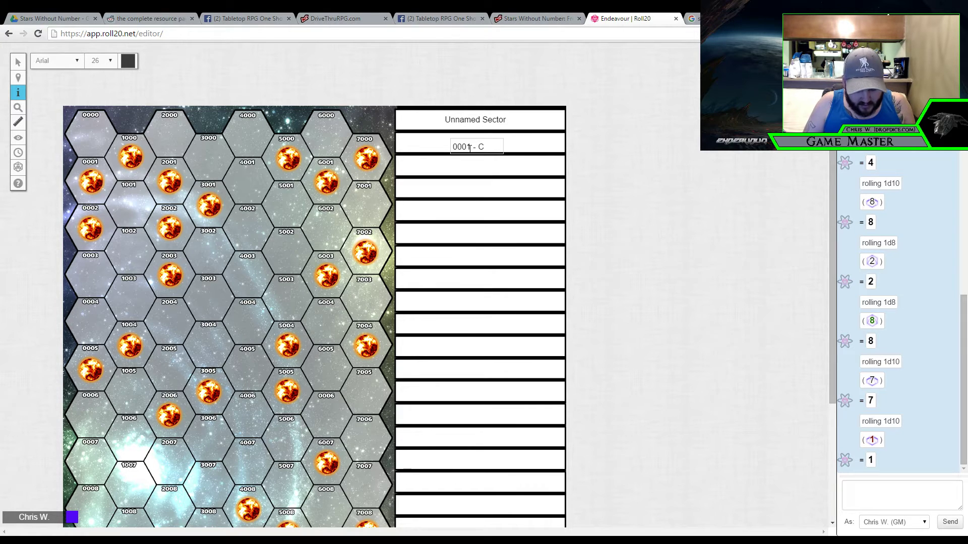
{"action": "type", "text": "ygnus Prime"}
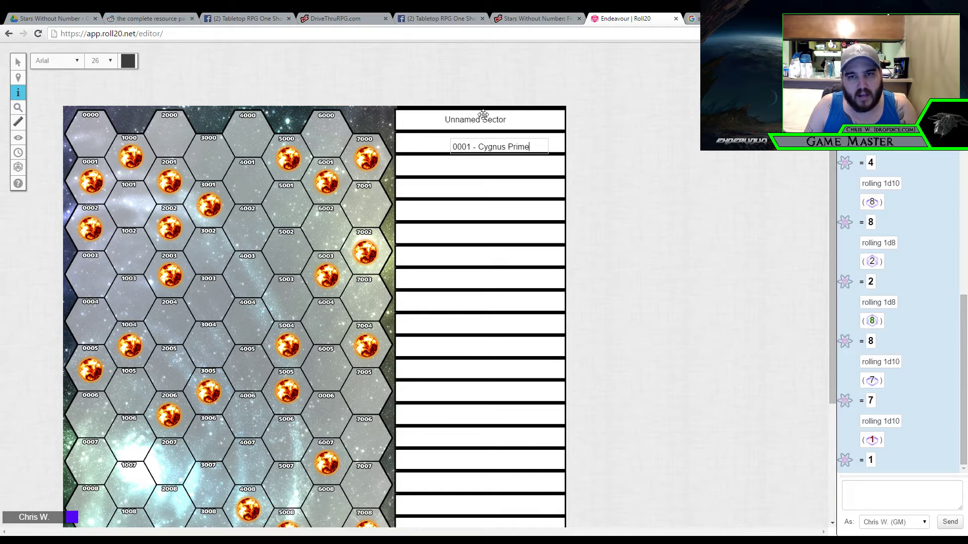
{"action": "left_click", "coordinate": [17, 61]}
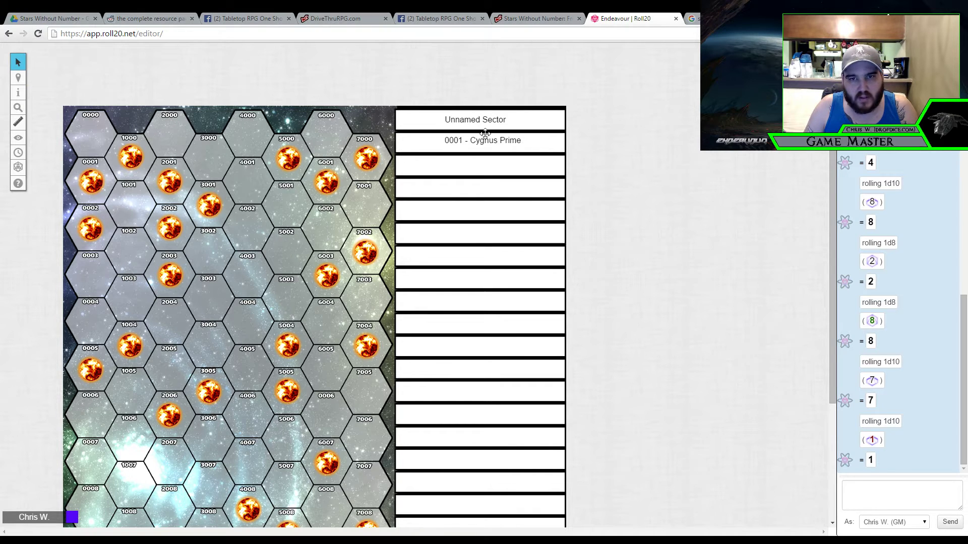
{"action": "left_click_drag", "start_coordinate": [480, 137], "coordinate": [437, 140]}
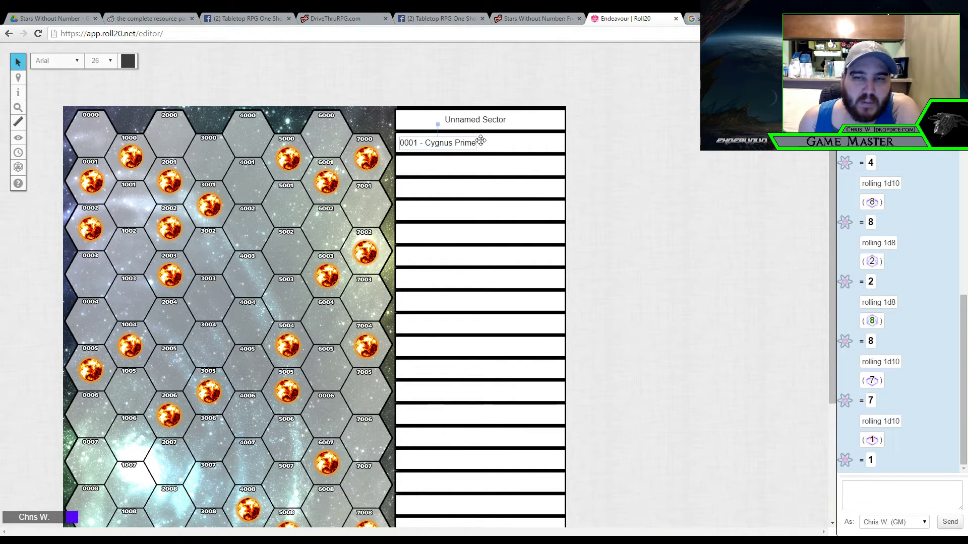
{"action": "left_click", "coordinate": [887, 51]}
{"action": "left_click", "coordinate": [907, 50]}
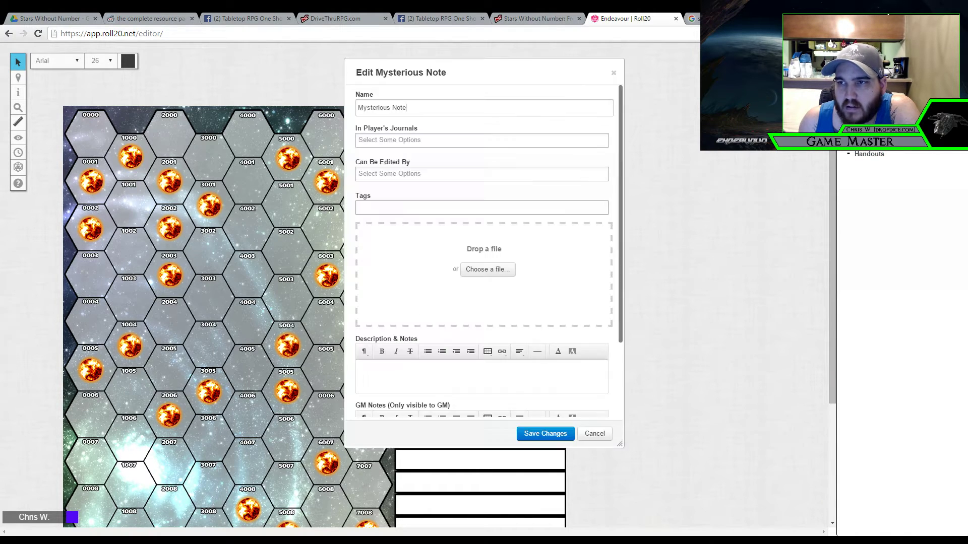
{"action": "left_click", "coordinate": [616, 74]}
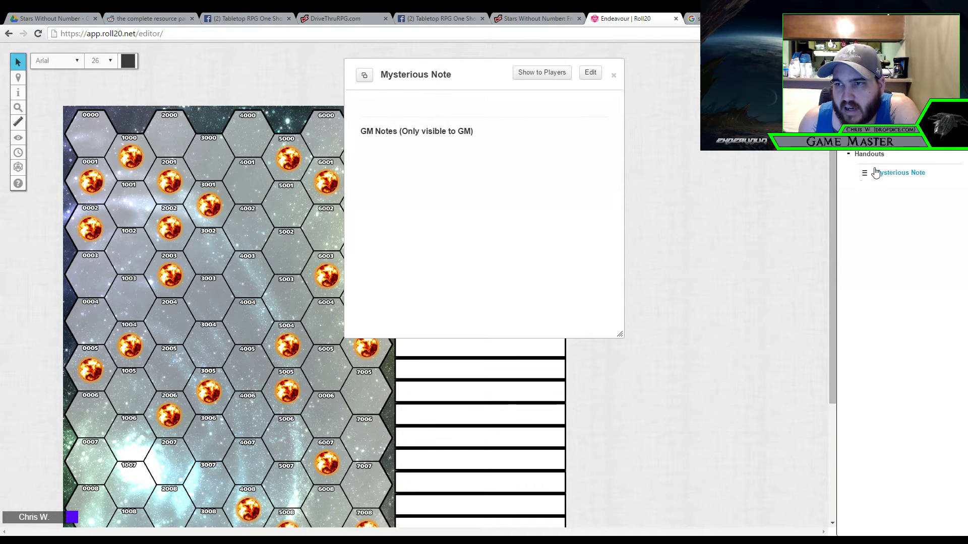
{"action": "left_click", "coordinate": [597, 73]}
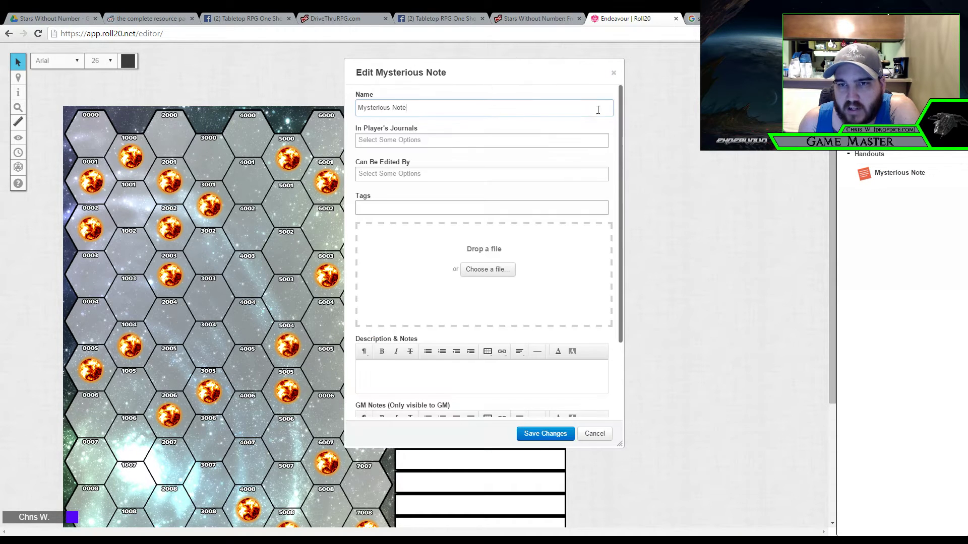
{"action": "scroll", "coordinate": [544, 460], "scroll_direction": "down", "scroll_amount": 3}
{"action": "left_click", "coordinate": [576, 396]}
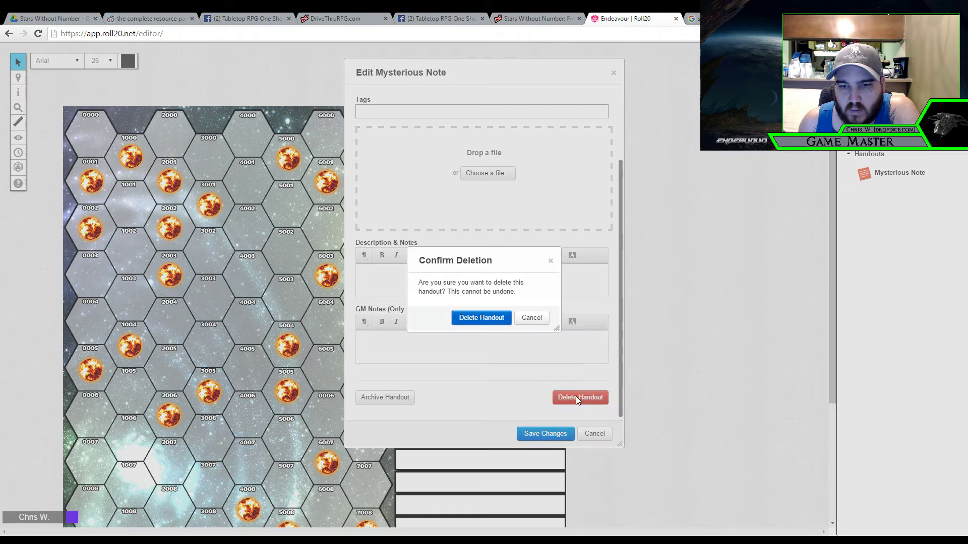
{"action": "left_click", "coordinate": [481, 318]}
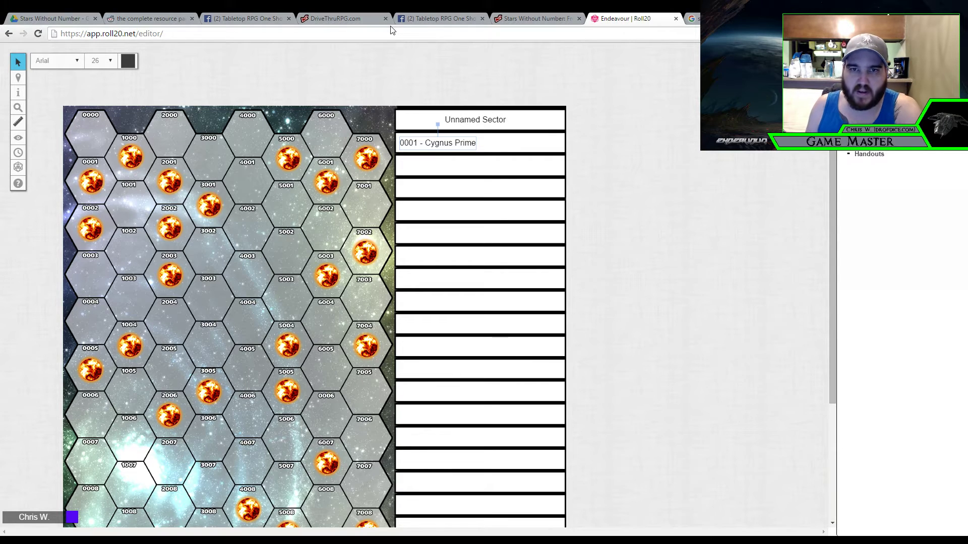
Create a new handout in the journal and name it "0001 - Cygnus Prime"
{"action": "scroll", "coordinate": [848, 169], "scroll_direction": "up", "scroll_amount": 1}
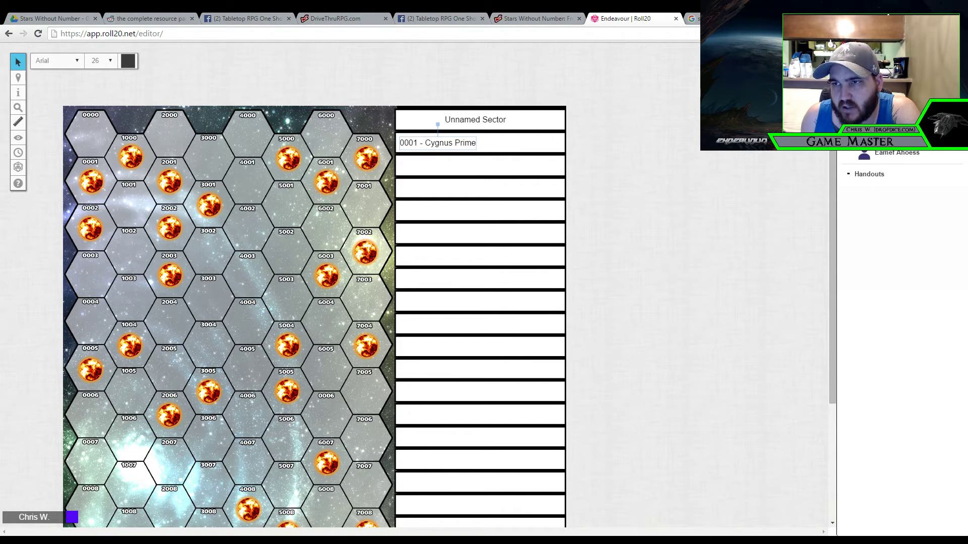
{"action": "right_click", "coordinate": [876, 150]}
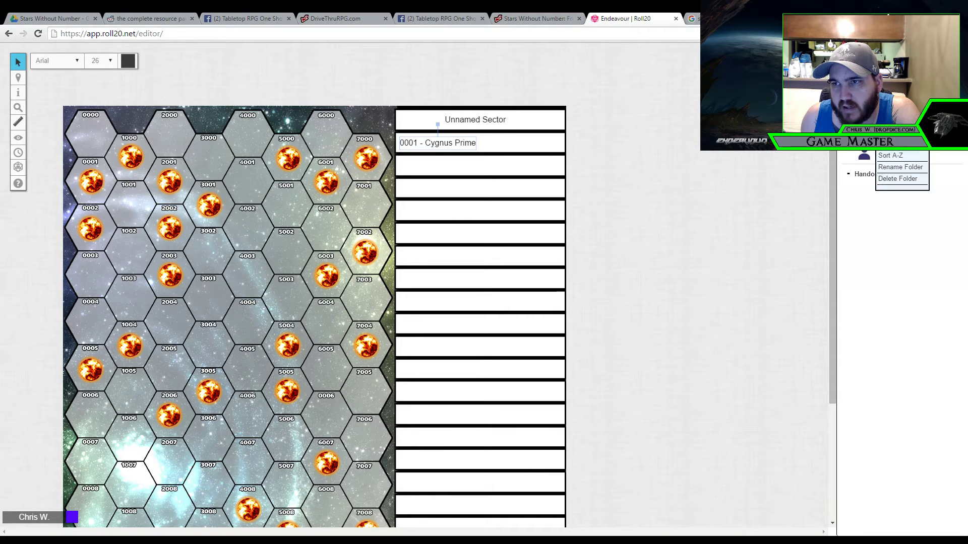
{"action": "left_click", "coordinate": [911, 152]}
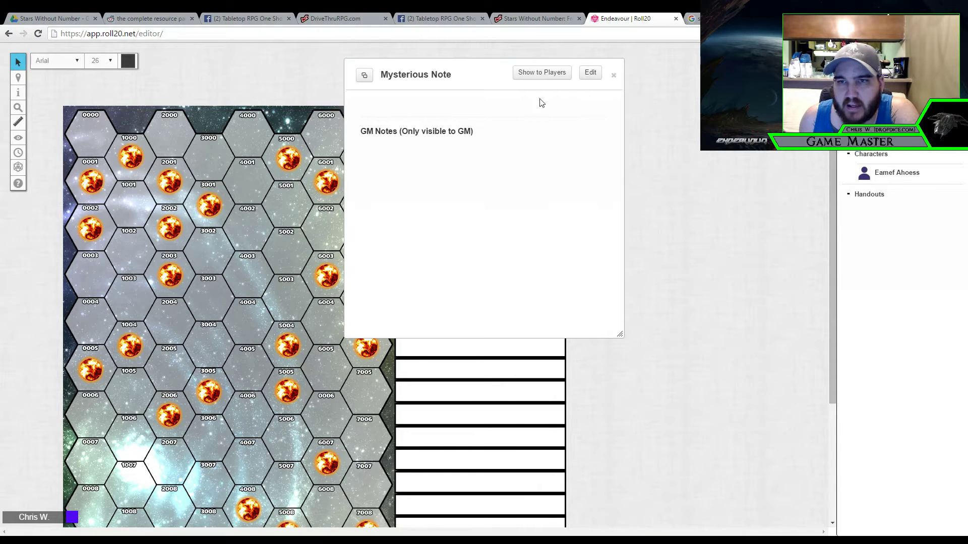
{"action": "left_click", "coordinate": [589, 73]}
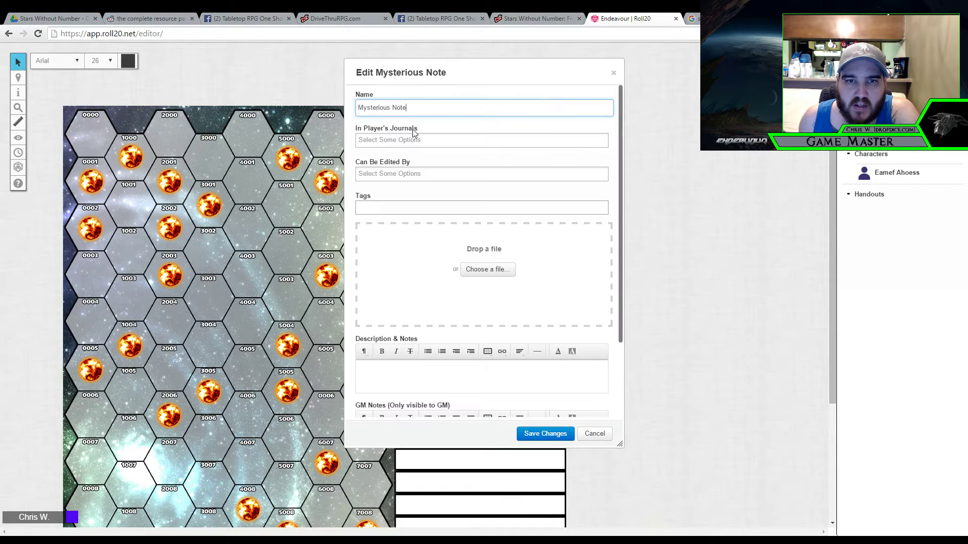
{"action": "left_click_drag", "start_coordinate": [409, 108], "coordinate": [301, 109]}
{"action": "type", "text": "00"}
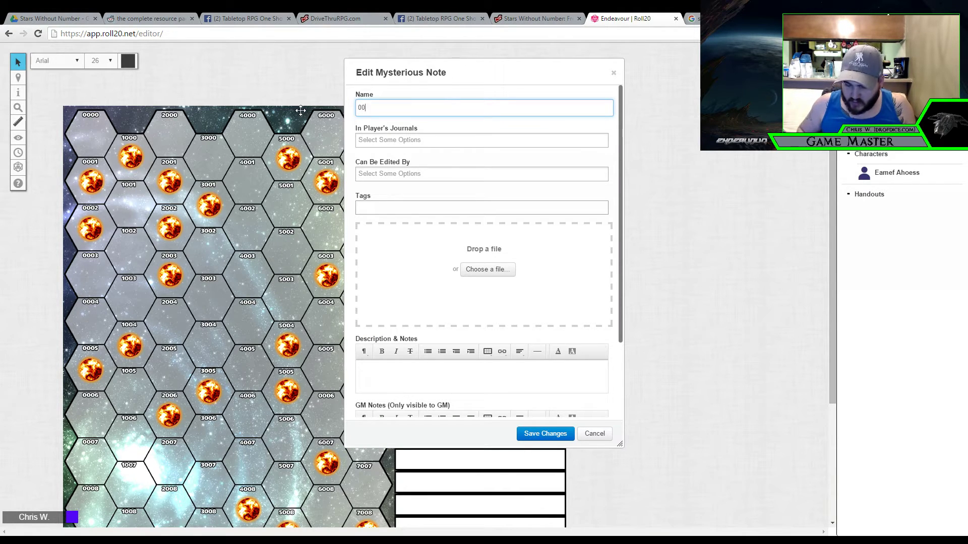
{"action": "type", "text": "01 - Cy"}
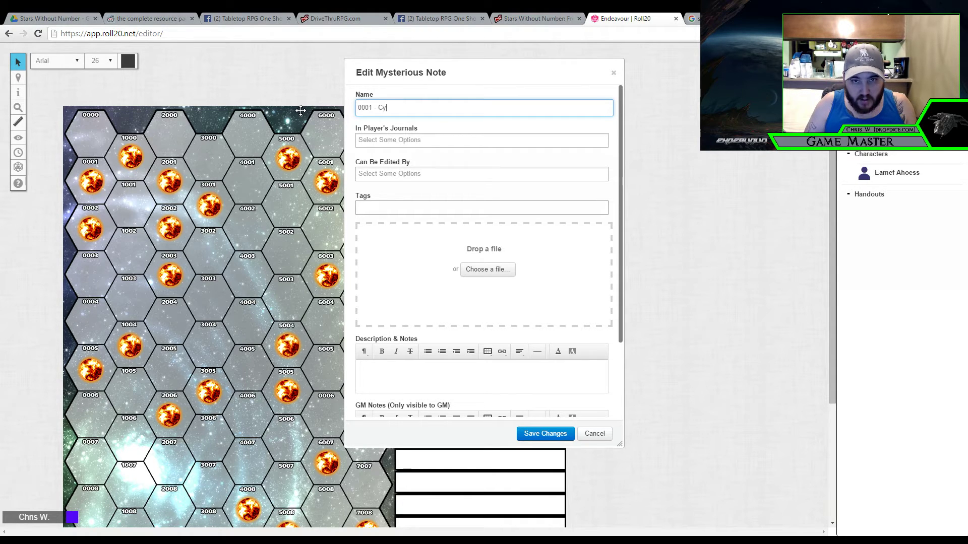
{"action": "type", "text": "gnus Prime"}
Make the handout appear in the journals of All Players and let All Players edit it
{"action": "left_click", "coordinate": [379, 140]}
{"action": "left_click", "coordinate": [380, 152]}
{"action": "left_click", "coordinate": [383, 173]}
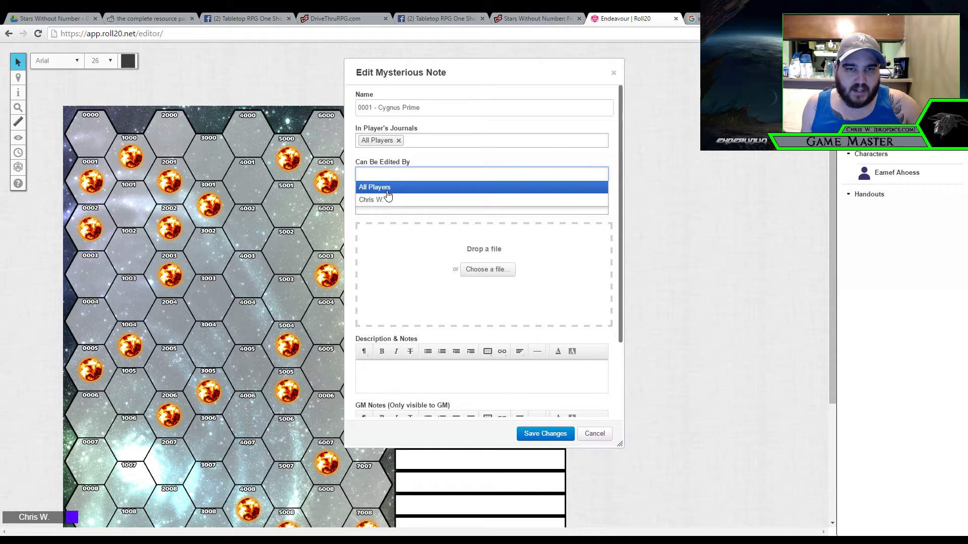
{"action": "left_click", "coordinate": [387, 193]}
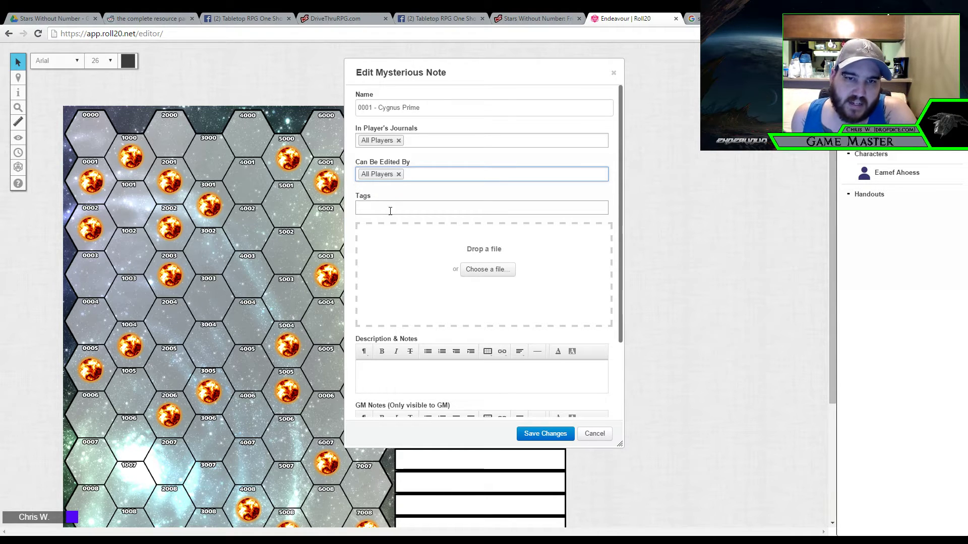
Tag the Cygnus Prime handout with "Star"
{"action": "left_click", "coordinate": [375, 209]}
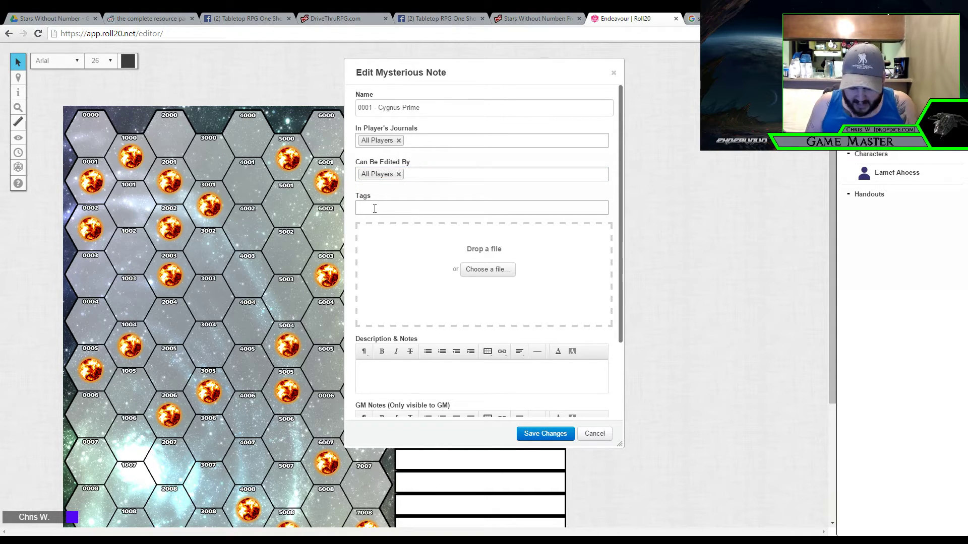
{"action": "type", "text": "plan"}
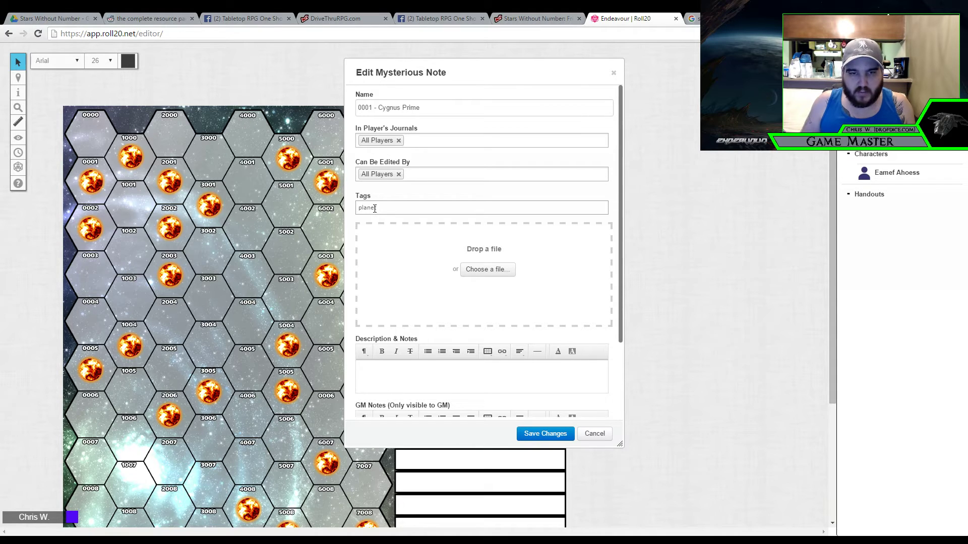
{"action": "type", "text": "et"}
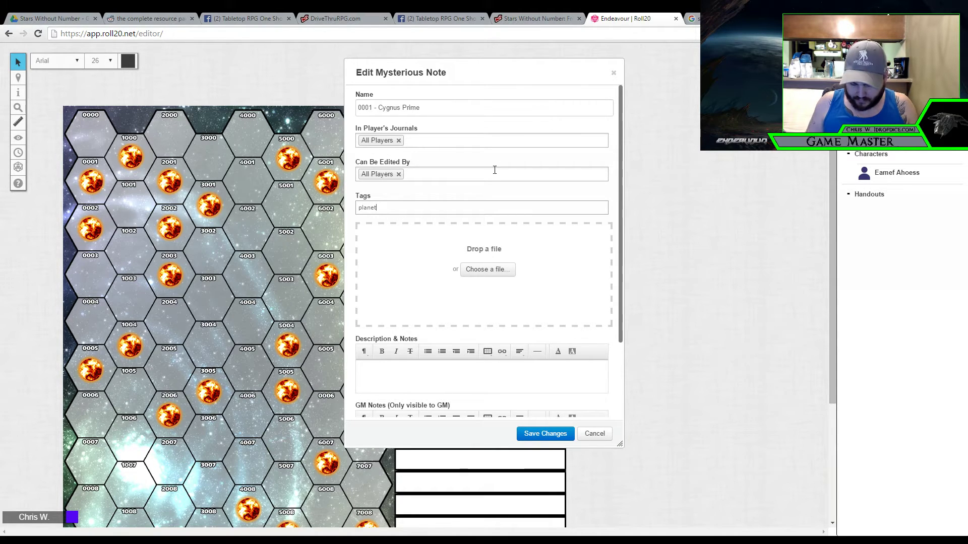
{"action": "key", "text": "BackSpace"}
{"action": "key", "text": "BackSpace"}
{"action": "key", "text": "BackSpace"}
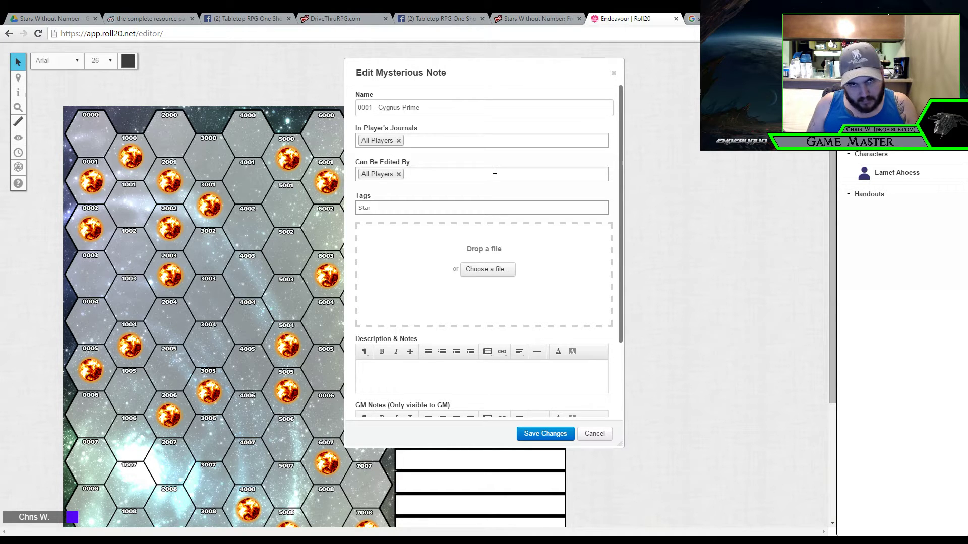
{"action": "key", "text": "Return"}
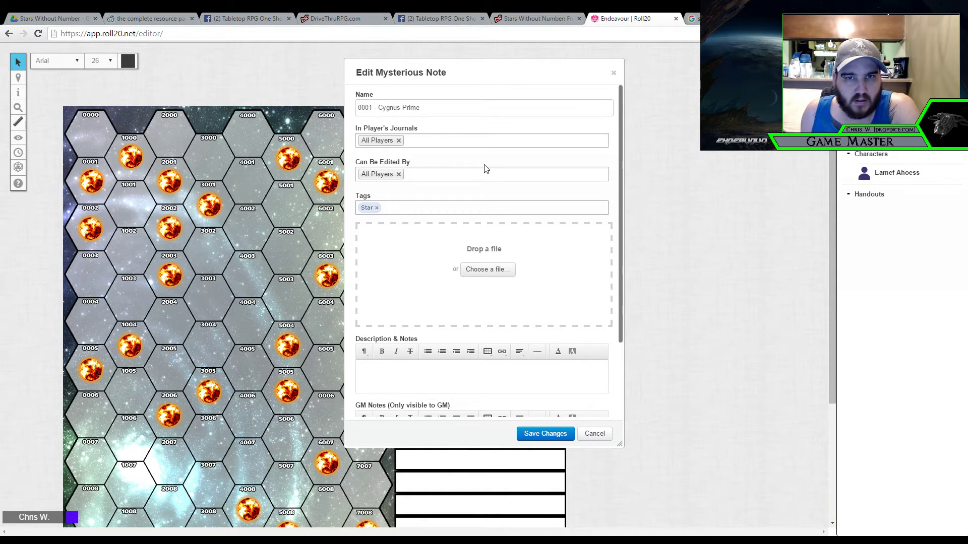
Enter "Big star wow" as the Cygnus Prime handout's description
{"action": "scroll", "coordinate": [449, 203], "scroll_direction": "down", "scroll_amount": 2}
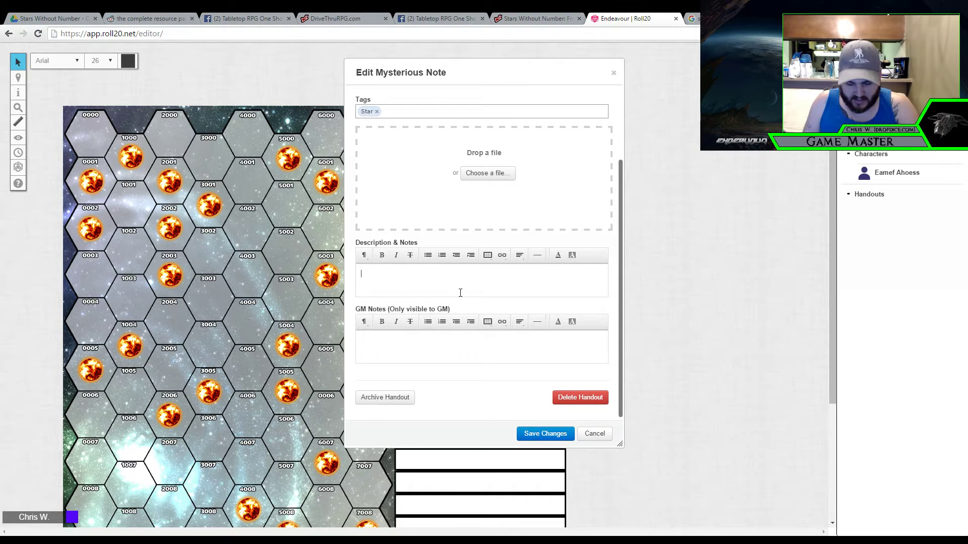
{"action": "type", "text": "Big "}
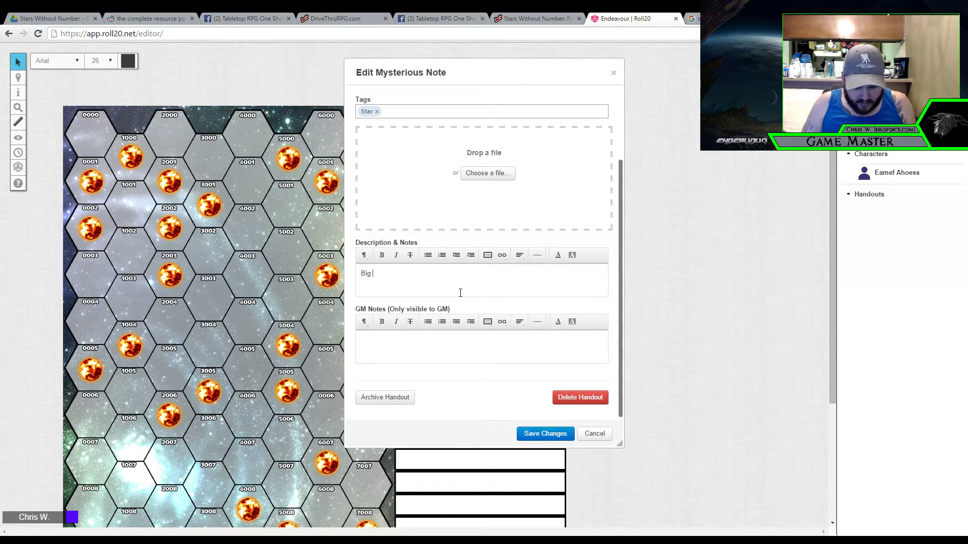
{"action": "type", "text": "star wow"}
Enter the GM note "Secret gm note about star radiation" for the Cygnus Prime handout, save it and close it
{"action": "left_click", "coordinate": [450, 357]}
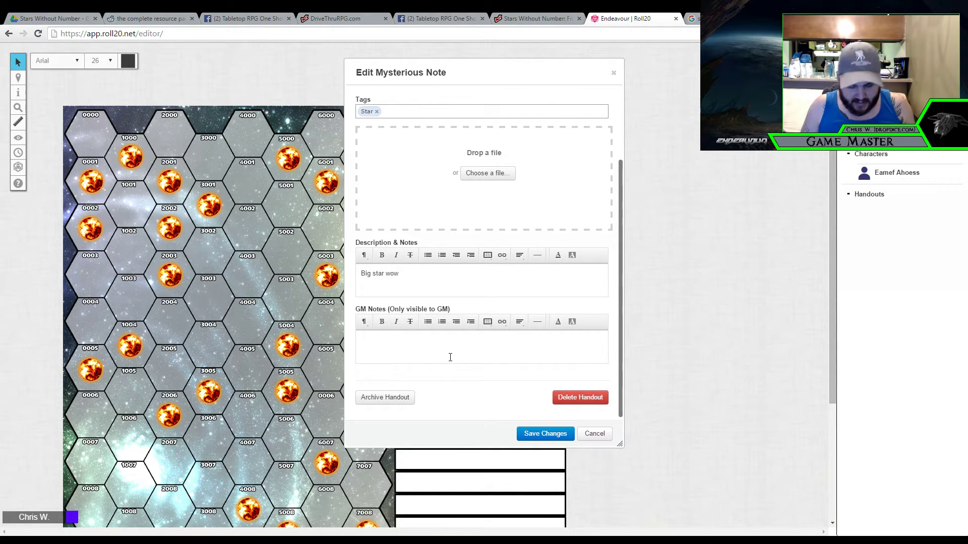
{"action": "type", "text": "Secret gm note abo"}
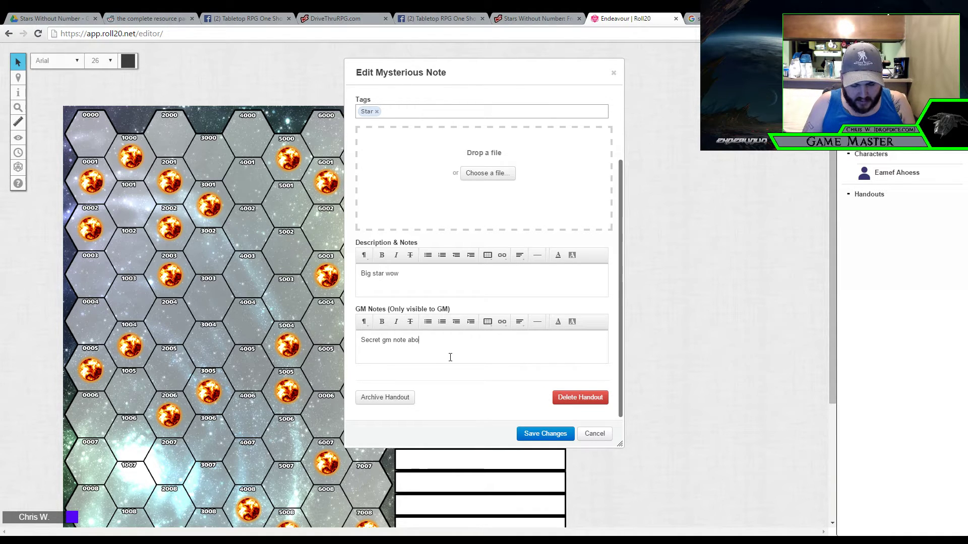
{"action": "type", "text": "ut start "}
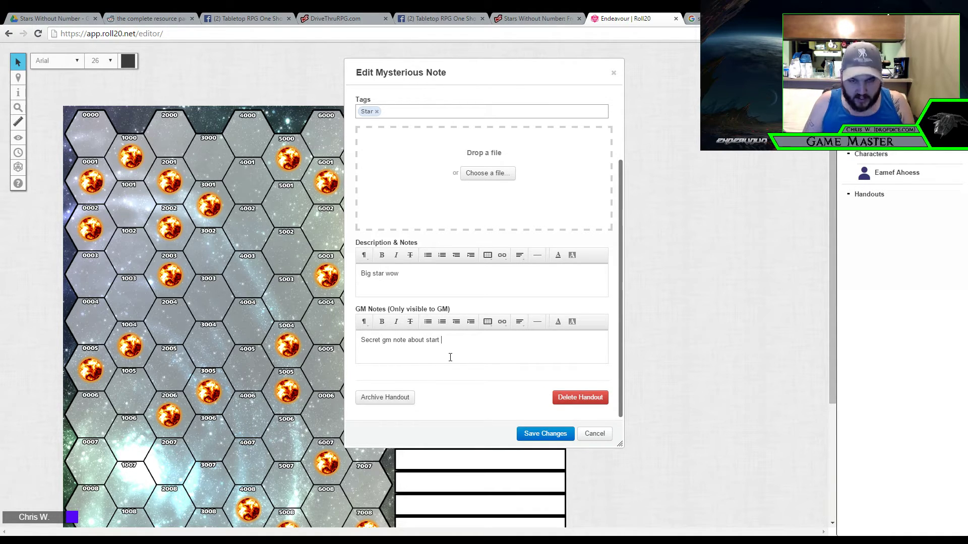
{"action": "key", "text": "BackSpace"}
{"action": "key", "text": "BackSpace"}
{"action": "type", "text": " rad"}
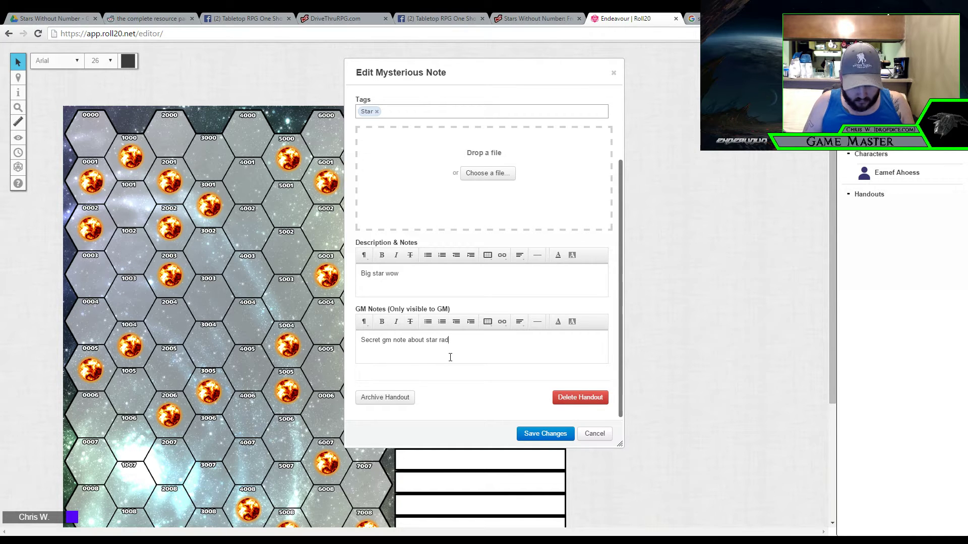
{"action": "type", "text": "iation"}
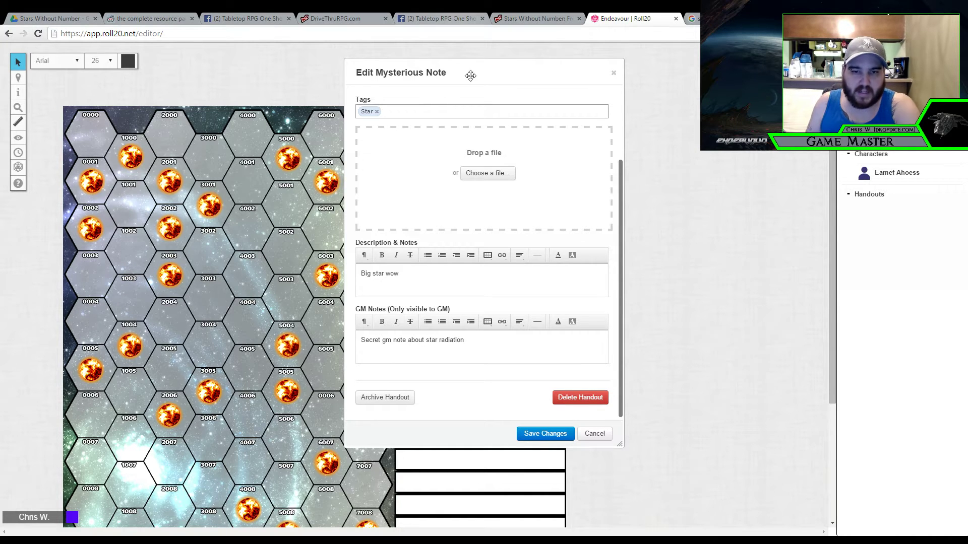
{"action": "left_click", "coordinate": [559, 436]}
{"action": "left_click", "coordinate": [614, 75]}
{"action": "left_click", "coordinate": [614, 75]}
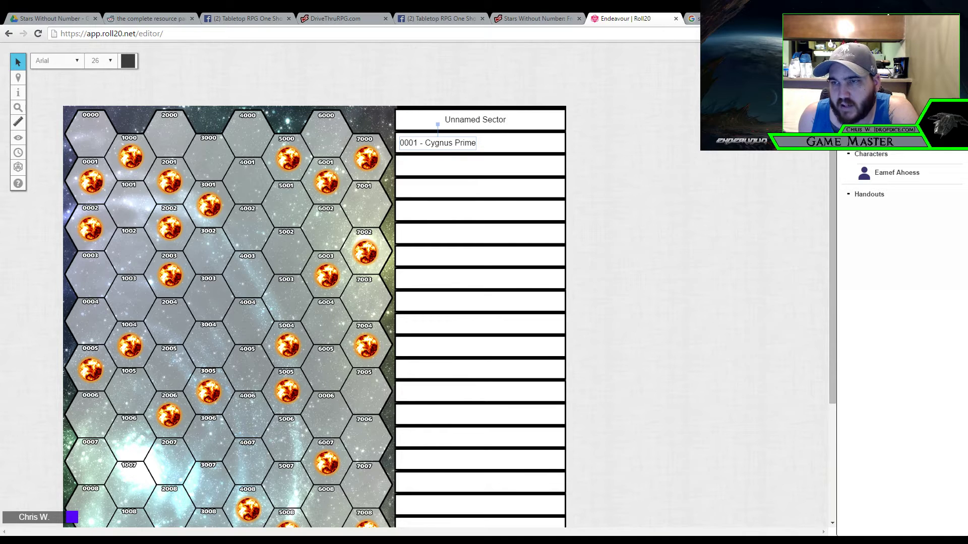
Add a new handout inside the journal folder listed directly above the 0001 - Cygnus Prime handout, leaving it unshared with players
{"action": "right_click", "coordinate": [886, 154]}
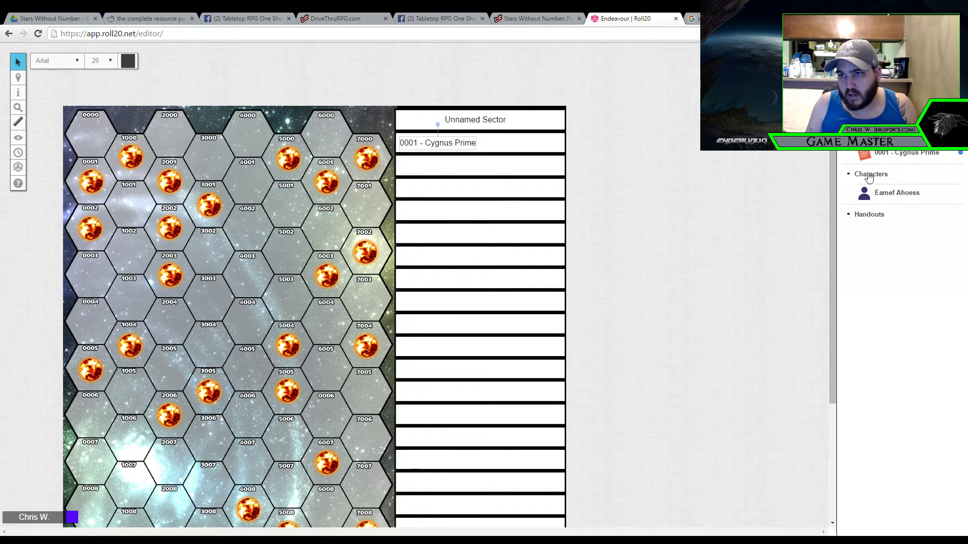
{"action": "right_click", "coordinate": [900, 151]}
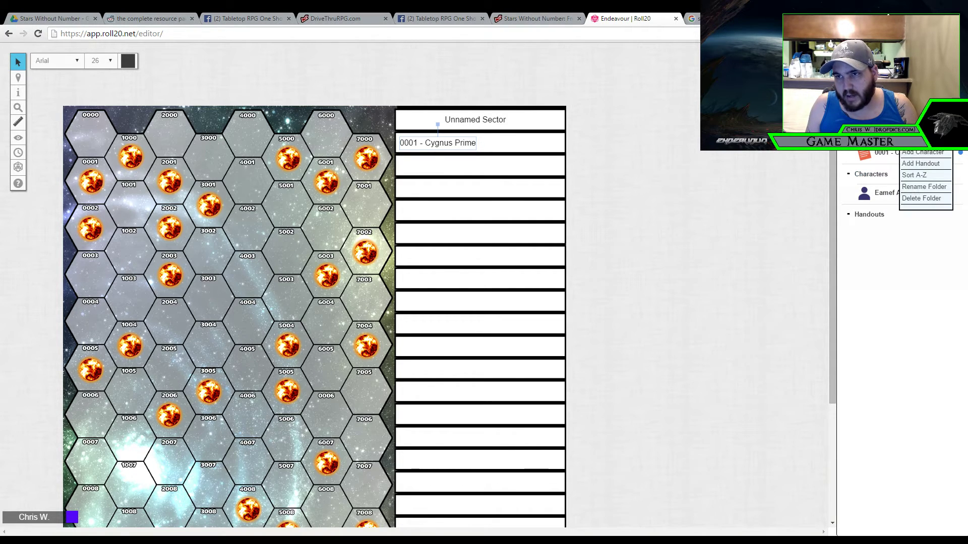
{"action": "key", "text": "Escape"}
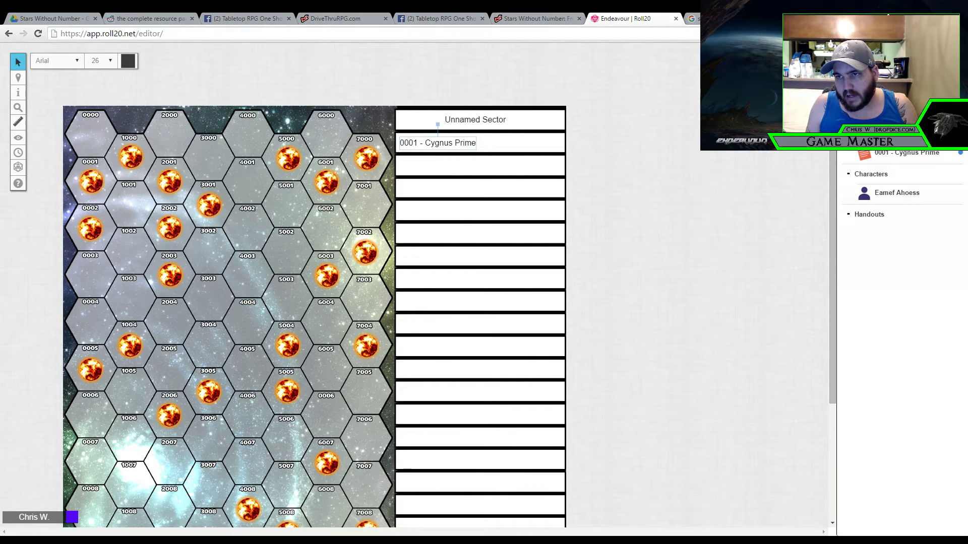
{"action": "right_click", "coordinate": [899, 152]}
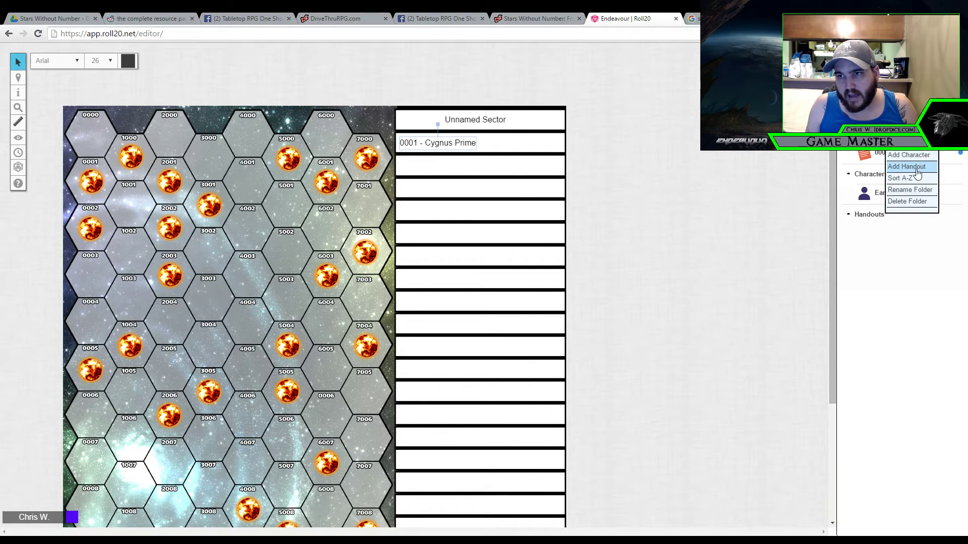
{"action": "left_click", "coordinate": [917, 173]}
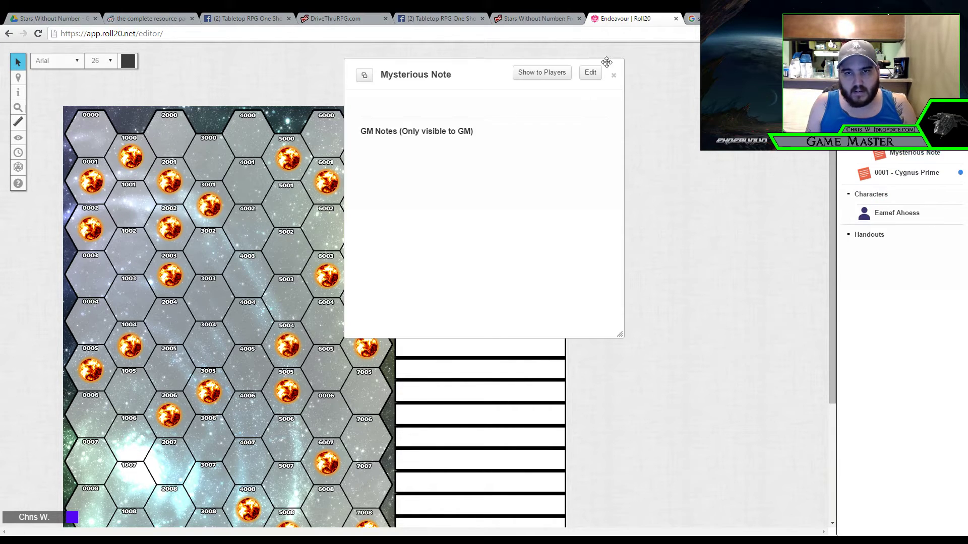
{"action": "left_click", "coordinate": [546, 74]}
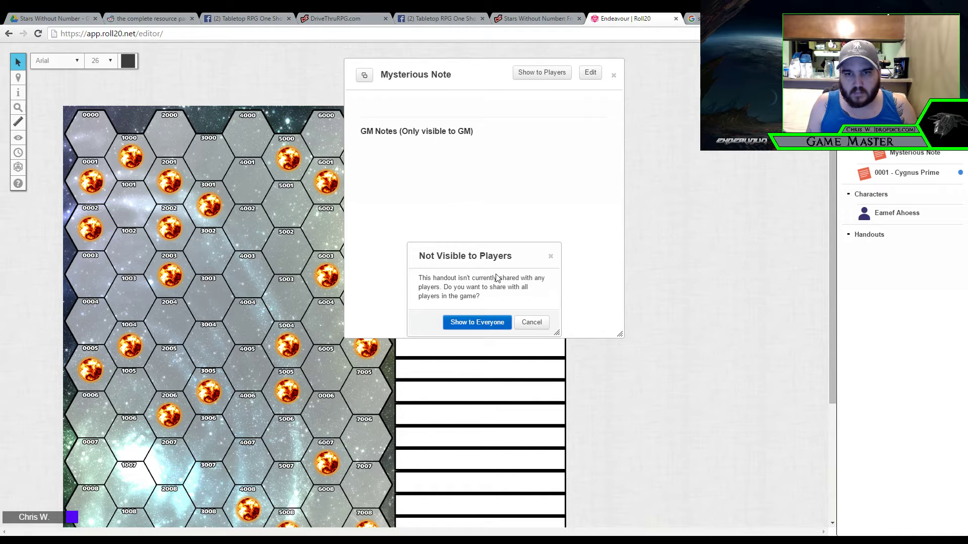
{"action": "left_click", "coordinate": [531, 322]}
Rename the new Mysterious Note handout to "AZ-179", save it and close it
{"action": "left_click", "coordinate": [591, 73]}
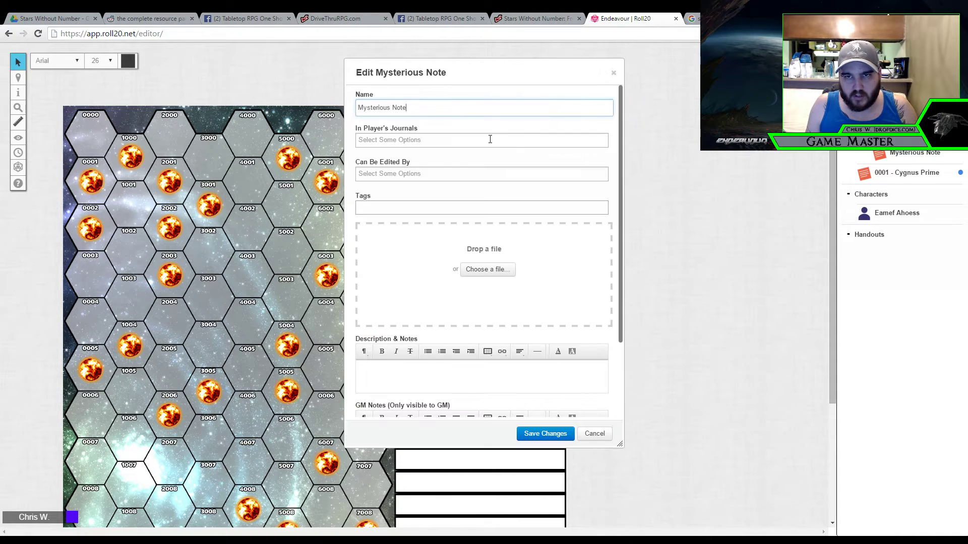
{"action": "triple_click", "coordinate": [421, 109]}
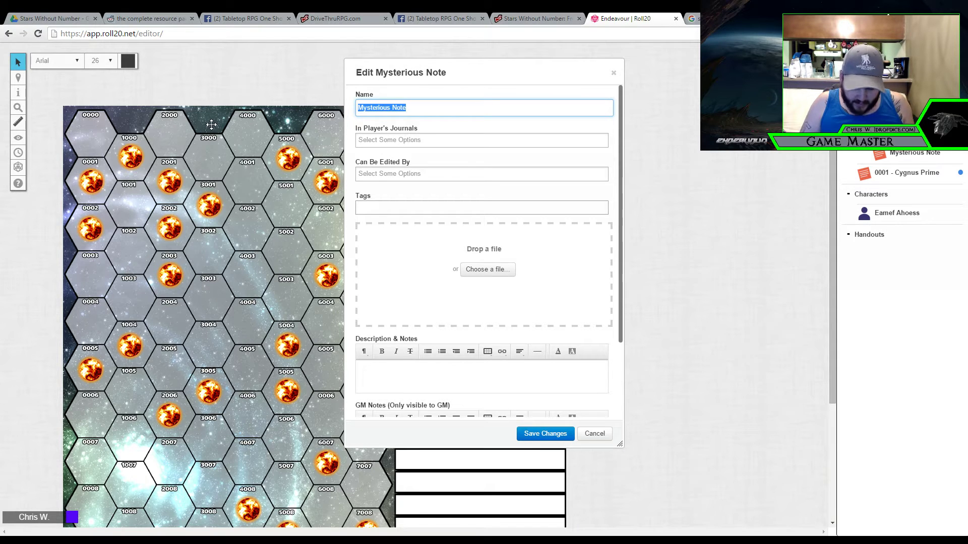
{"action": "type", "text": "az-1"}
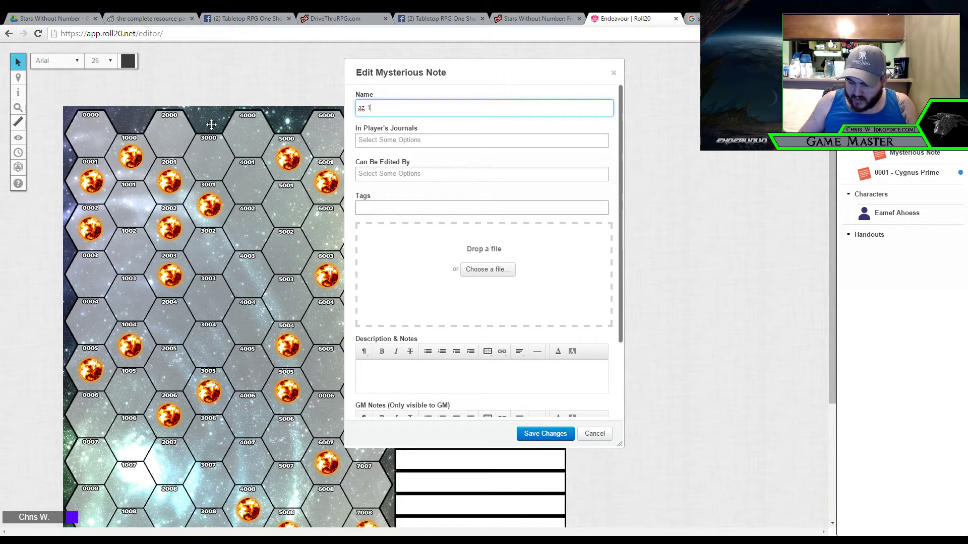
{"action": "type", "text": "79"}
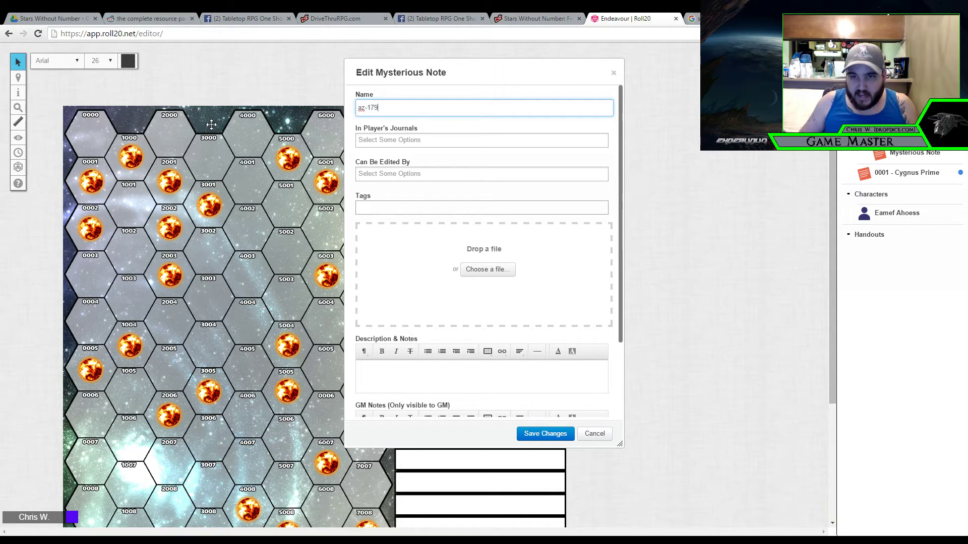
{"action": "left_click", "coordinate": [364, 107]}
{"action": "key", "text": "BackSpace"}
{"action": "key", "text": "BackSpace"}
{"action": "type", "text": "AZ"}
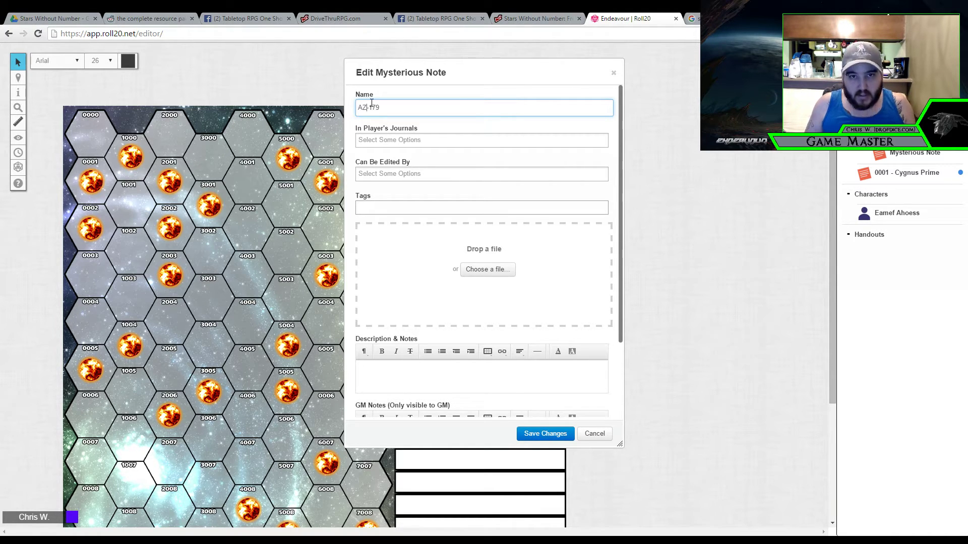
{"action": "left_click", "coordinate": [544, 434]}
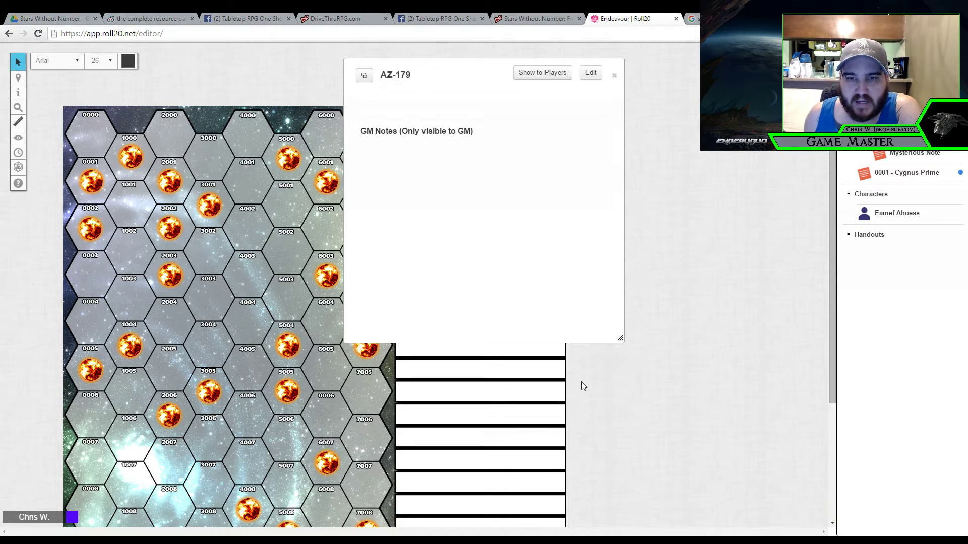
{"action": "left_click", "coordinate": [923, 178]}
{"action": "left_click", "coordinate": [615, 75]}
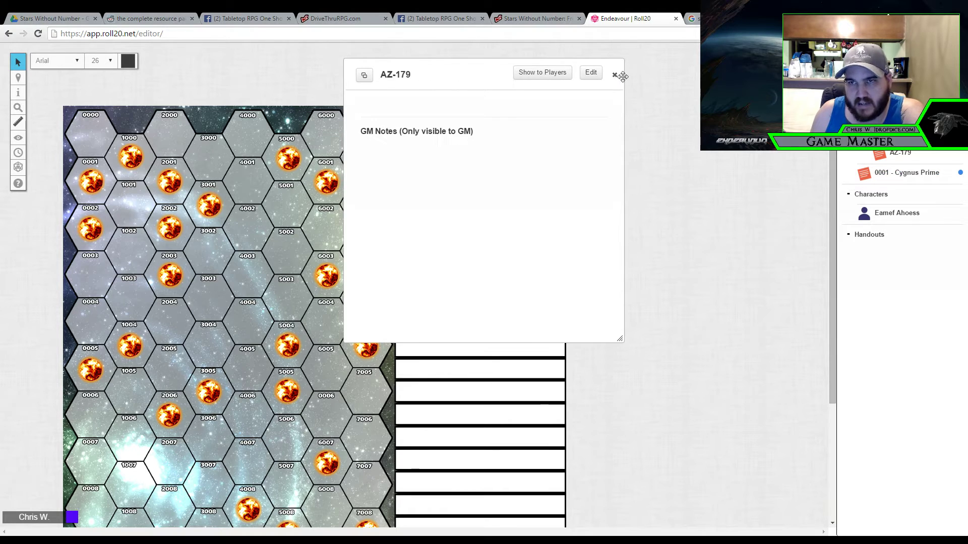
{"action": "left_click", "coordinate": [614, 75]}
Delete the 0001 - Cygnus Prime handout and confirm the deletion
{"action": "left_click", "coordinate": [865, 175]}
{"action": "left_click", "coordinate": [592, 73]}
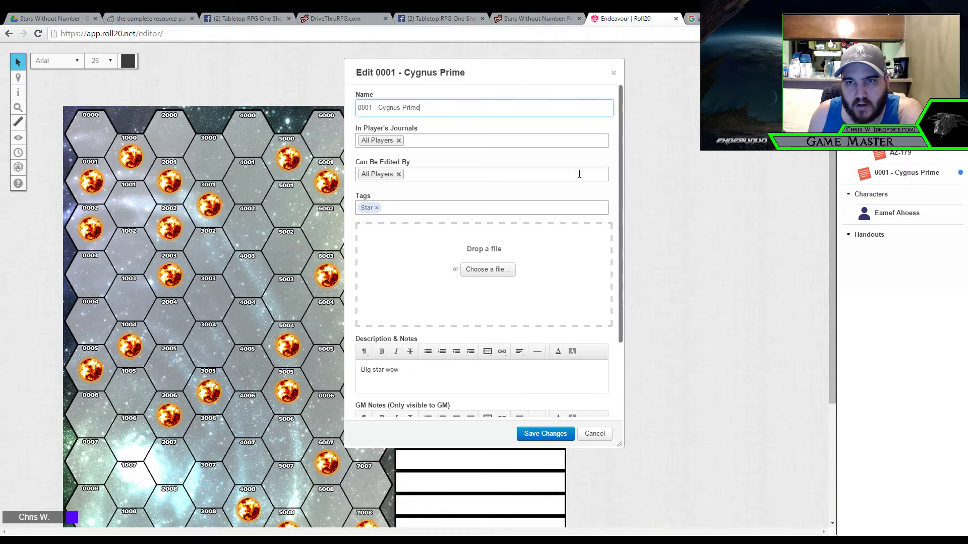
{"action": "scroll", "coordinate": [560, 356], "scroll_direction": "down", "scroll_amount": 3}
{"action": "left_click", "coordinate": [585, 402]}
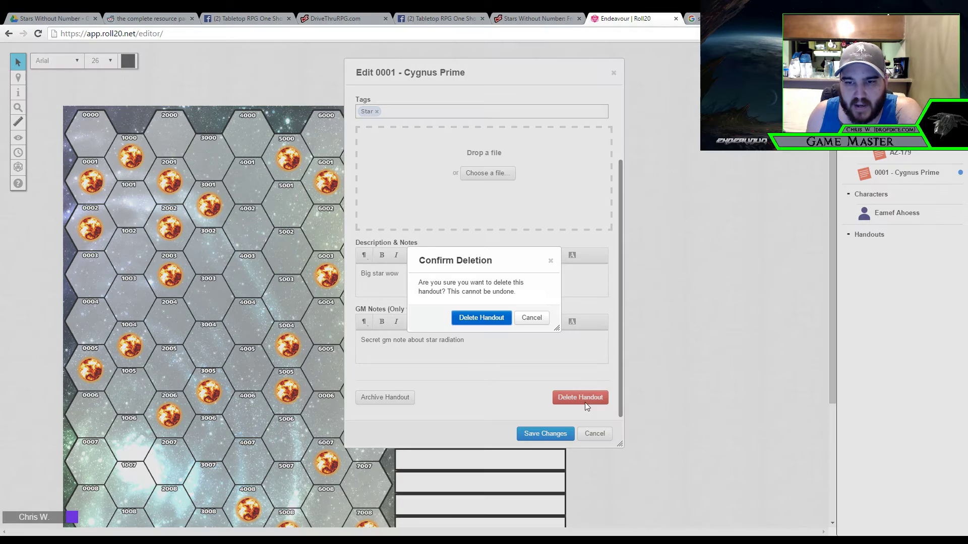
{"action": "left_click", "coordinate": [502, 315]}
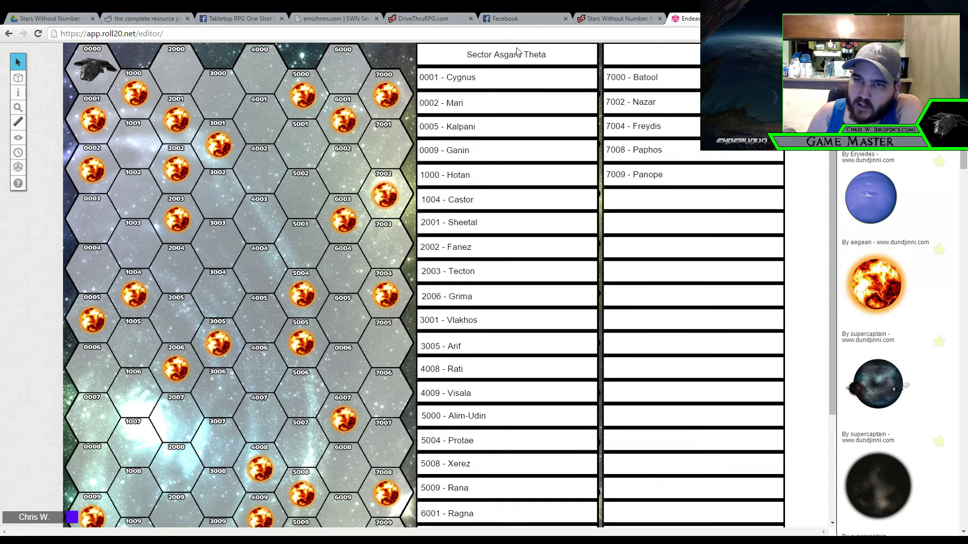
Examine the Sector Asgard Theta map with its two-column star list and the matching star folders in the journal
{"action": "scroll", "coordinate": [523, 177], "scroll_direction": "down", "scroll_amount": 1}
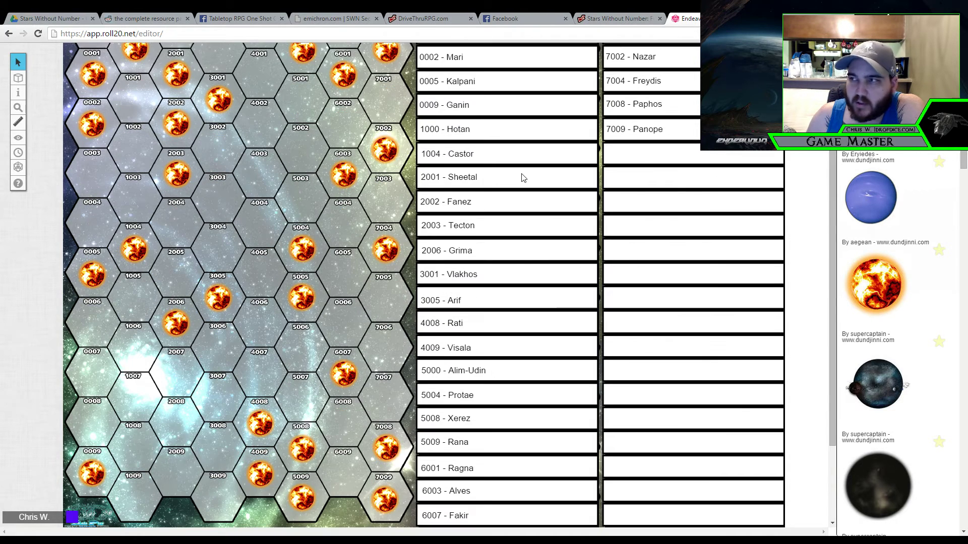
{"action": "scroll", "coordinate": [523, 177], "scroll_direction": "up", "scroll_amount": 1}
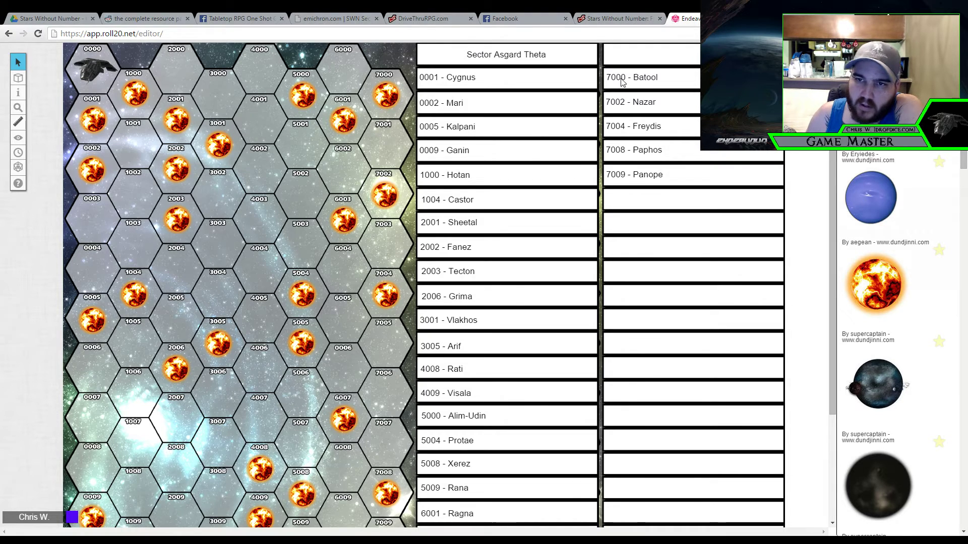
{"action": "scroll", "coordinate": [625, 106], "scroll_direction": "up", "scroll_amount": 1}
{"action": "scroll", "coordinate": [645, 155], "scroll_direction": "down", "scroll_amount": 1}
{"action": "scroll", "coordinate": [645, 155], "scroll_direction": "down", "scroll_amount": 3}
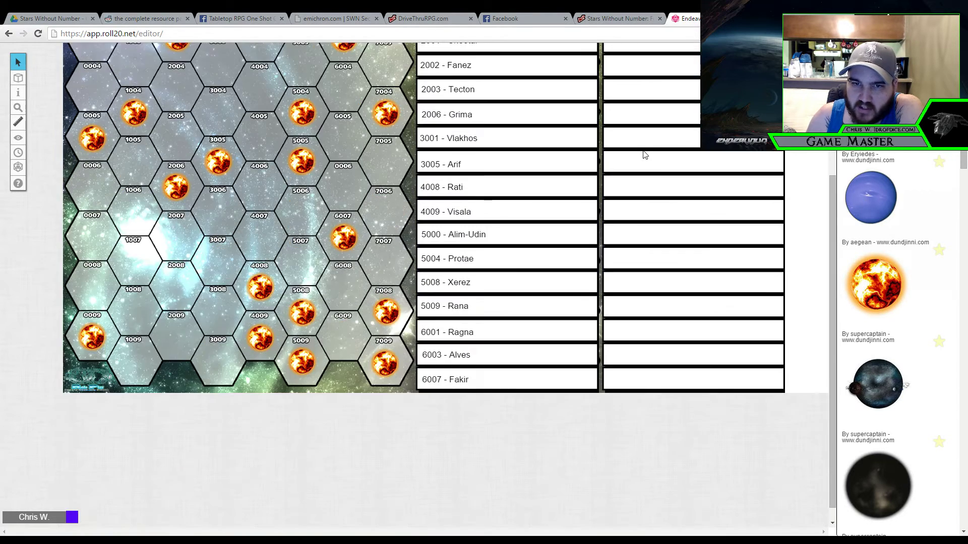
{"action": "scroll", "coordinate": [644, 156], "scroll_direction": "up", "scroll_amount": 1}
{"action": "left_click", "coordinate": [887, 51]}
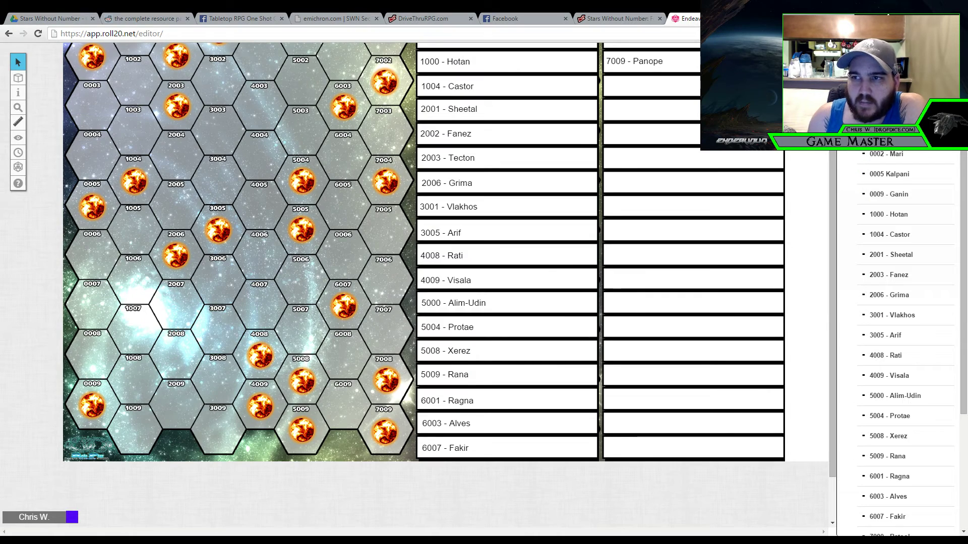
{"action": "scroll", "coordinate": [897, 343], "scroll_direction": "down", "scroll_amount": 10}
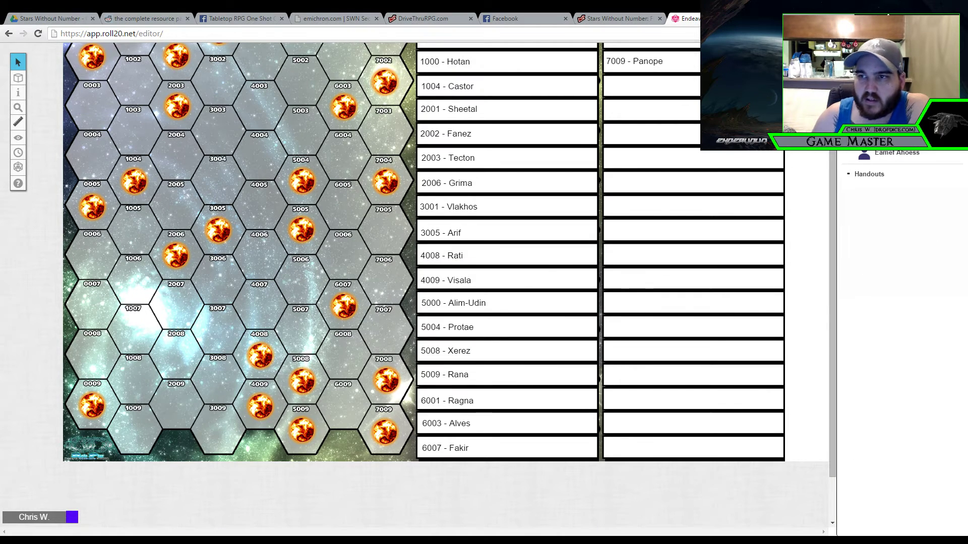
{"action": "scroll", "coordinate": [700, 174], "scroll_direction": "up", "scroll_amount": 2}
{"action": "scroll", "coordinate": [700, 173], "scroll_direction": "up", "scroll_amount": 1}
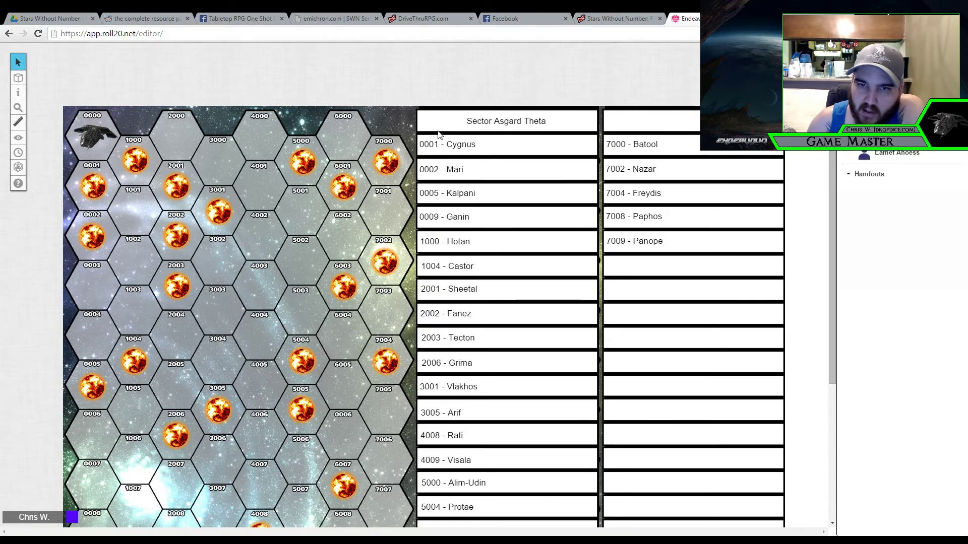
{"action": "scroll", "coordinate": [456, 154], "scroll_direction": "down", "scroll_amount": 4}
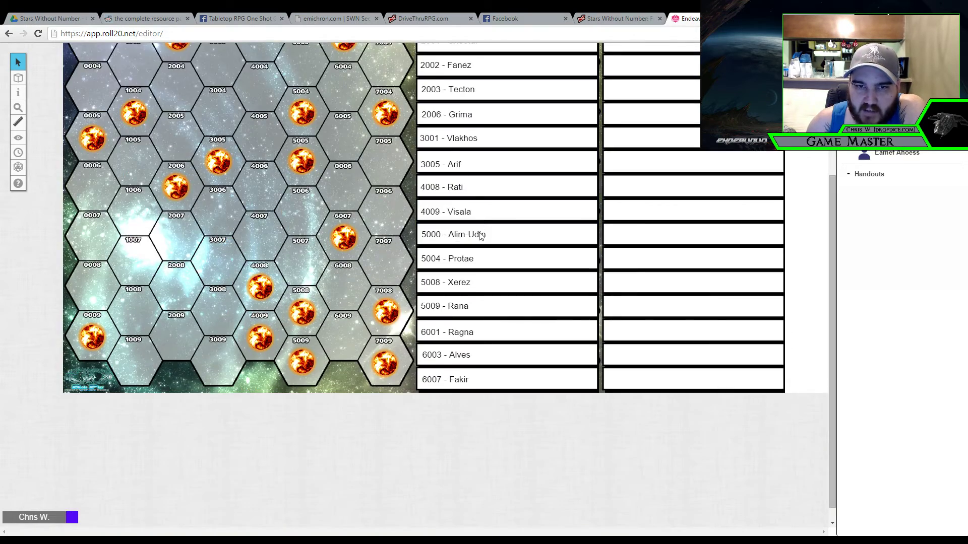
{"action": "scroll", "coordinate": [479, 235], "scroll_direction": "up", "scroll_amount": 4}
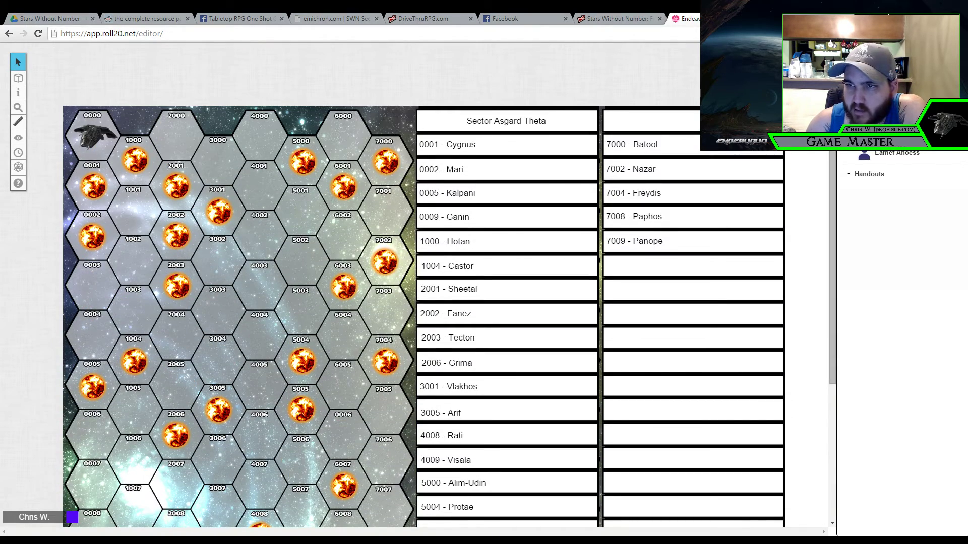
{"action": "scroll", "coordinate": [868, 192], "scroll_direction": "down", "scroll_amount": 4}
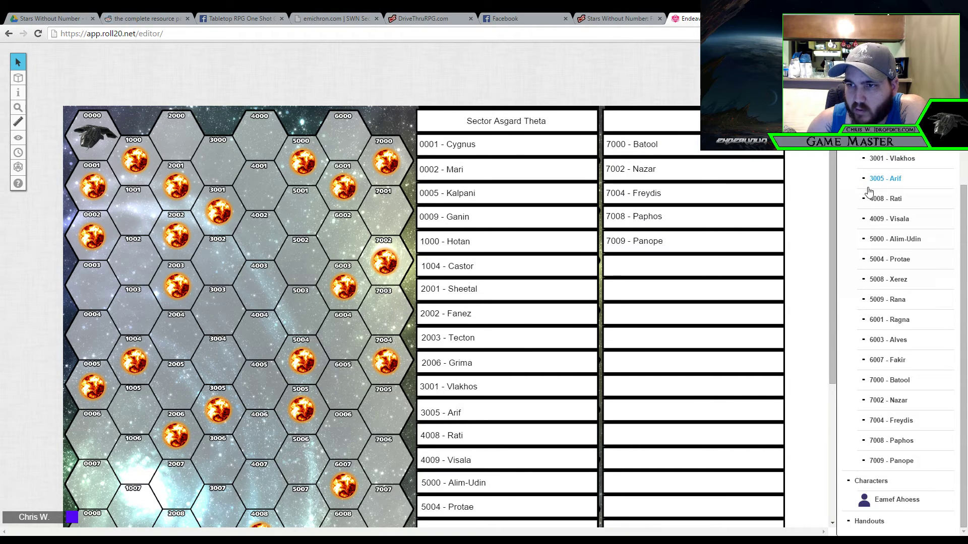
Add another handout to the journal folder listed directly above 0002 - Mari and open it for editing
{"action": "scroll", "coordinate": [868, 192], "scroll_direction": "up", "scroll_amount": 3}
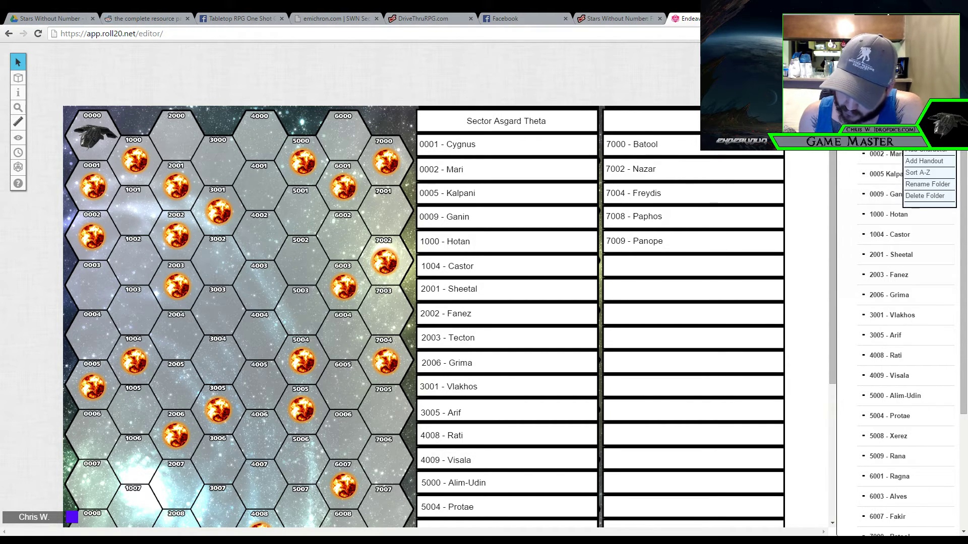
{"action": "left_click", "coordinate": [934, 163]}
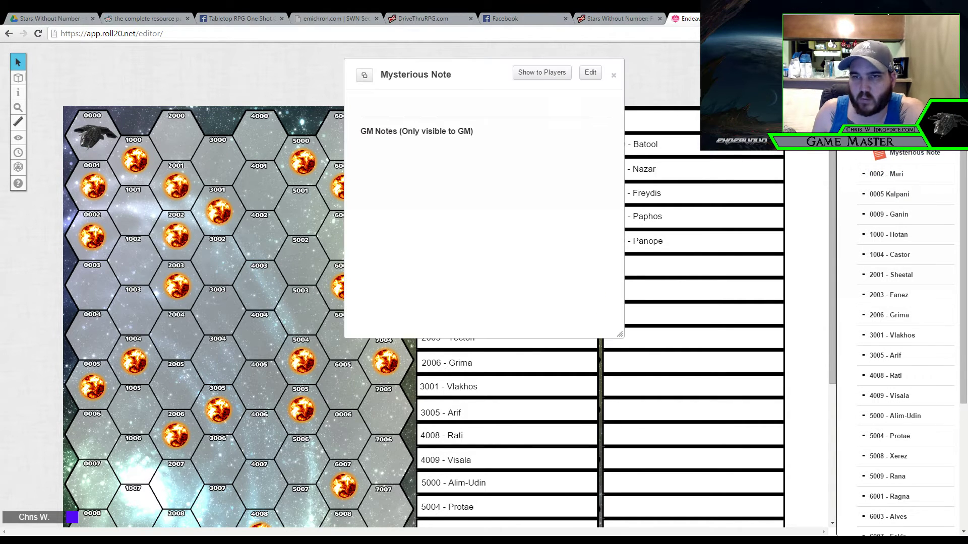
{"action": "left_click", "coordinate": [589, 72]}
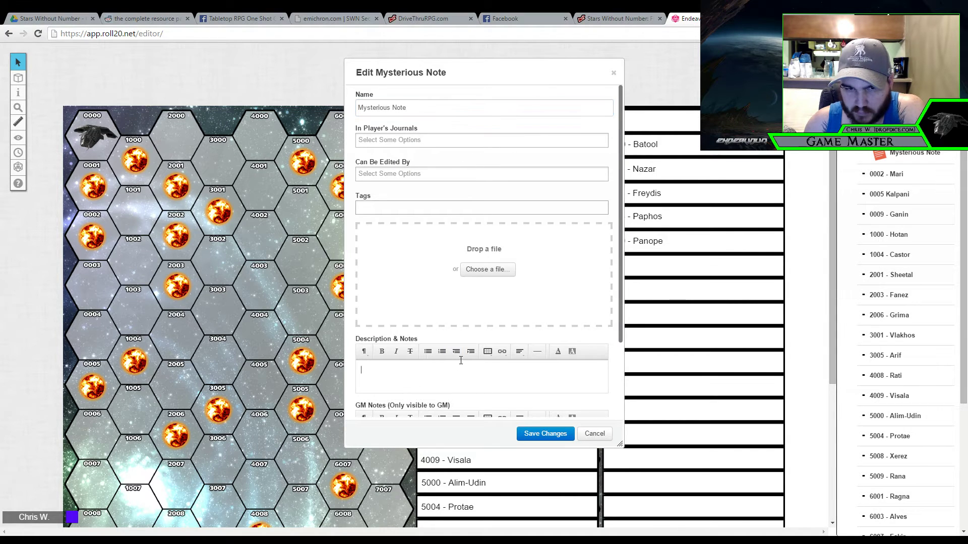
Enter "Atmosphere: Breathable Mix" as the first line of the new handout's Description & Notes
{"action": "scroll", "coordinate": [460, 360], "scroll_direction": "down", "scroll_amount": 1}
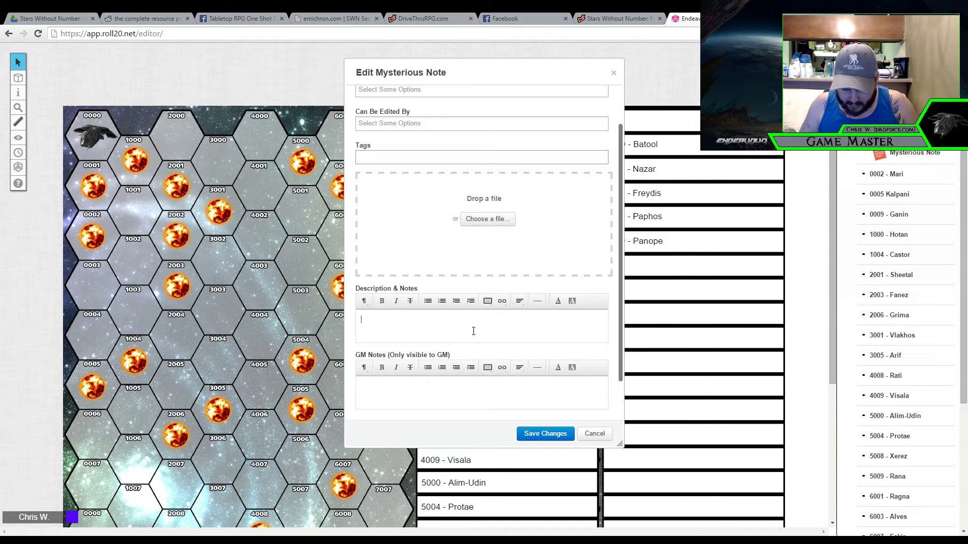
{"action": "type", "text": "Attmo"}
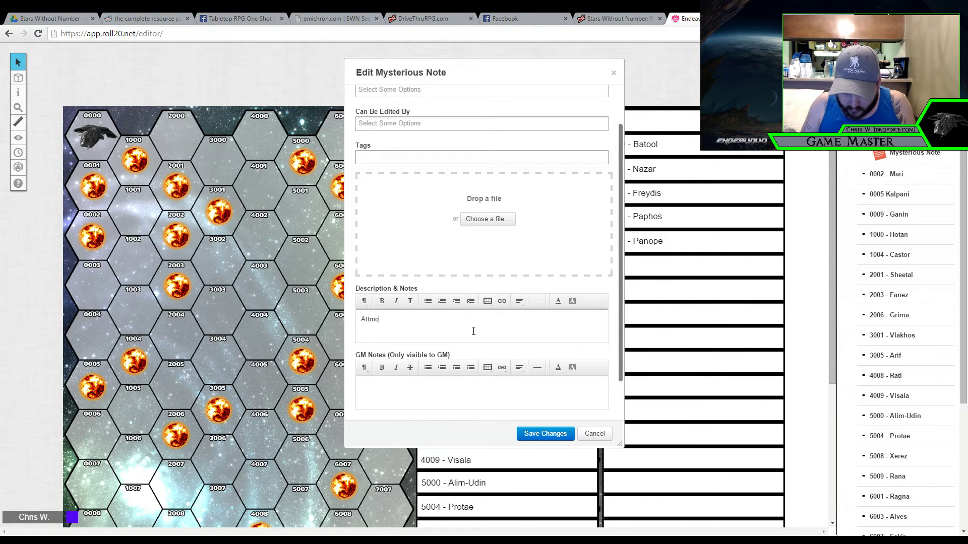
{"action": "key", "text": "BackSpace"}
{"action": "key", "text": "BackSpace"}
{"action": "type", "text": "mo"}
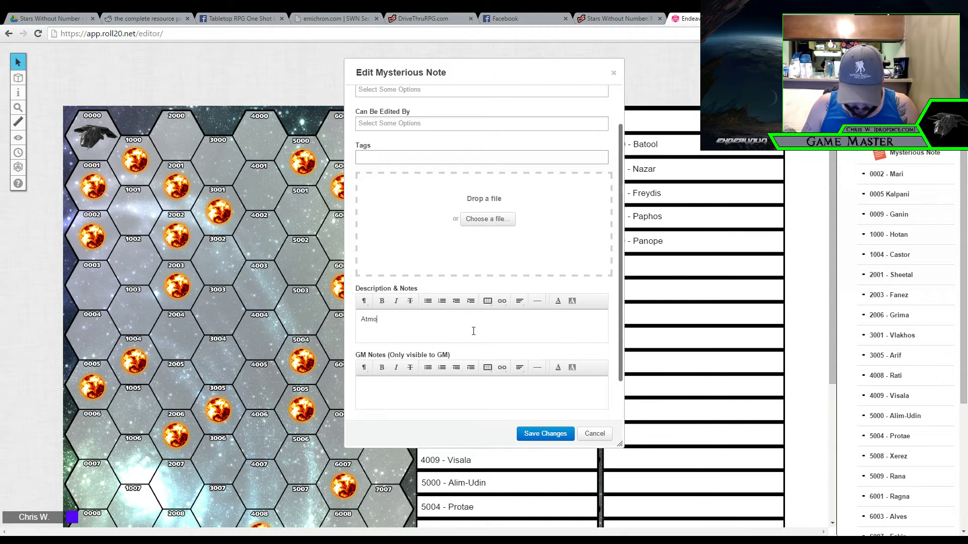
{"action": "type", "text": "sphere"}
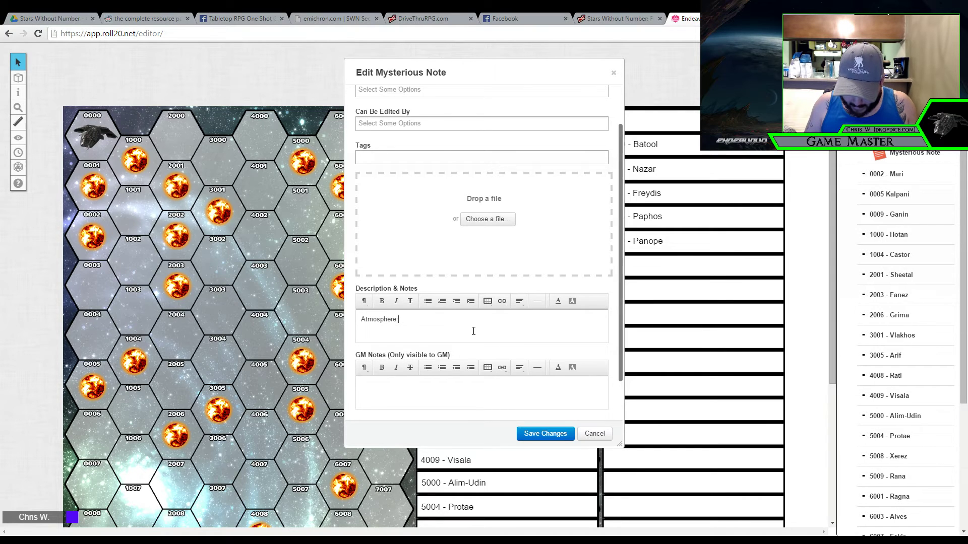
{"action": "type", "text": ": Brea"}
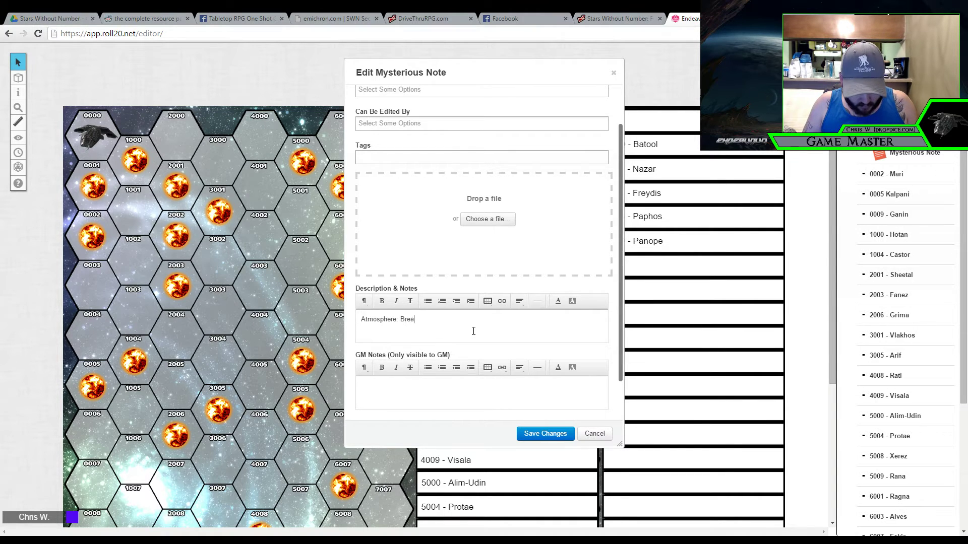
{"action": "type", "text": "thable Mix"}
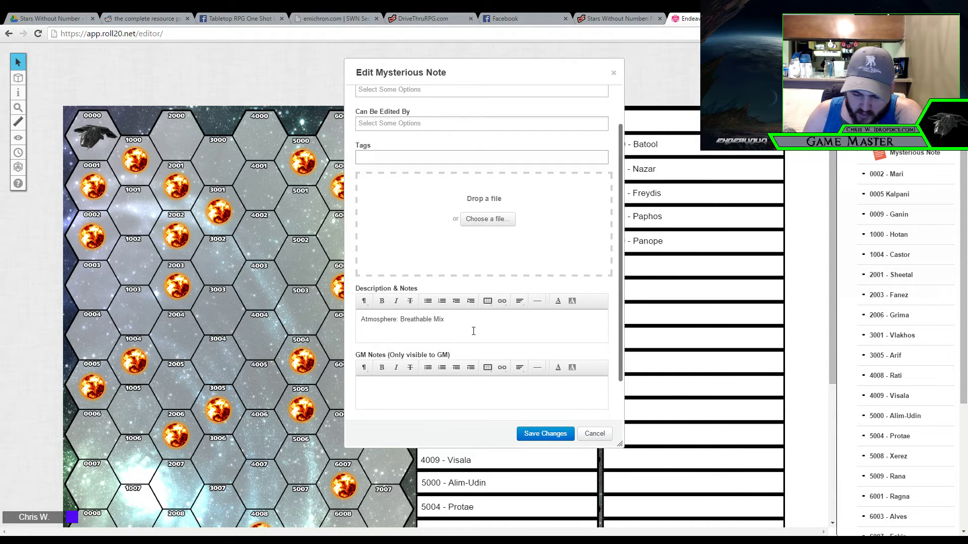
Add the line "Temperature: Variable Cold to Temperate" below the atmosphere entry in Description & Notes
{"action": "key", "text": "Return"}
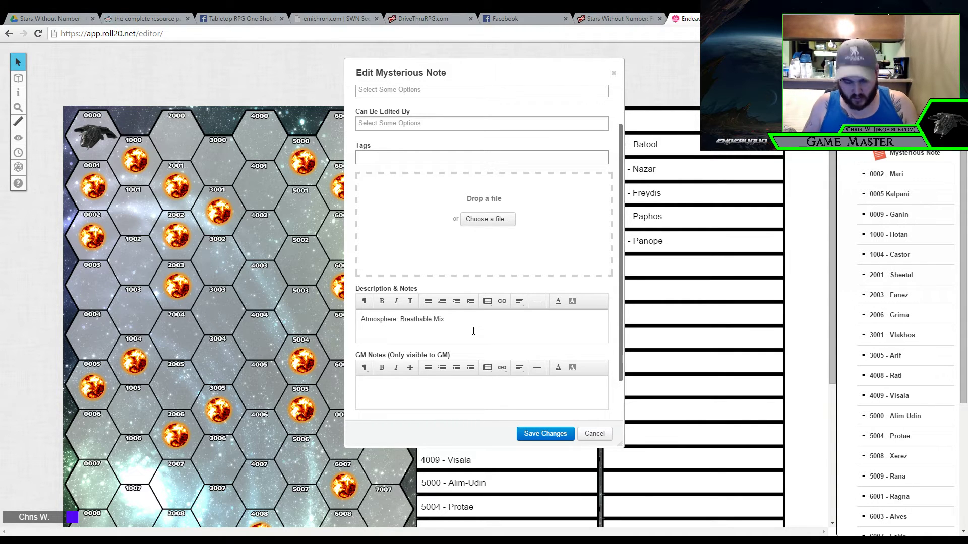
{"action": "type", "text": "Tem"}
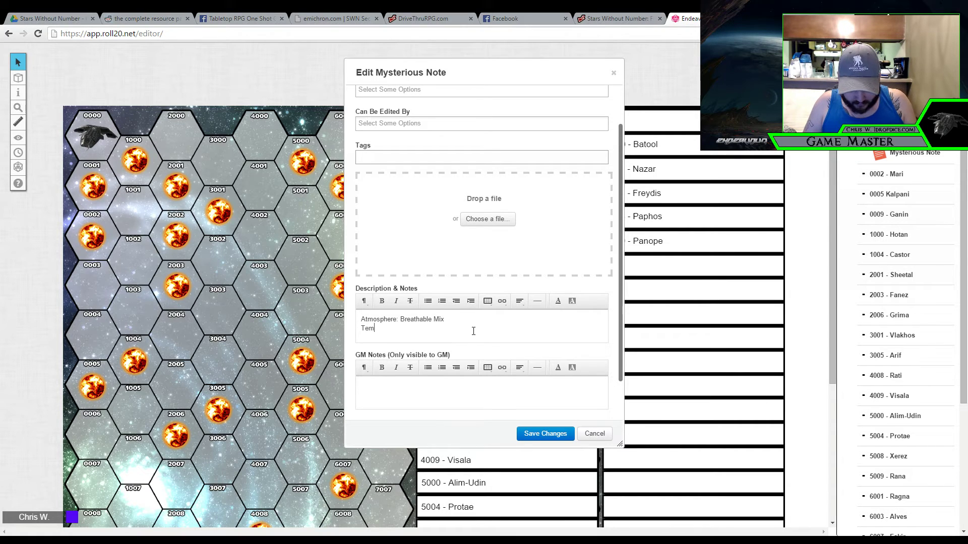
{"action": "type", "text": "peratur"}
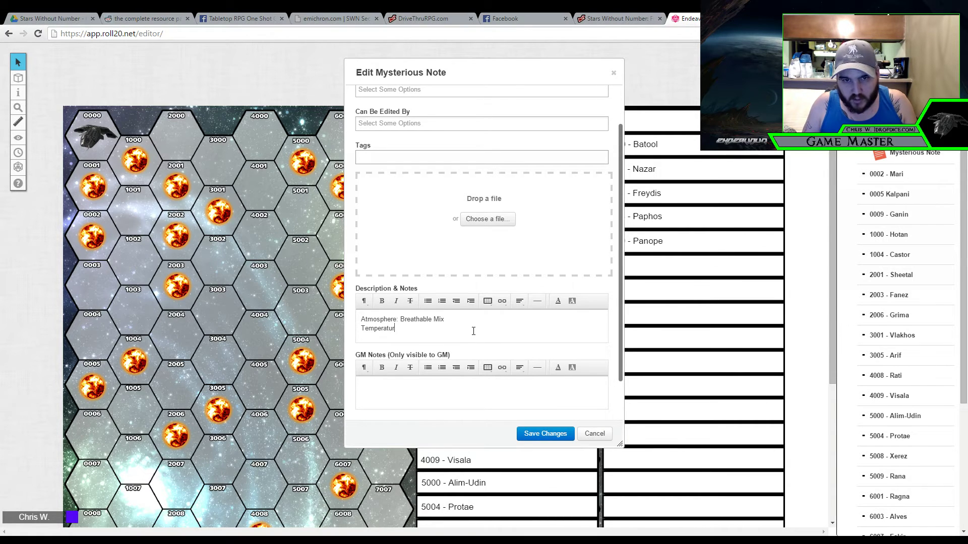
{"action": "type", "text": "e"}
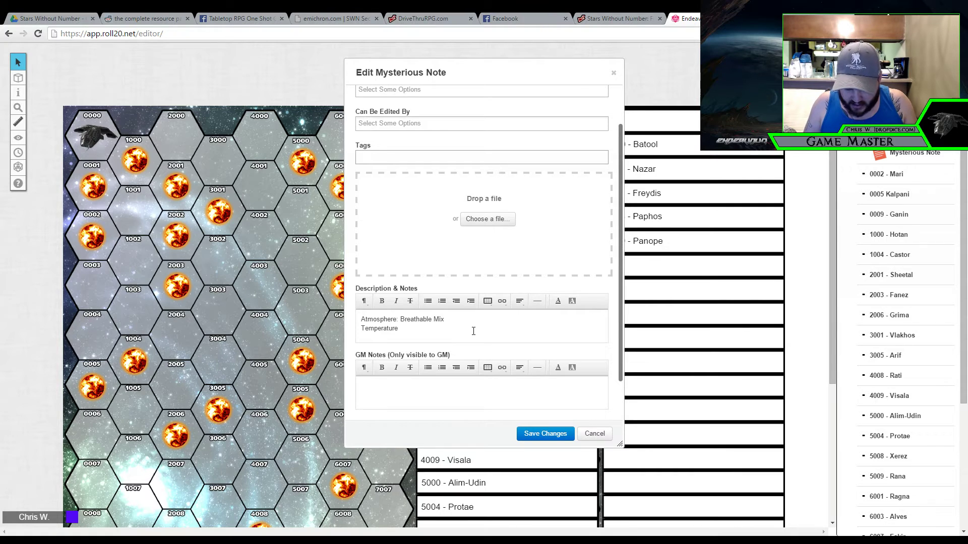
{"action": "type", "text": ":"}
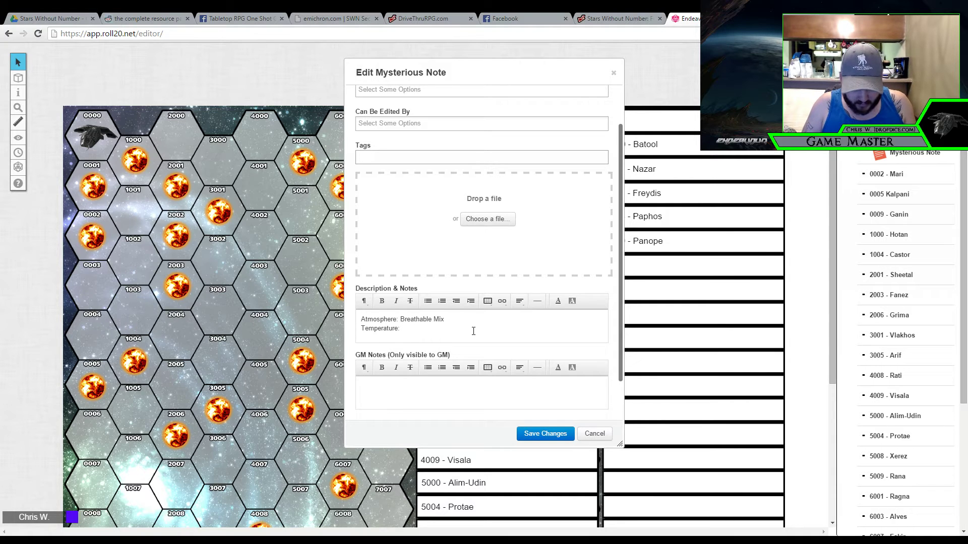
{"action": "type", "text": "Varia"}
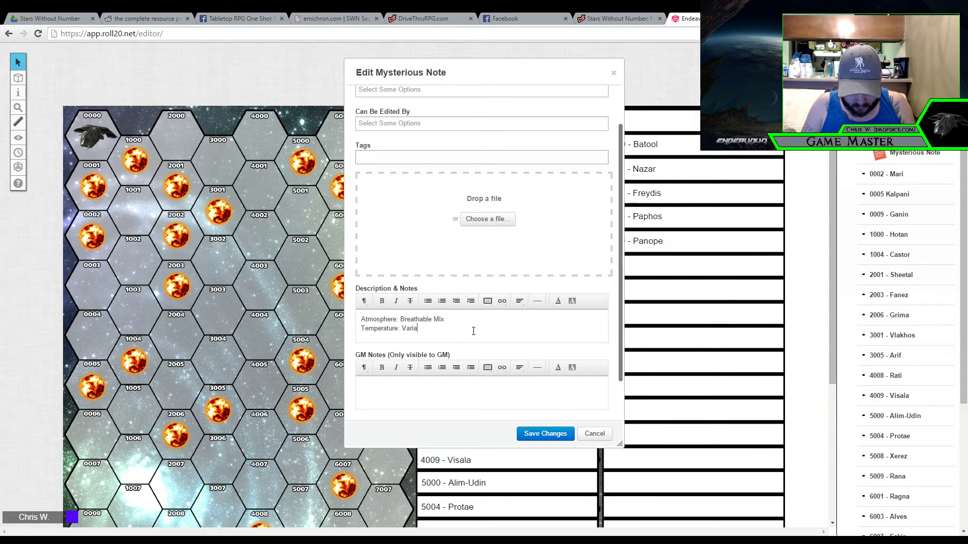
{"action": "type", "text": "ble Cold to "}
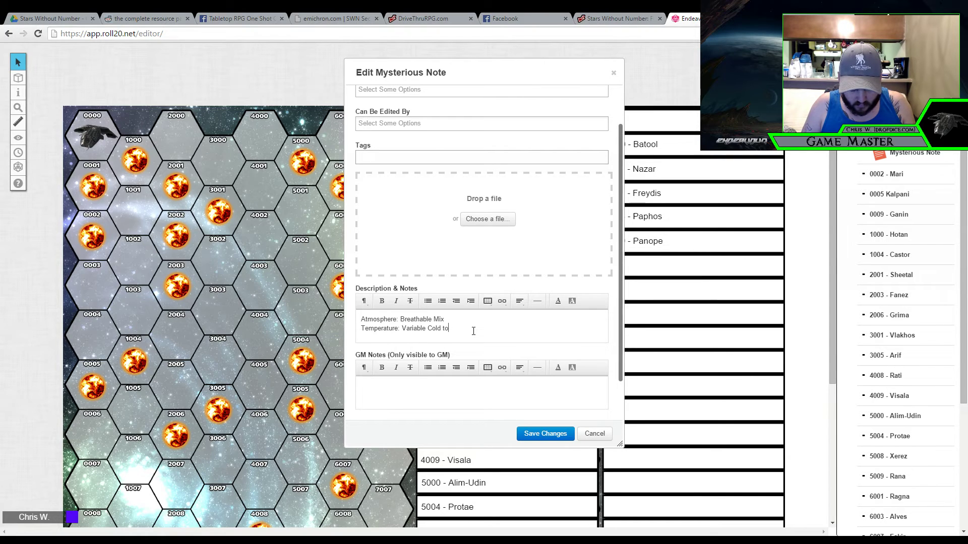
{"action": "type", "text": "T"}
{"action": "scroll", "coordinate": [473, 331], "scroll_direction": "down", "scroll_amount": 1}
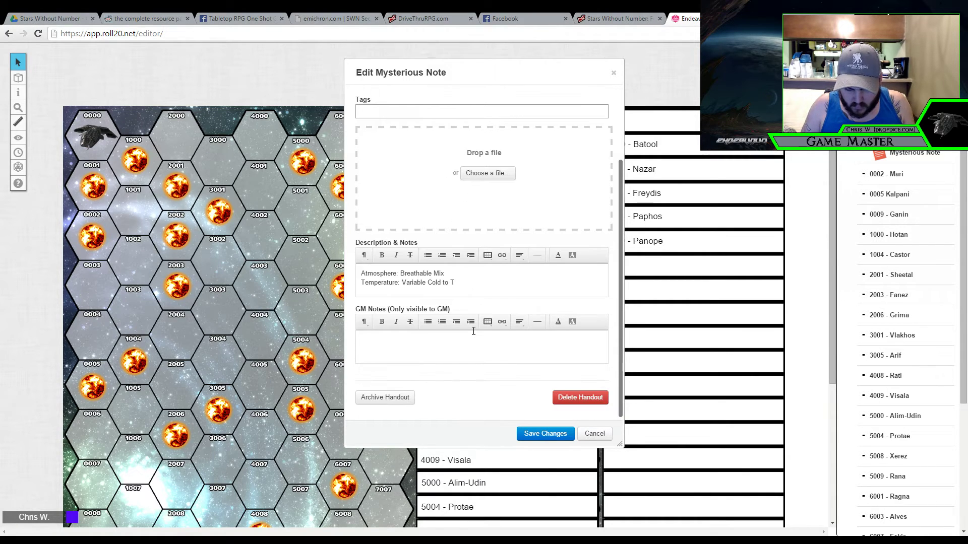
{"action": "type", "text": "emperate"}
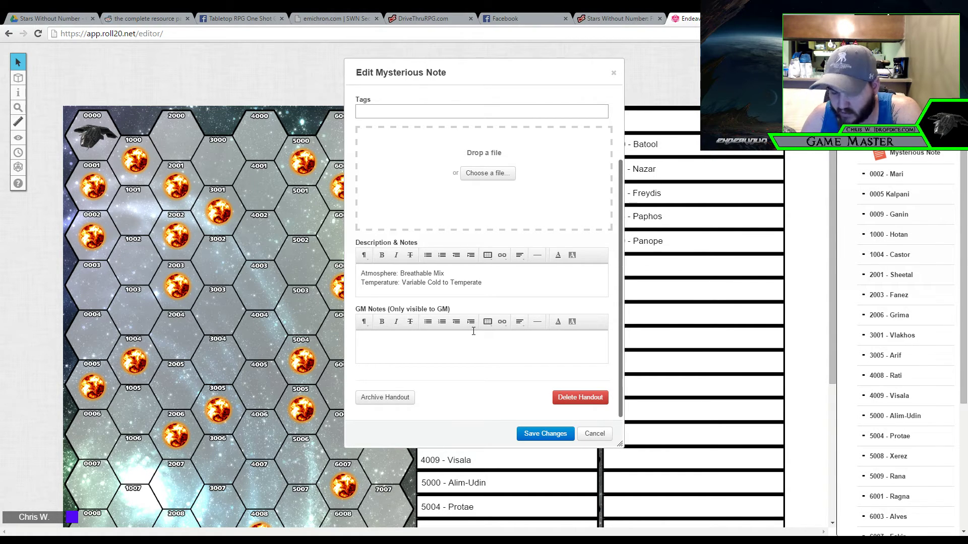
Add the line "Biosphere: Human-miscible Biosphere" below the temperature entry, followed by a new empty line
{"action": "key", "text": "Return"}
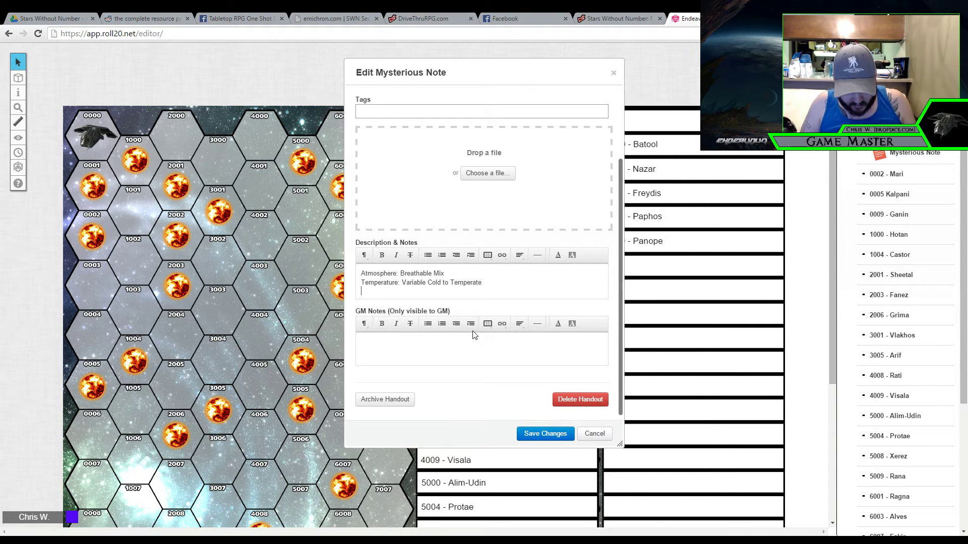
{"action": "type", "text": "Br"}
{"action": "type", "text": "ioSpher"}
{"action": "key", "text": "BackSpace"}
{"action": "key", "text": "BackSpace"}
{"action": "key", "text": "BackSpace"}
{"action": "key", "text": "BackSpace"}
{"action": "key", "text": "BackSpace"}
{"action": "type", "text": "sphere:"}
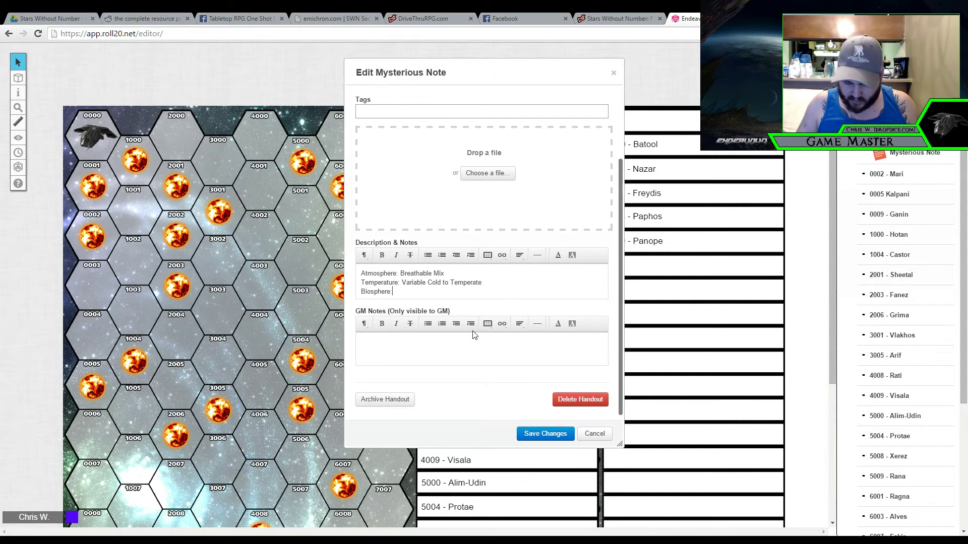
{"action": "type", "text": "Hum"}
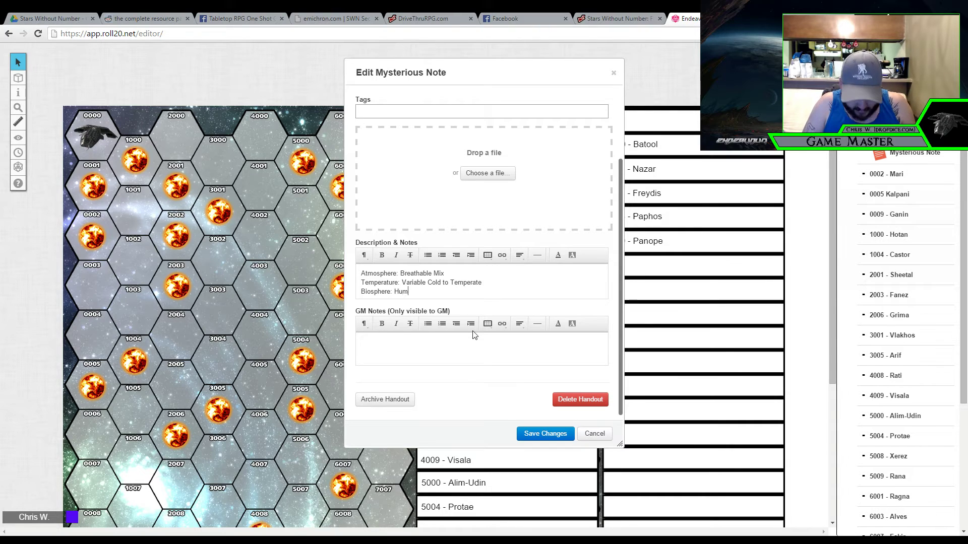
{"action": "type", "text": "an-misc"}
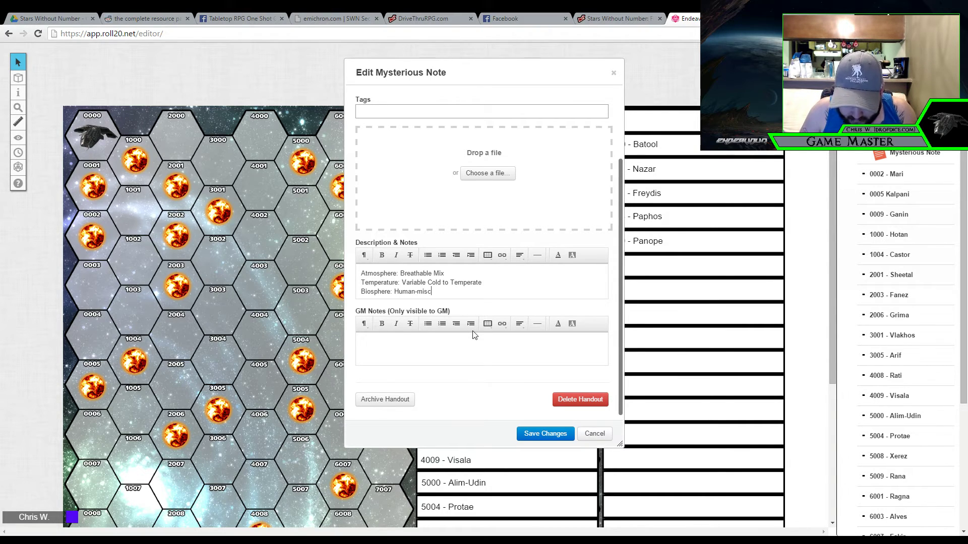
{"action": "type", "text": "ible"}
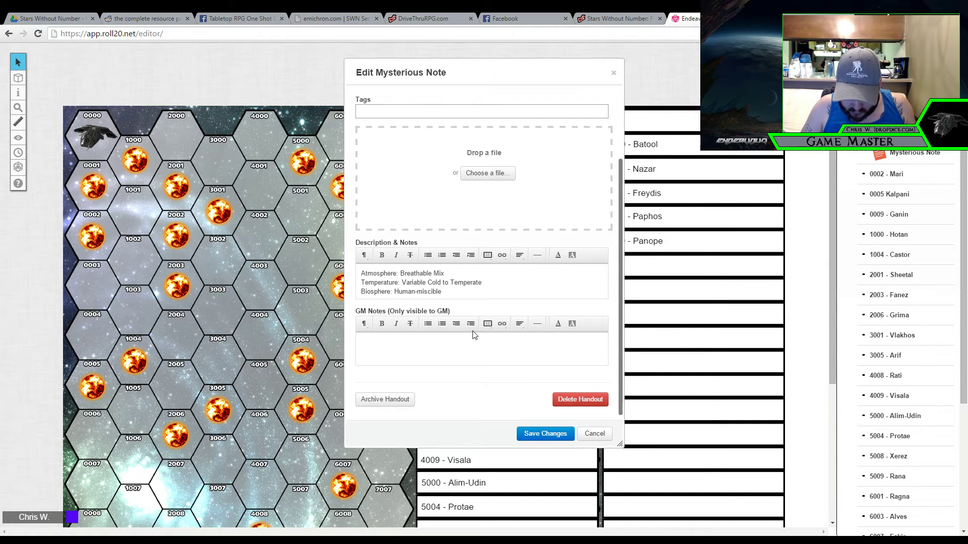
{"action": "type", "text": " Biosph"}
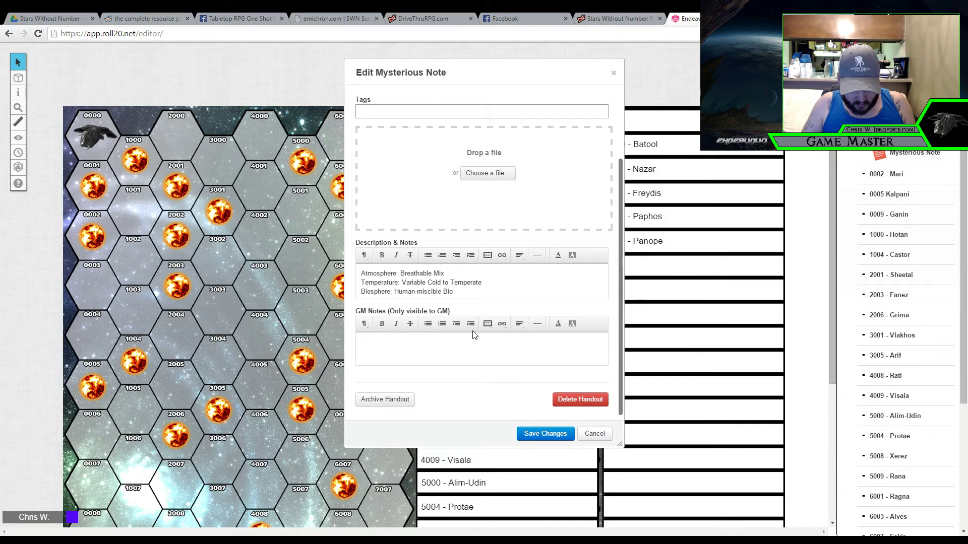
{"action": "type", "text": "ere"}
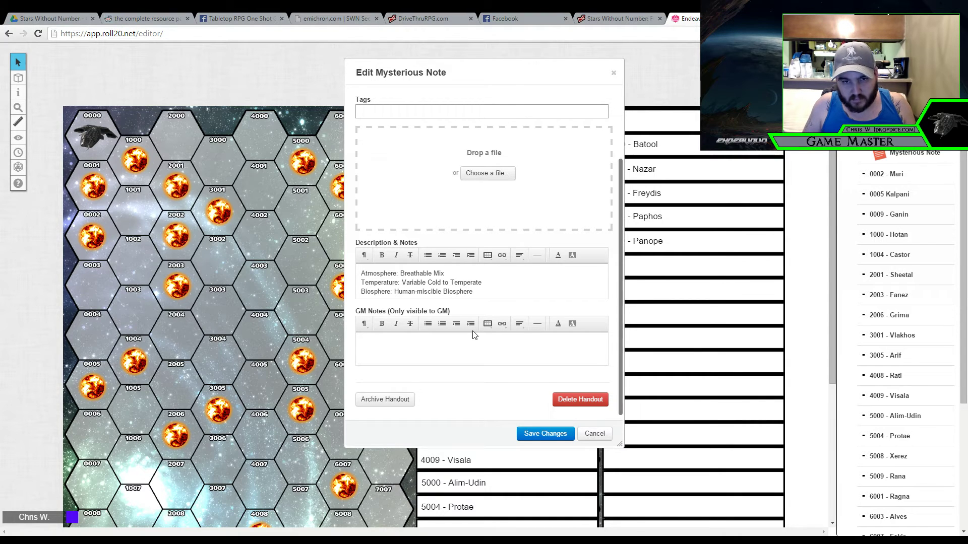
{"action": "key", "text": "Return"}
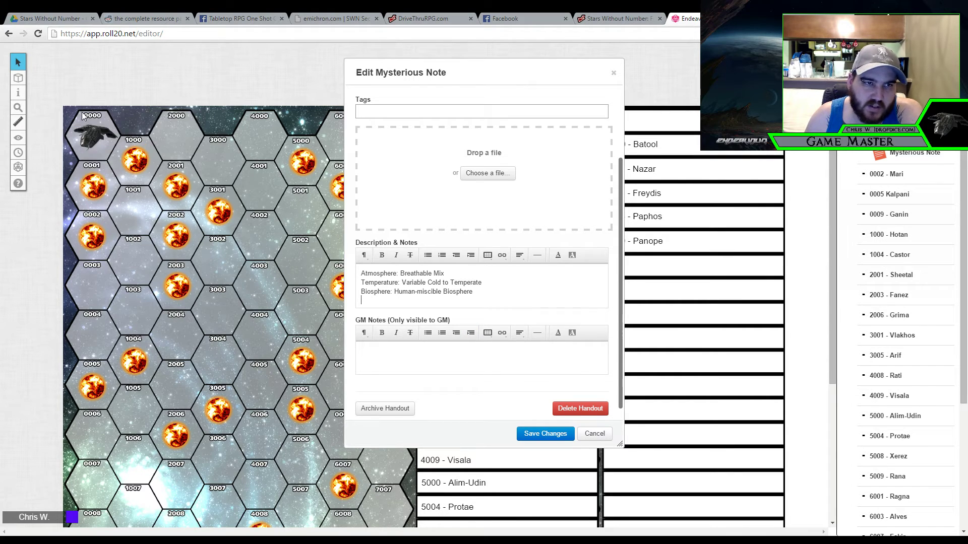
{"action": "left_click", "coordinate": [97, 141]}
{"action": "mouse_move", "coordinate": [96, 141]}
{"action": "left_mouse_down"}
{"action": "mouse_move", "coordinate": [133, 162]}
{"action": "mouse_move", "coordinate": [125, 204]}
{"action": "mouse_move", "coordinate": [94, 184]}
{"action": "mouse_move", "coordinate": [116, 211]}
{"action": "mouse_move", "coordinate": [94, 140]}
{"action": "left_mouse_up"}
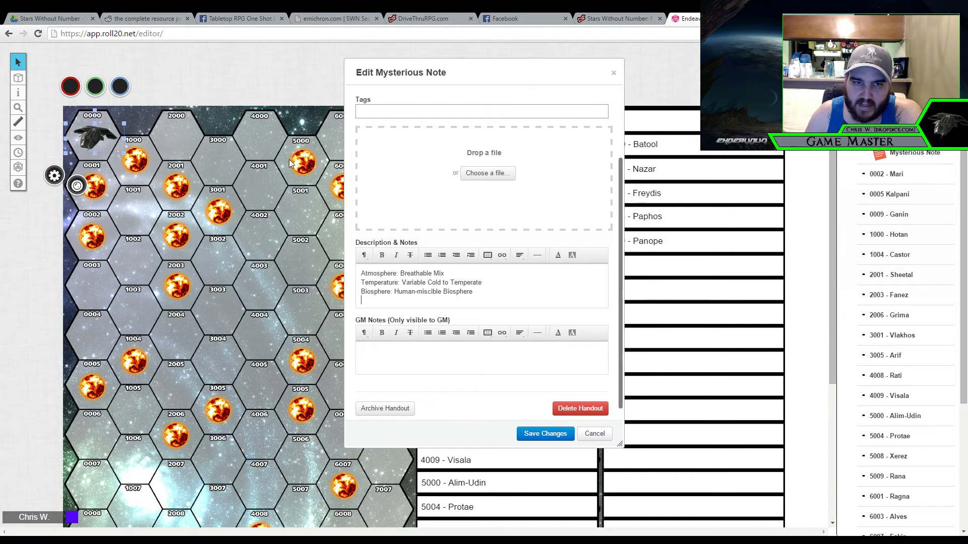
{"action": "left_click", "coordinate": [294, 176]}
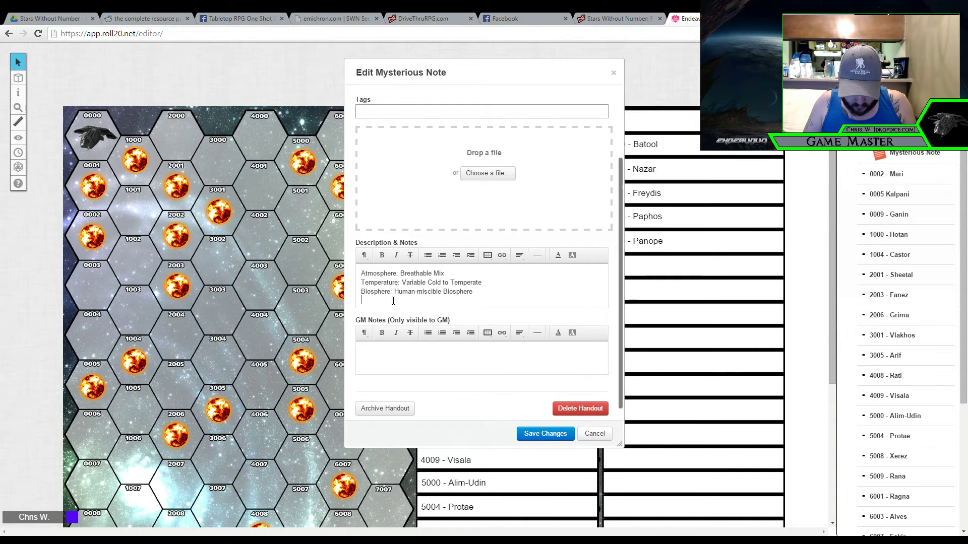
Add the line "Population: Hundreds of thousands of inhabitants" below the biosphere entry in Description & Notes
{"action": "type", "text": "Population: Hun"}
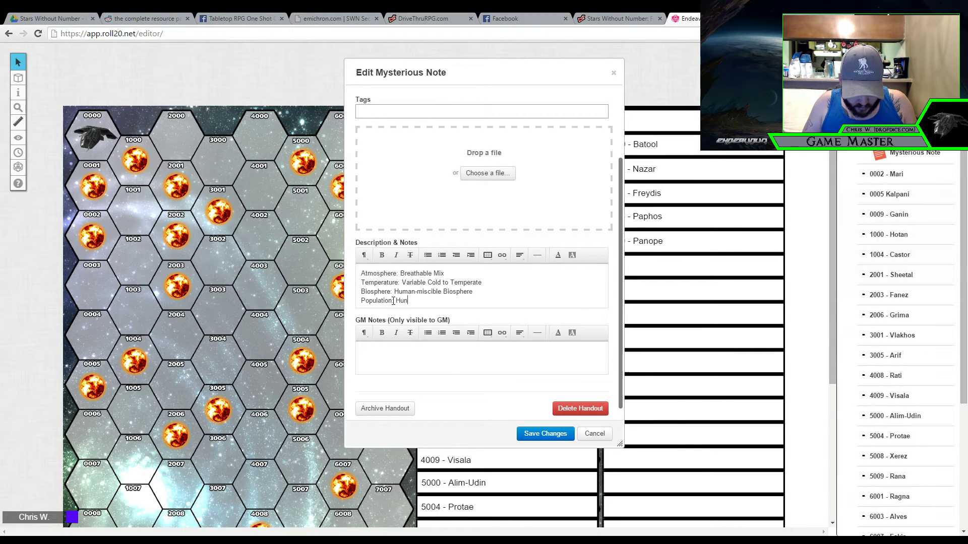
{"action": "type", "text": "dreds of thousda"}
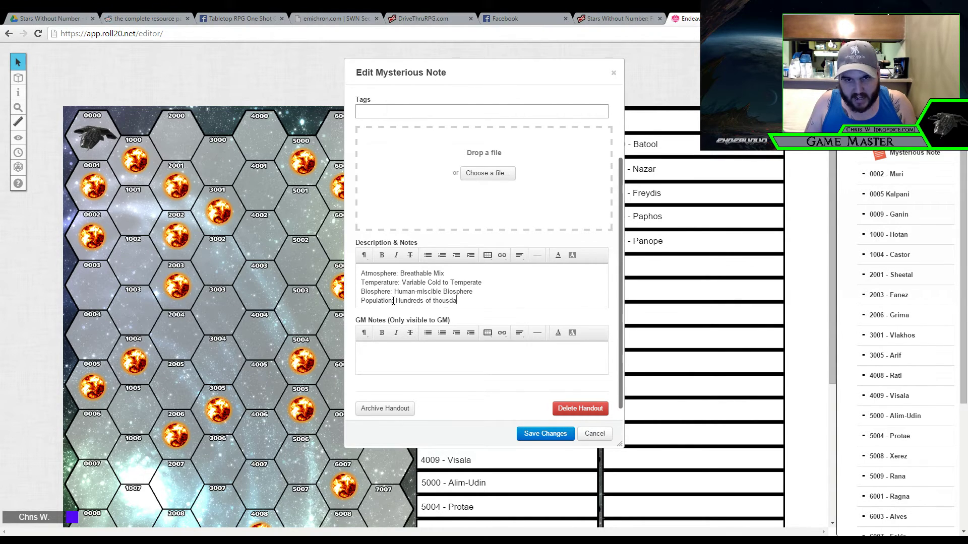
{"action": "key", "text": "BackSpace"}
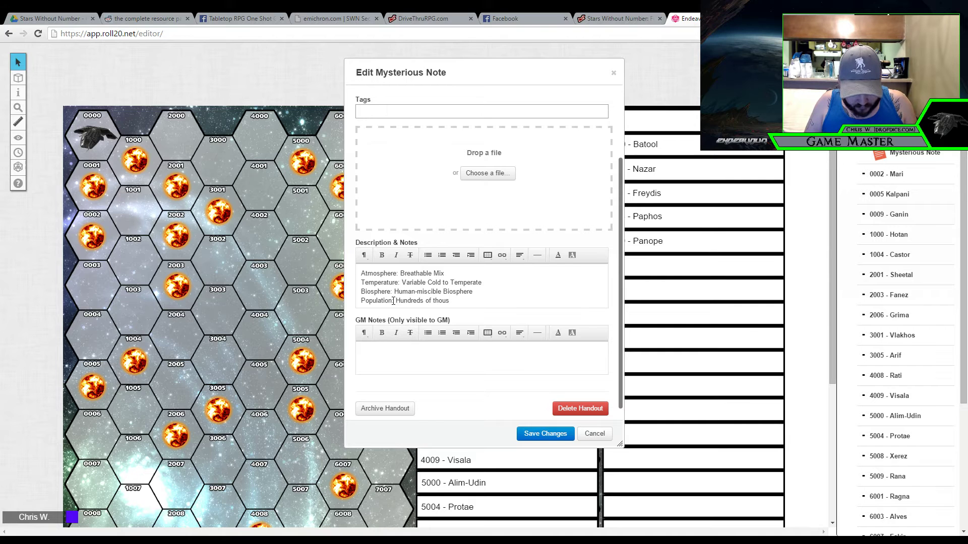
{"action": "type", "text": "and s"}
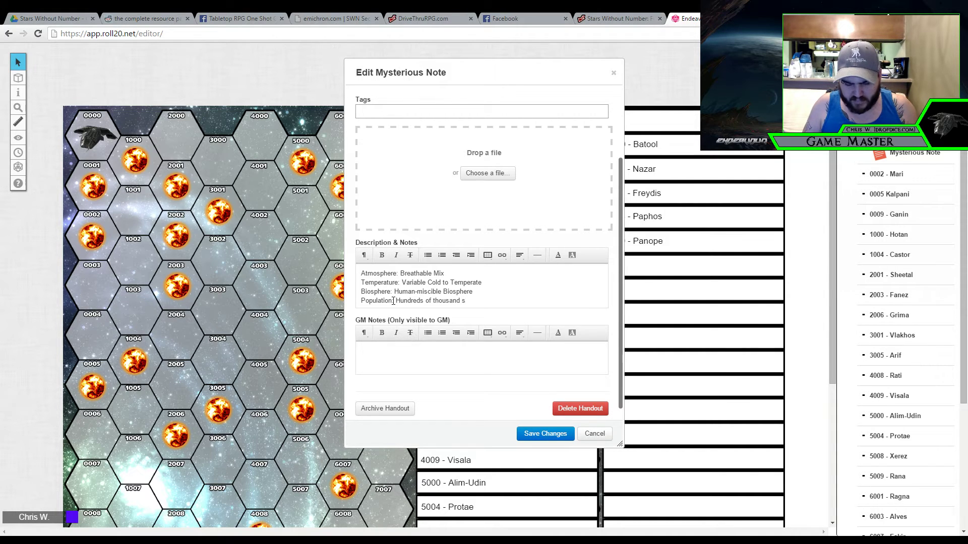
{"action": "key", "text": "BackSpace"}
{"action": "type", "text": "s"}
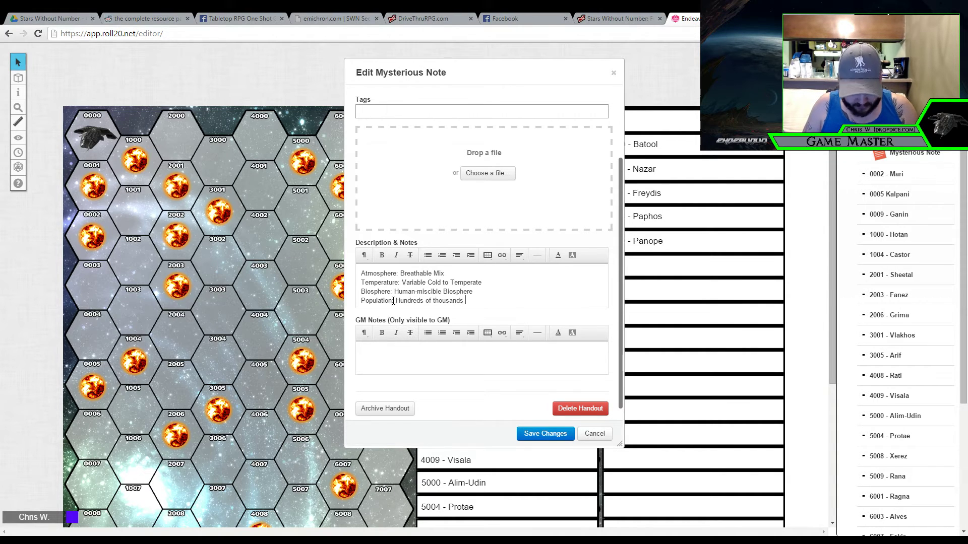
{"action": "type", "text": " of inhabit"}
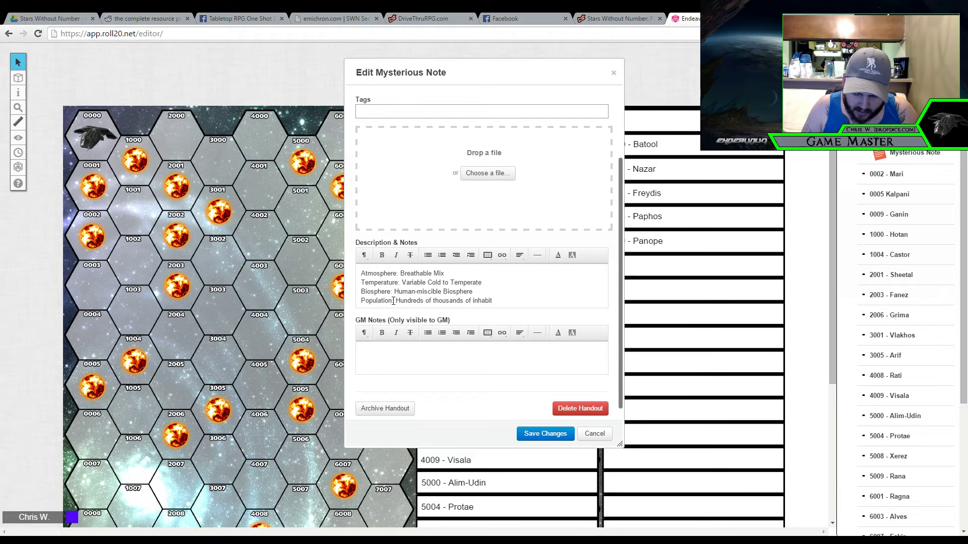
{"action": "type", "text": "ants"}
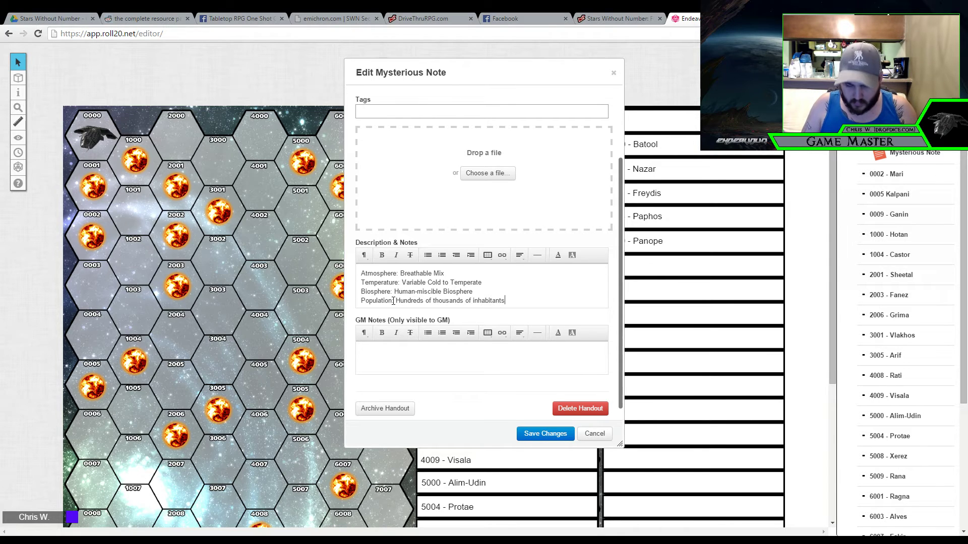
Add the line "Tech Level: 4" below the population entry in Description & Notes
{"action": "key", "text": "Return"}
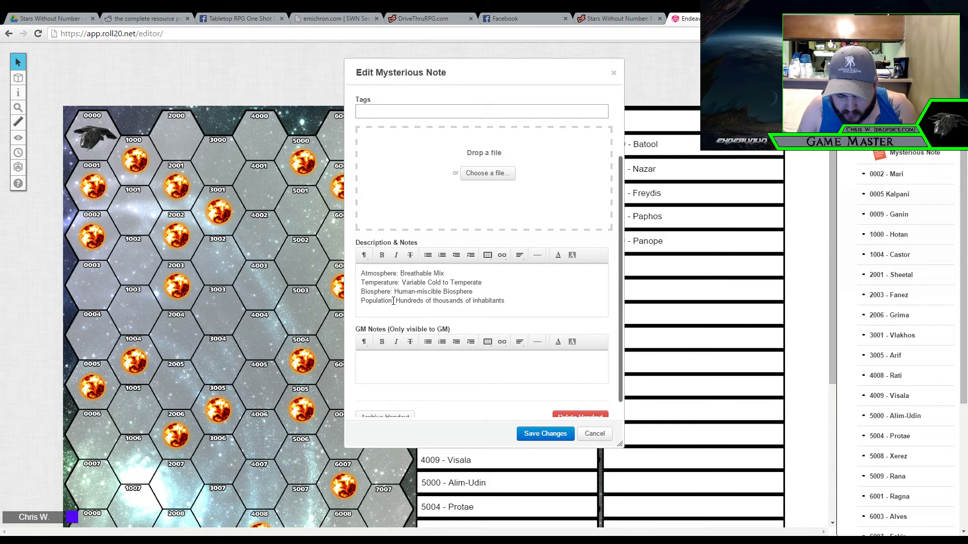
{"action": "type", "text": "T"}
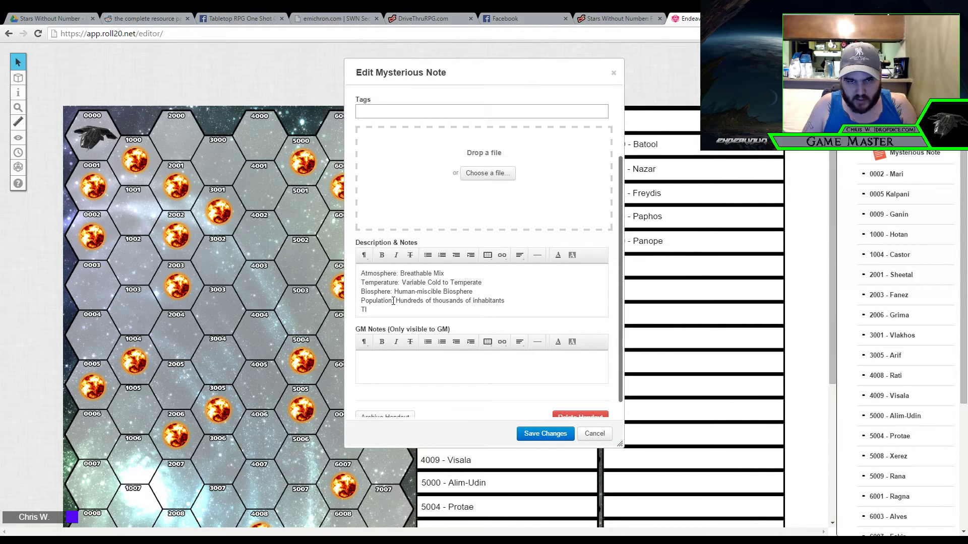
{"action": "type", "text": "ech"}
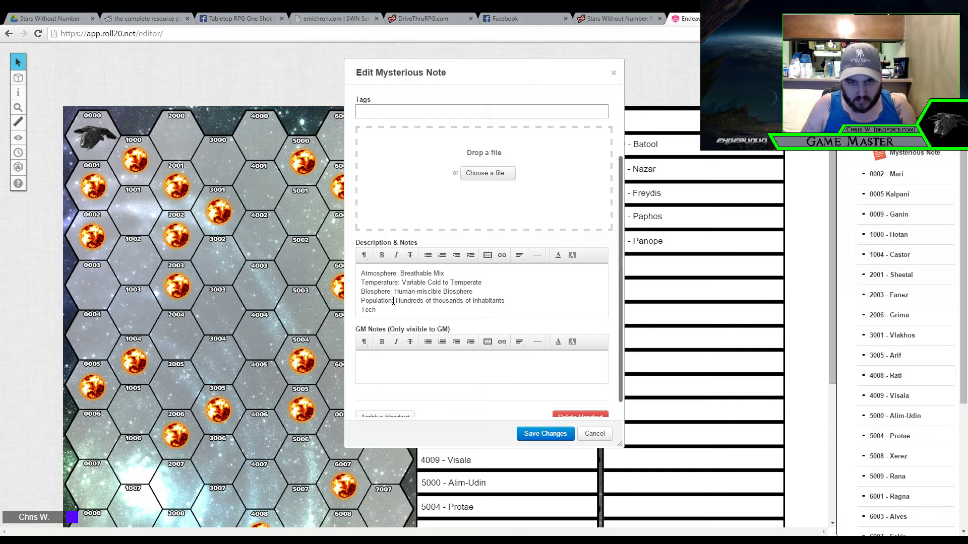
{"action": "type", "text": " Lev"}
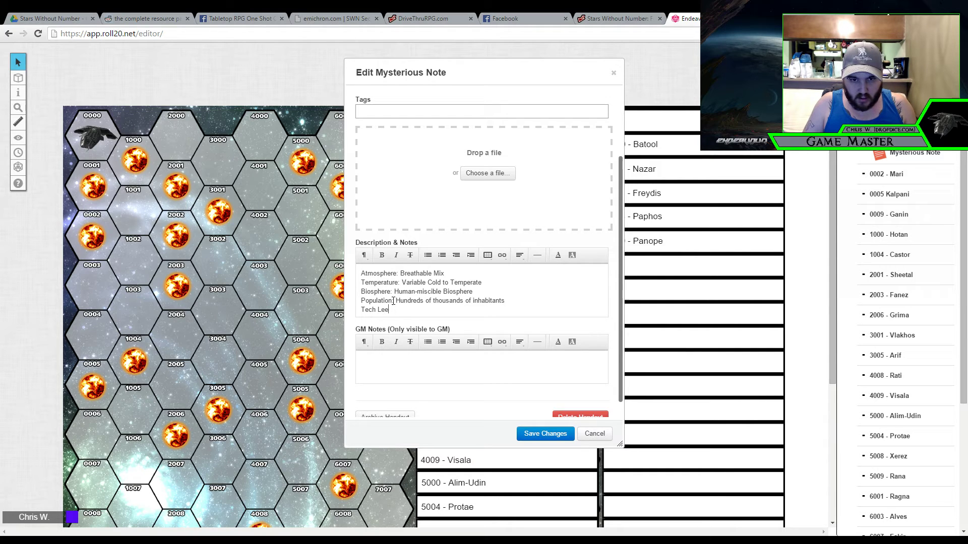
{"action": "type", "text": "el"}
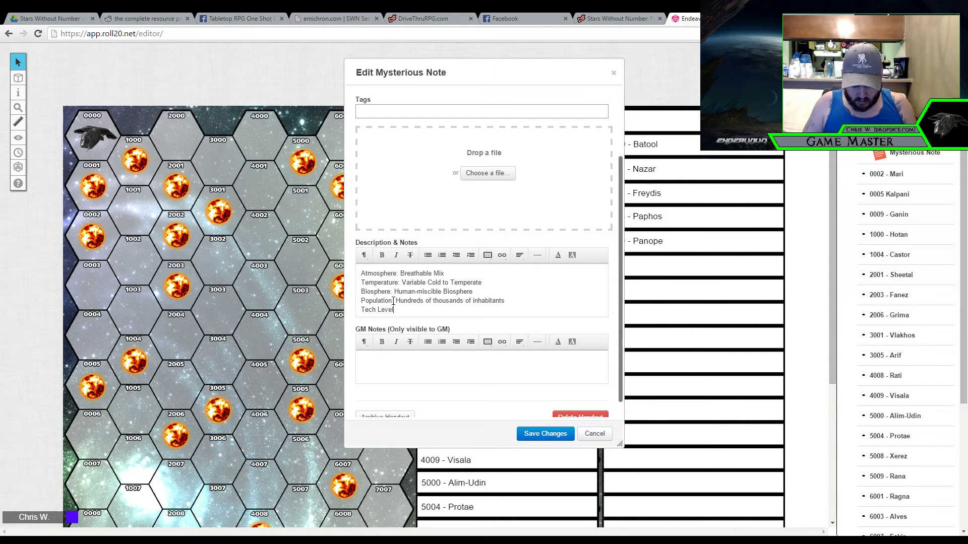
{"action": "type", "text": ": 4"}
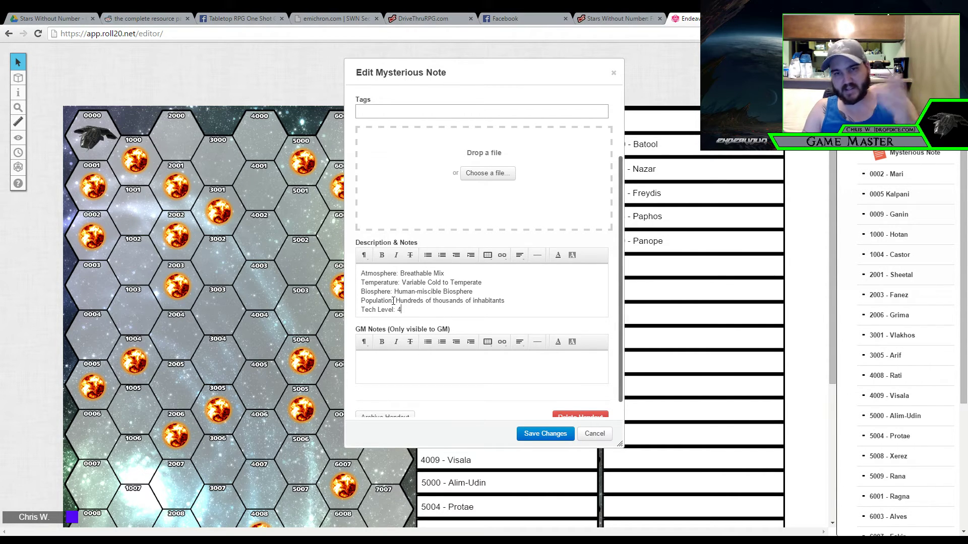
Add the line "World Tags: Freak Geology" below the tech level entry in Description & Notes
{"action": "key", "text": "Return"}
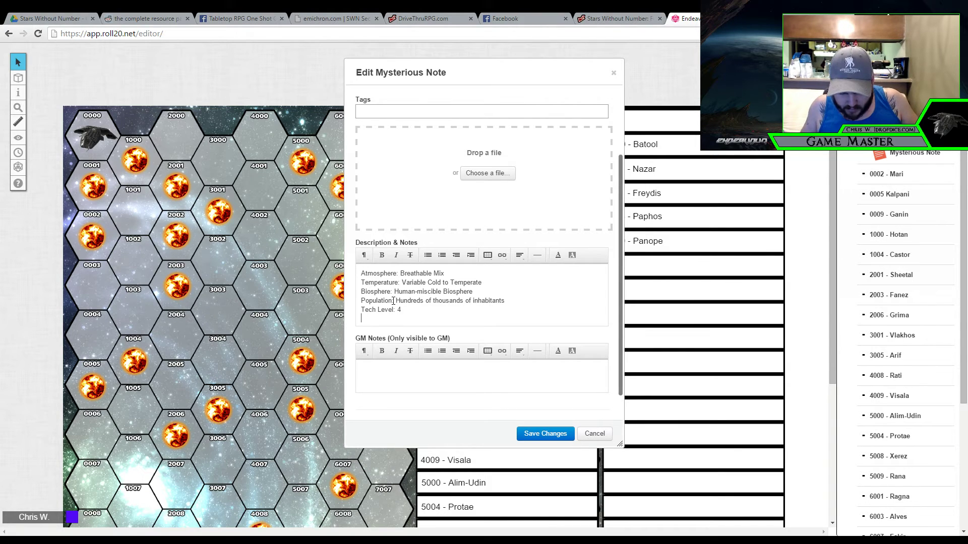
{"action": "type", "text": "Worl"}
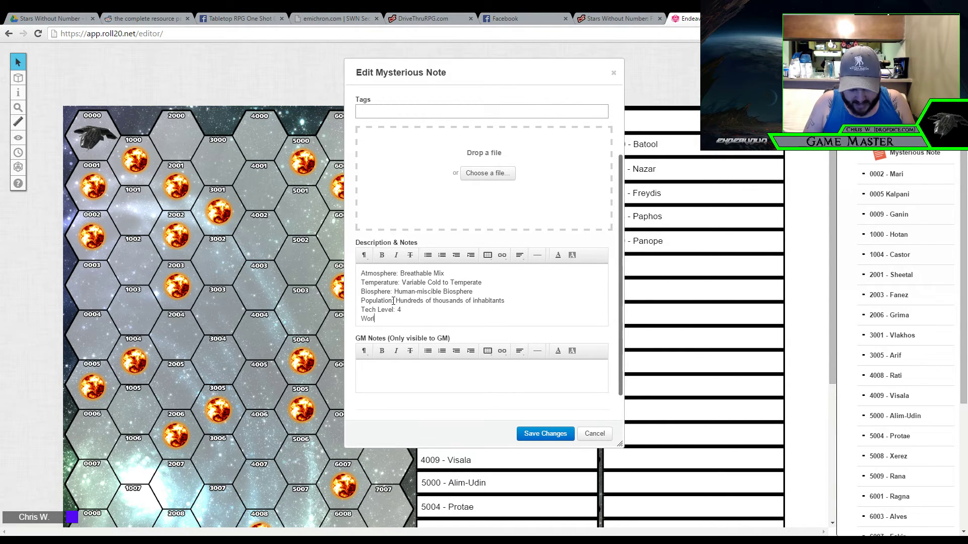
{"action": "type", "text": "d Tags"}
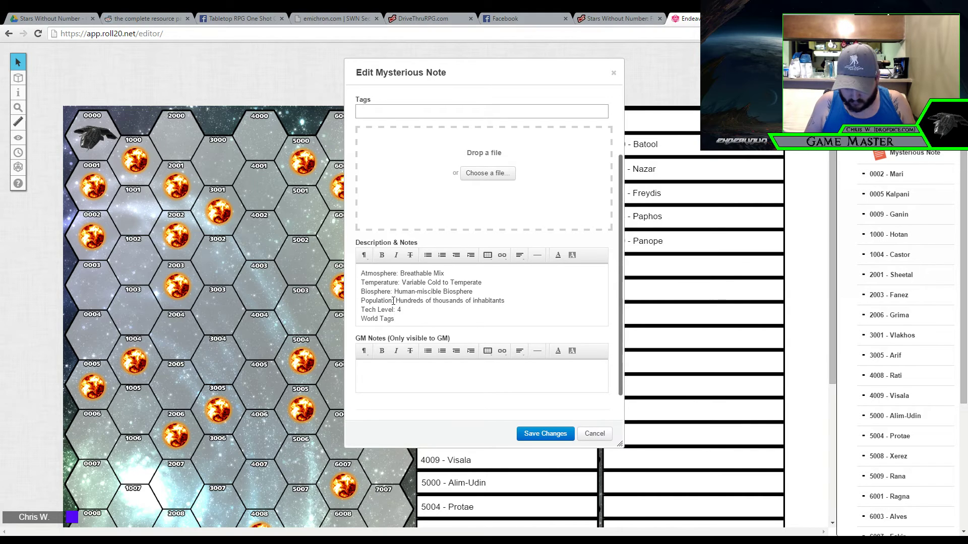
{"action": "type", "text": ":"}
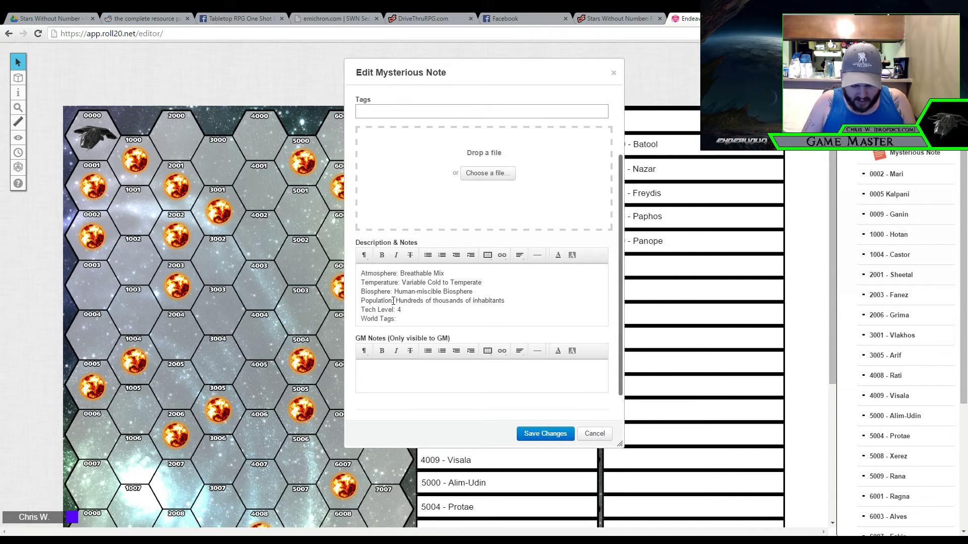
{"action": "type", "text": "Geo"}
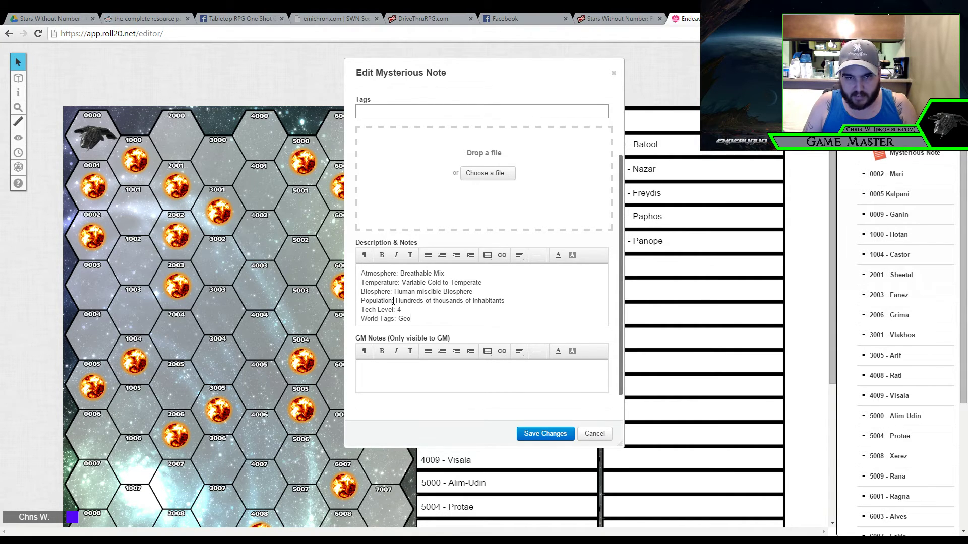
{"action": "key", "text": "BackSpace"}
{"action": "key", "text": "BackSpace"}
{"action": "key", "text": "BackSpace"}
{"action": "type", "text": "Frea"}
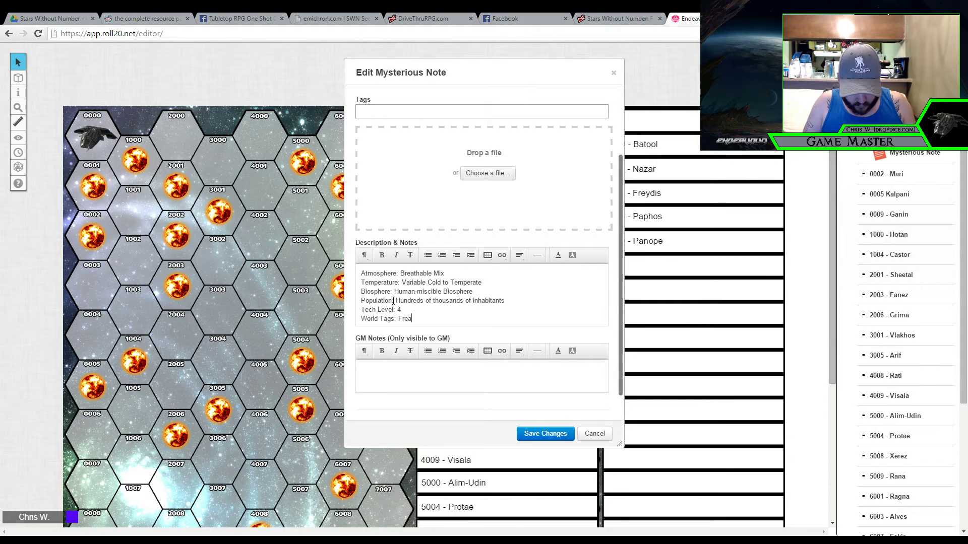
{"action": "type", "text": "k G"}
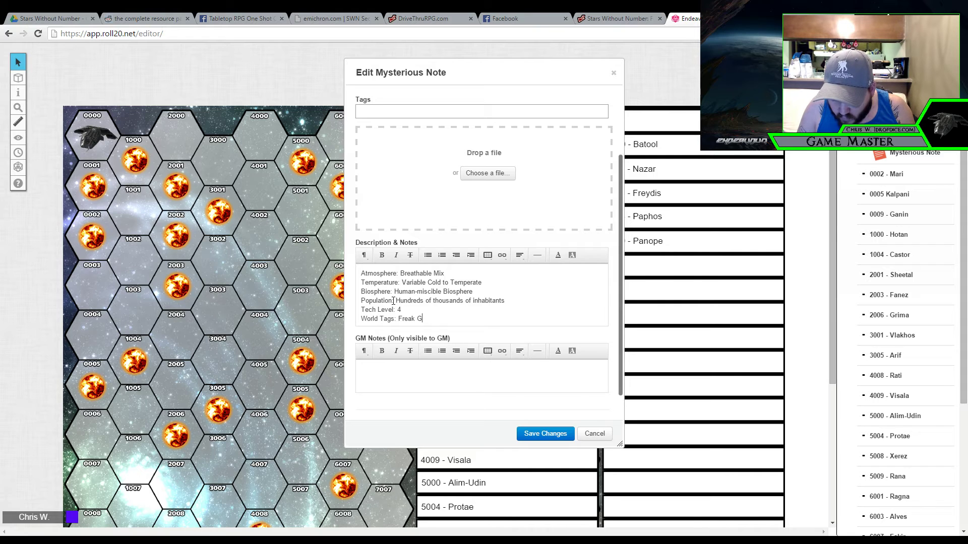
{"action": "type", "text": "eo"}
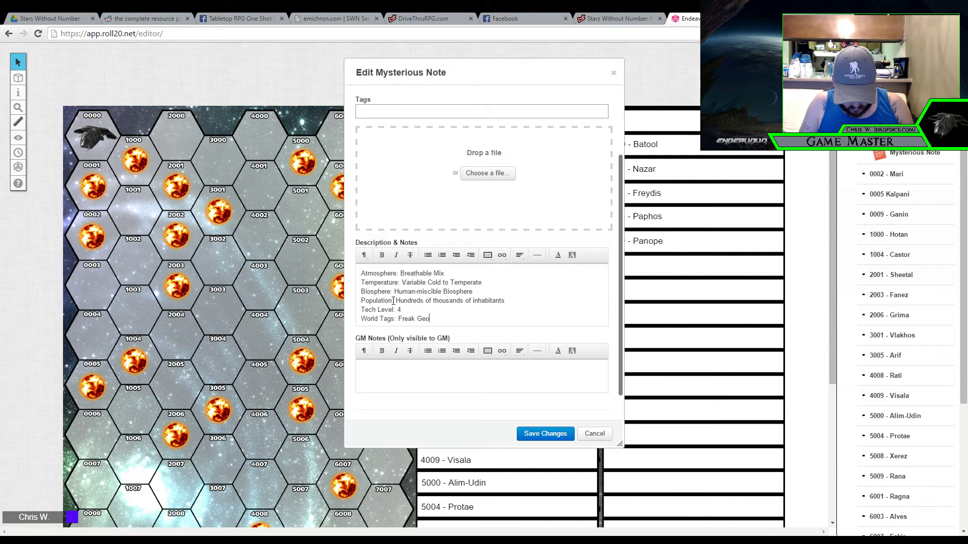
{"action": "type", "text": "logy"}
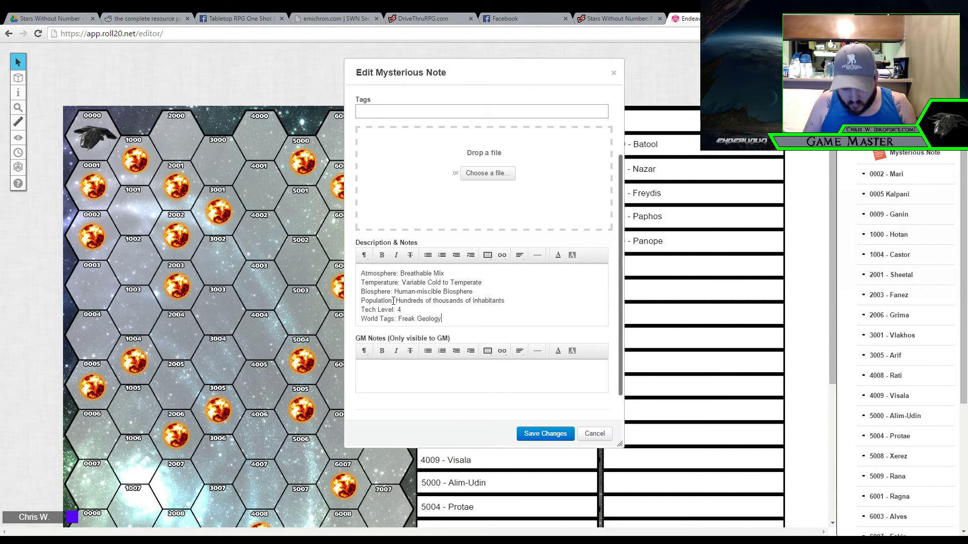
Append "Xenophobes" as the second, comma-separated world tag and start new empty lines below it
{"action": "type", "text": ","}
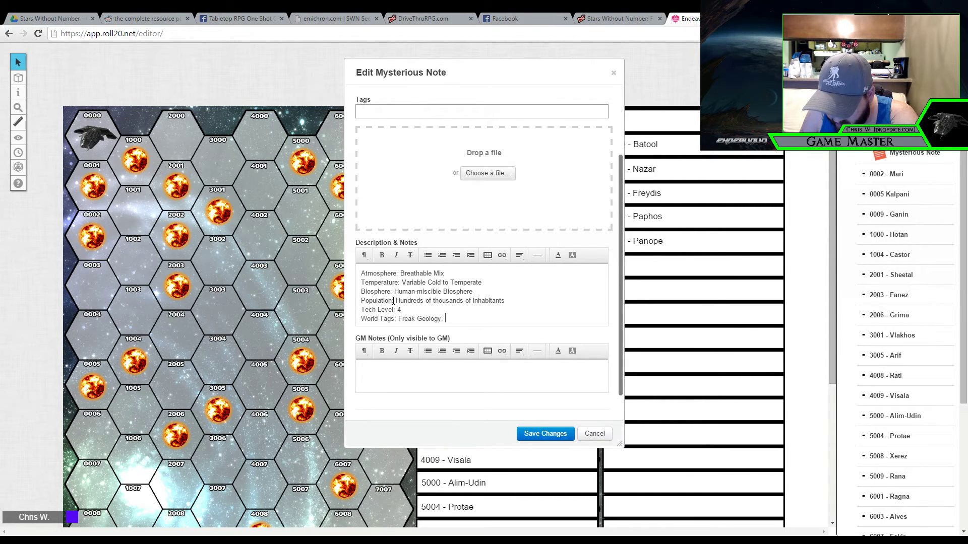
{"action": "type", "text": "Xenophobes"}
{"action": "key", "text": "BackSpace"}
{"action": "key", "text": "BackSpace"}
{"action": "key", "text": "BackSpace"}
{"action": "type", "text": "bes"}
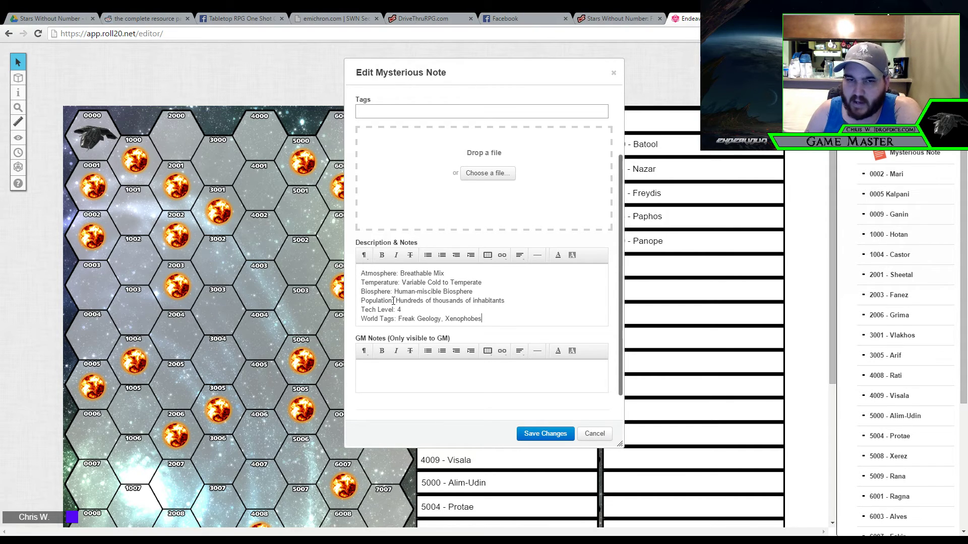
{"action": "key", "text": "Return"}
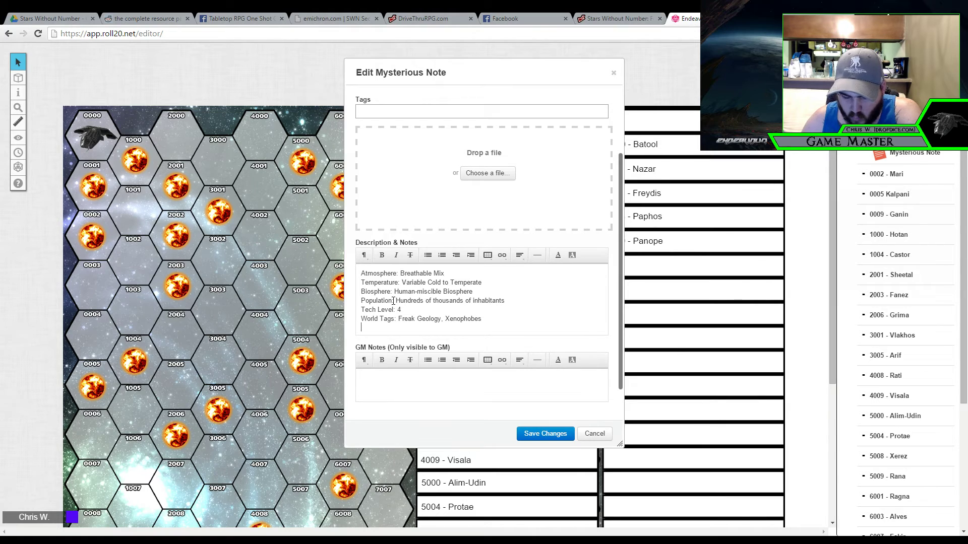
{"action": "key", "text": "Return"}
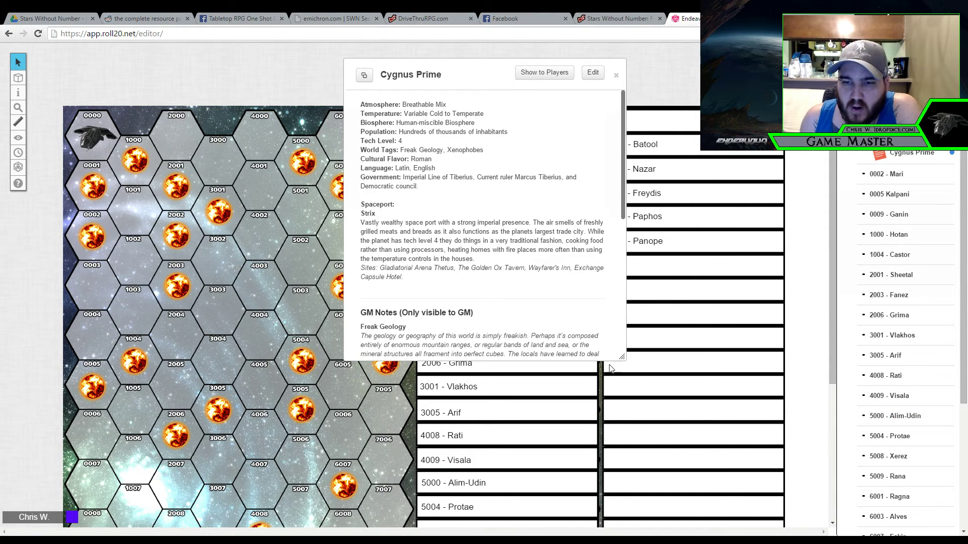
Enlarge the Cygnus Prime handout window, move it over the map, and skim its description and GM notes
{"action": "left_click_drag", "start_coordinate": [622, 357], "coordinate": [773, 416]}
{"action": "left_click_drag", "start_coordinate": [538, 75], "coordinate": [429, 66]}
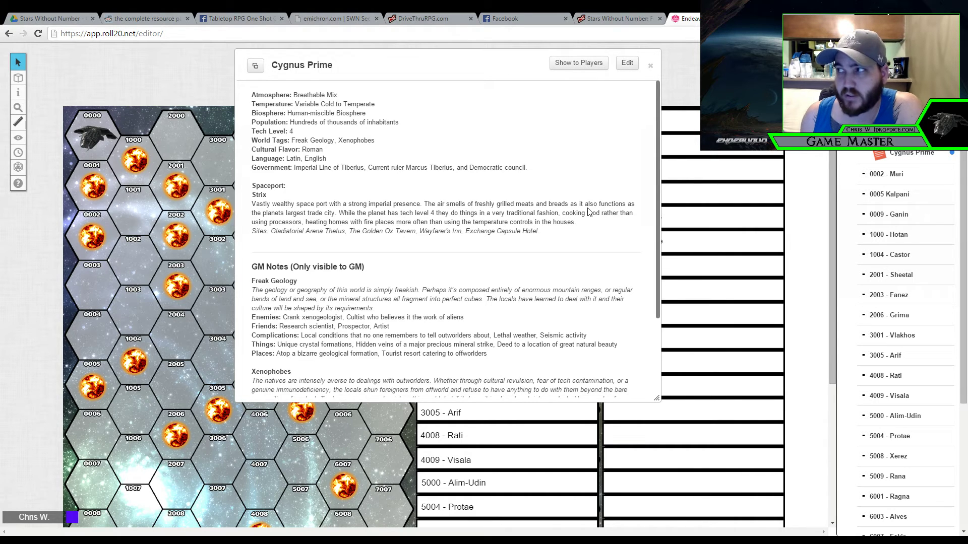
{"action": "scroll", "coordinate": [444, 282], "scroll_direction": "down", "scroll_amount": 2}
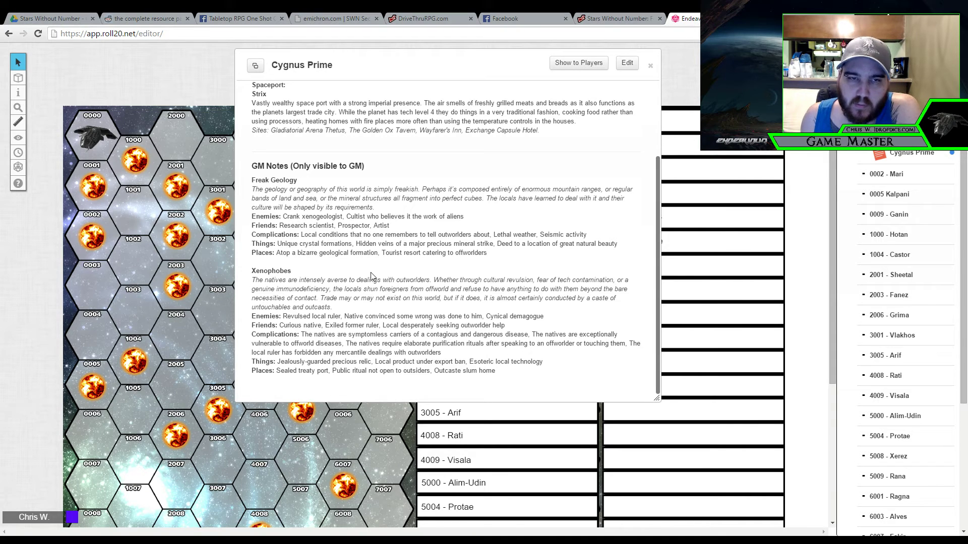
{"action": "scroll", "coordinate": [372, 277], "scroll_direction": "up", "scroll_amount": 2}
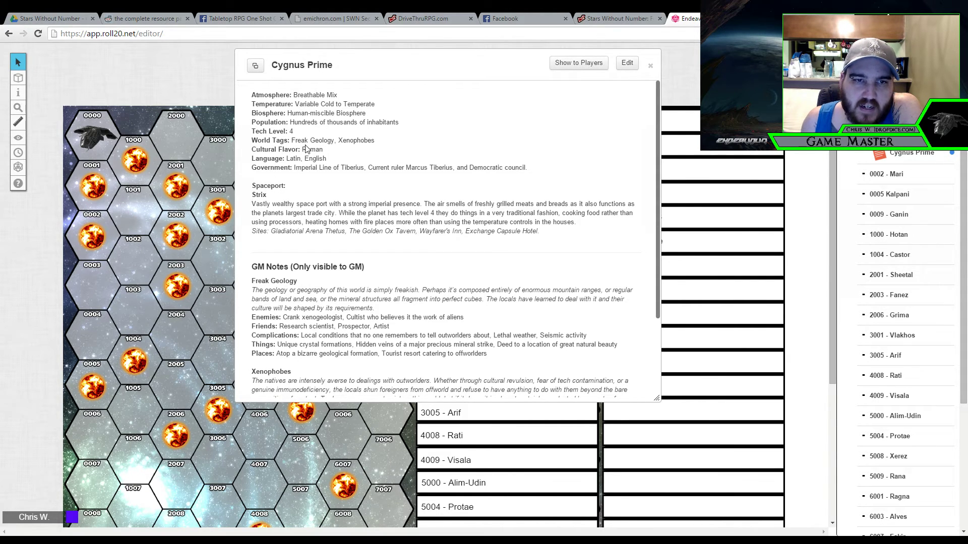
Review the cultural flavor, language and government entries in the Cygnus Prime handout
{"action": "left_click_drag", "start_coordinate": [299, 150], "coordinate": [323, 149]}
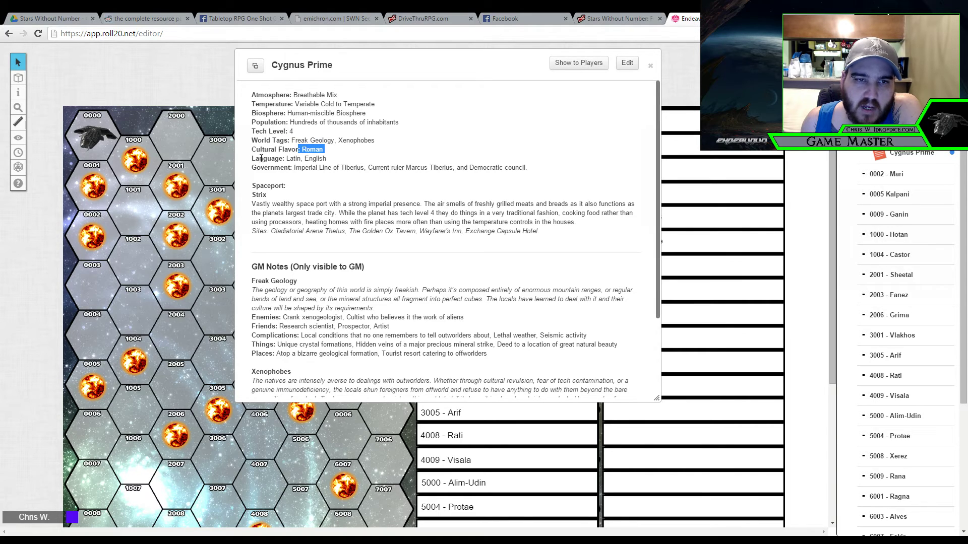
{"action": "left_click_drag", "start_coordinate": [259, 158], "coordinate": [326, 159]}
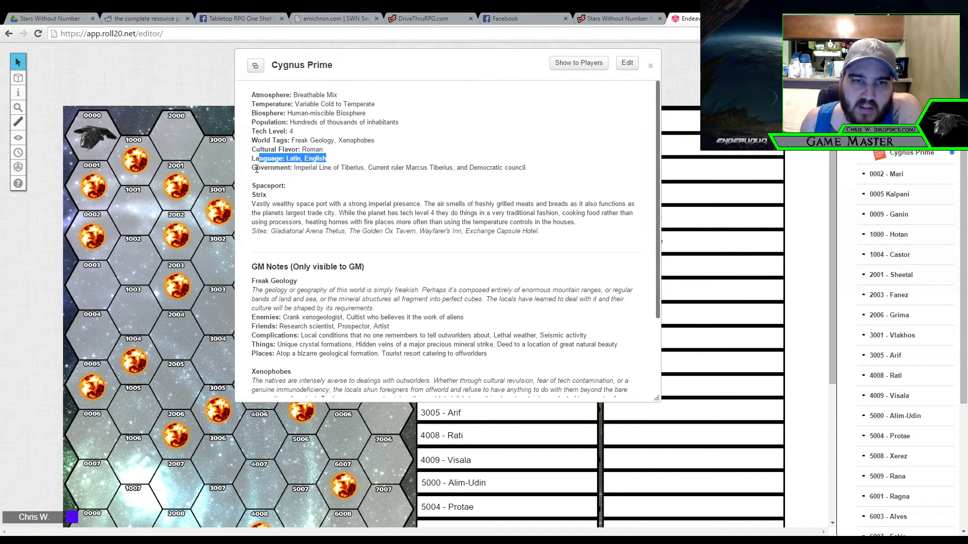
{"action": "left_click_drag", "start_coordinate": [256, 168], "coordinate": [429, 167]}
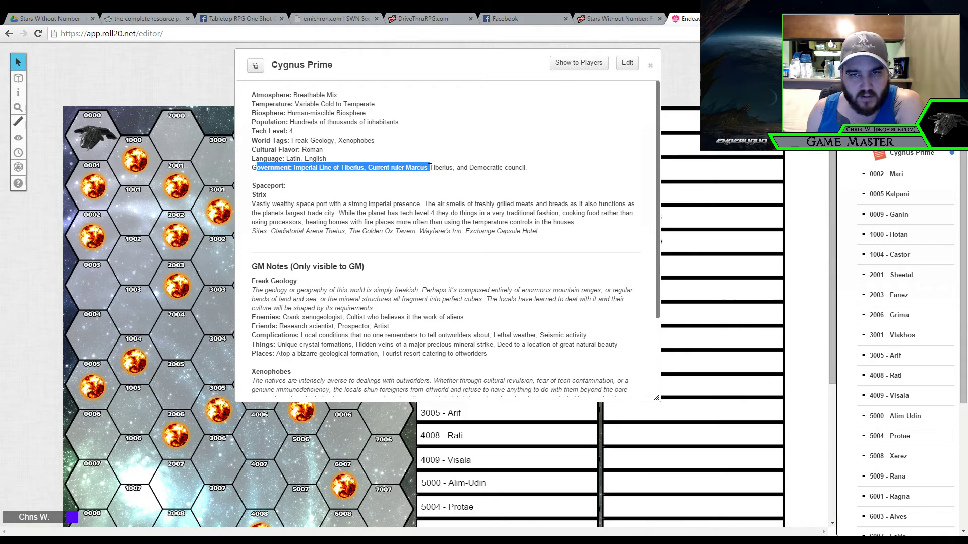
{"action": "left_click", "coordinate": [318, 207]}
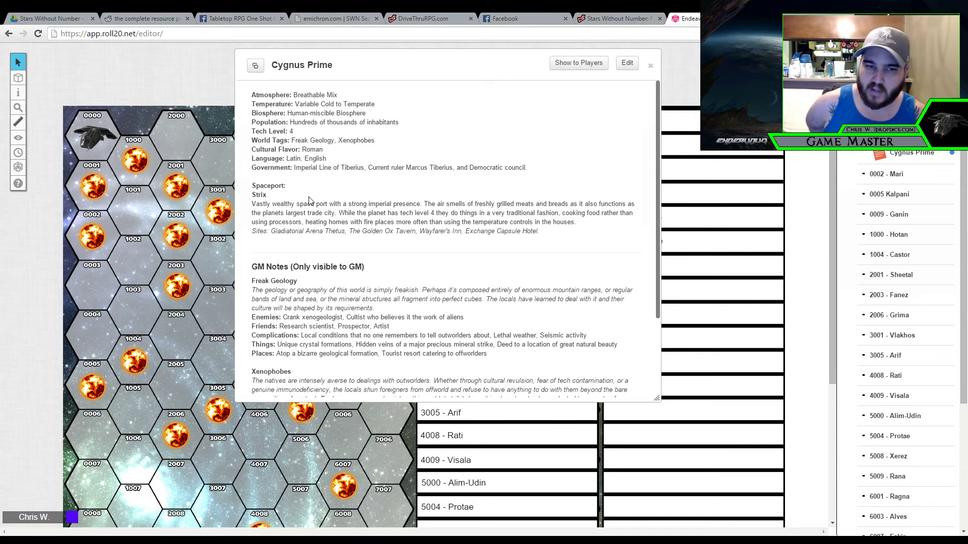
{"action": "scroll", "coordinate": [309, 200], "scroll_direction": "down", "scroll_amount": 2}
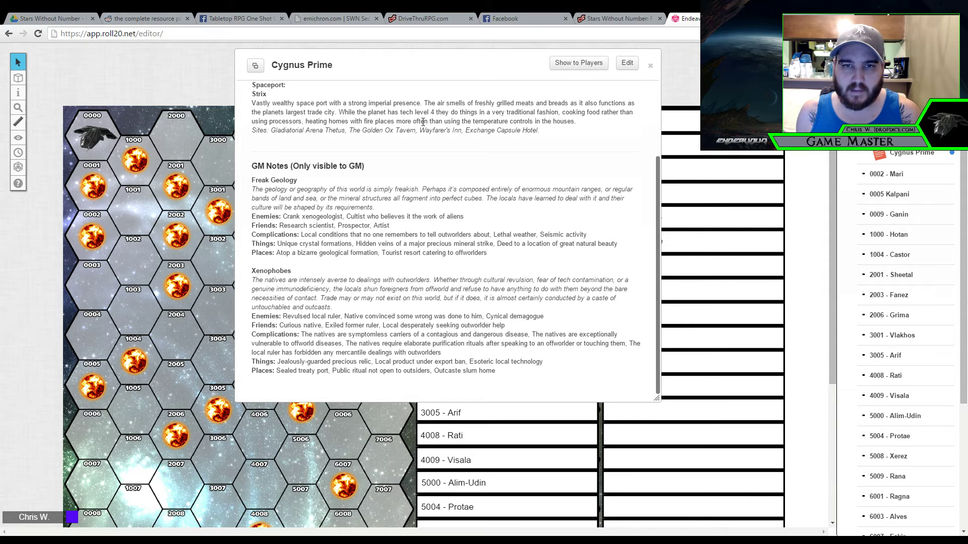
{"action": "scroll", "coordinate": [413, 118], "scroll_direction": "up", "scroll_amount": 2}
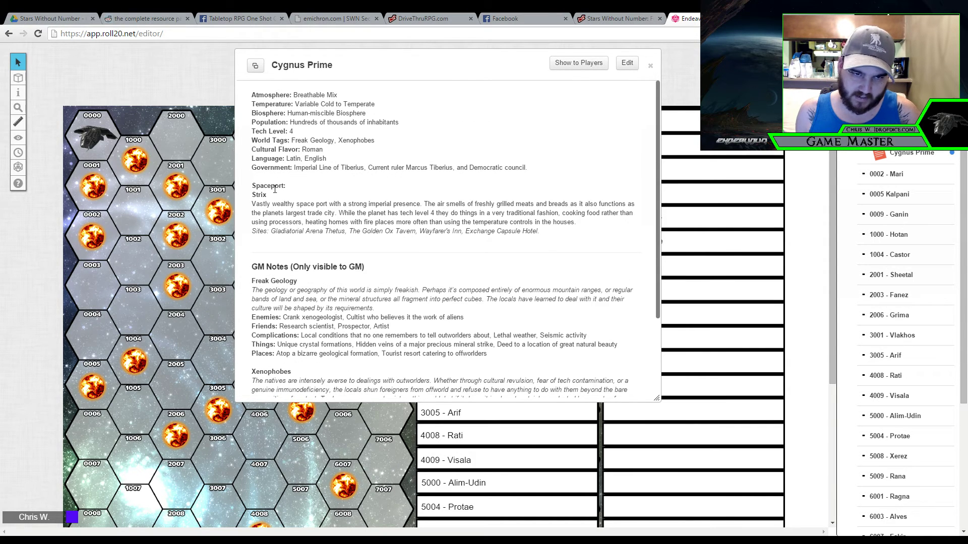
Examine the Xenophobes friends and complications in the GM notes, the Strix spaceport description, and the journal's list of star folders
{"action": "scroll", "coordinate": [275, 189], "scroll_direction": "down", "scroll_amount": 2}
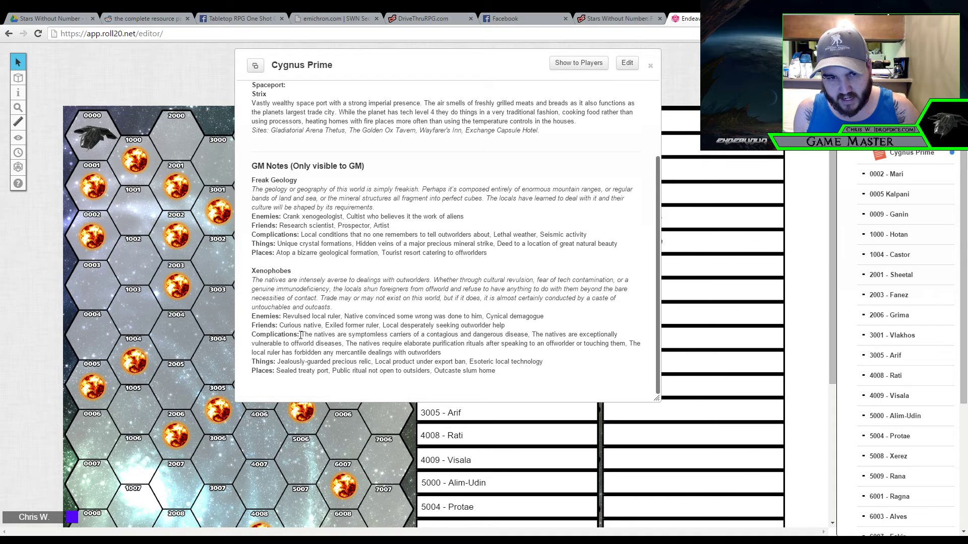
{"action": "left_click_drag", "start_coordinate": [301, 335], "coordinate": [531, 334]}
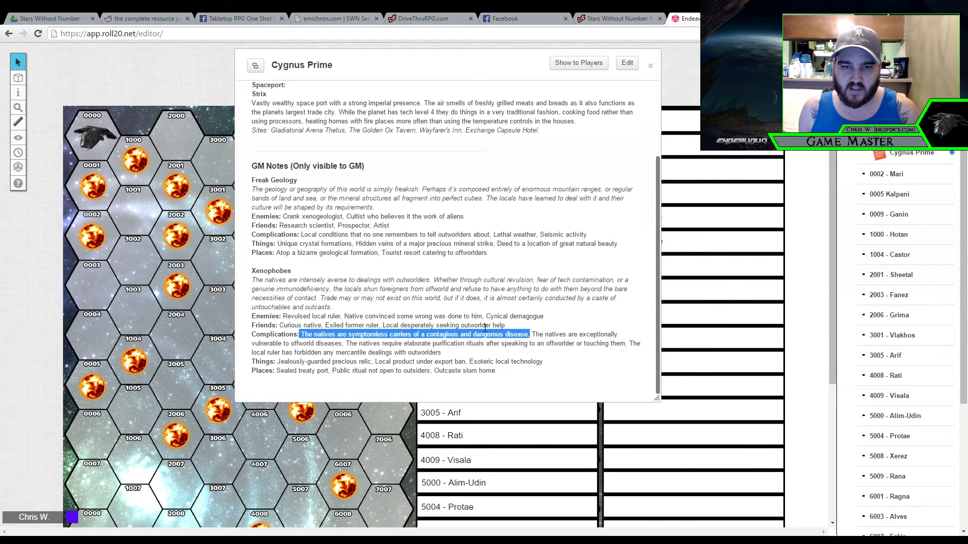
{"action": "left_click_drag", "start_coordinate": [505, 325], "coordinate": [386, 325]}
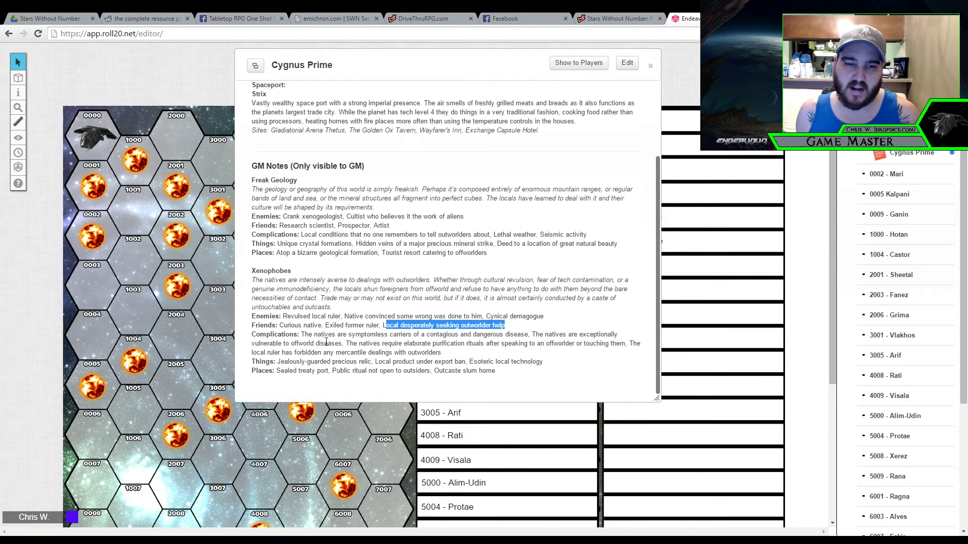
{"action": "left_click_drag", "start_coordinate": [427, 334], "coordinate": [442, 352]}
{"action": "left_click_drag", "start_coordinate": [554, 344], "coordinate": [532, 335]}
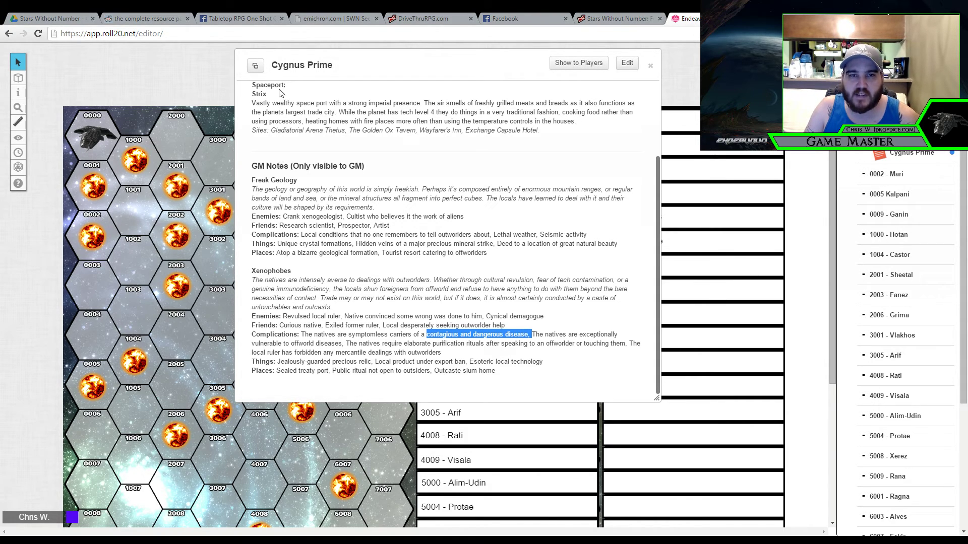
{"action": "left_click_drag", "start_coordinate": [252, 93], "coordinate": [538, 130]}
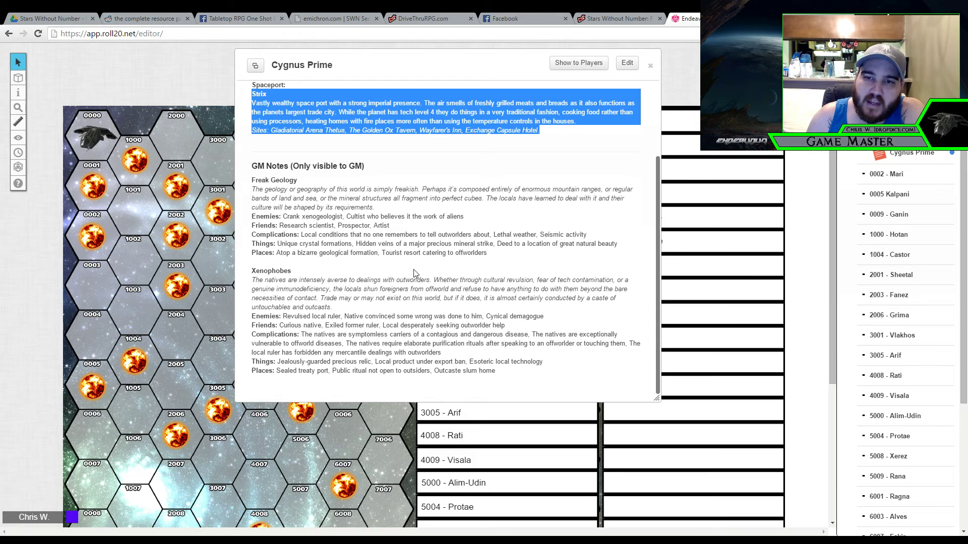
{"action": "scroll", "coordinate": [429, 276], "scroll_direction": "up", "scroll_amount": 2}
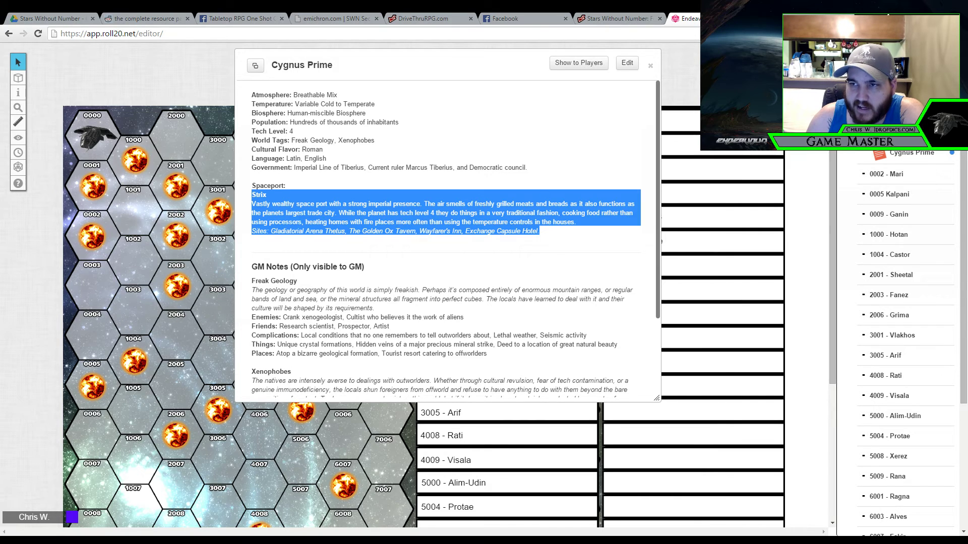
{"action": "scroll", "coordinate": [896, 305], "scroll_direction": "down", "scroll_amount": 4}
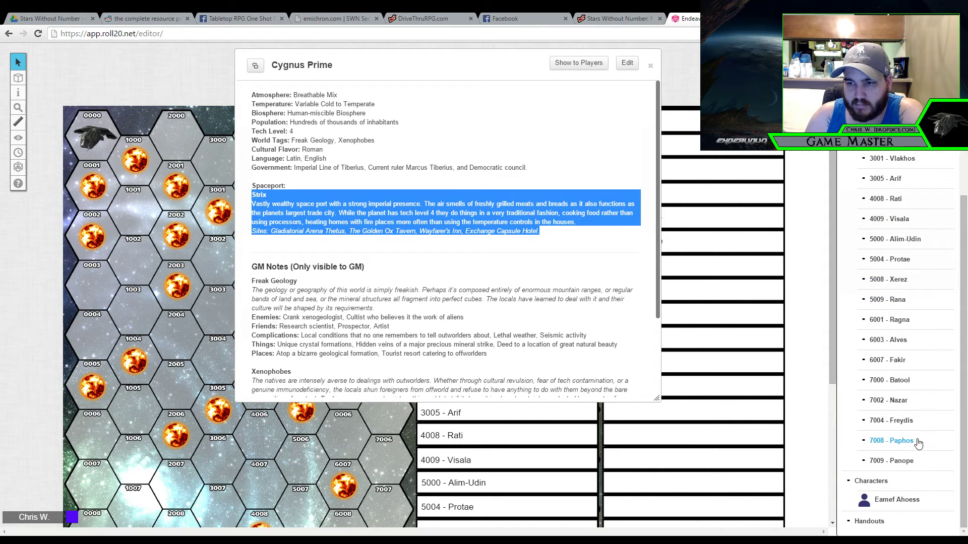
Skim the journal's star folders, close the Cygnus Prime handout, and bring the whole sector map and star list into view
{"action": "scroll", "coordinate": [907, 434], "scroll_direction": "up", "scroll_amount": 4}
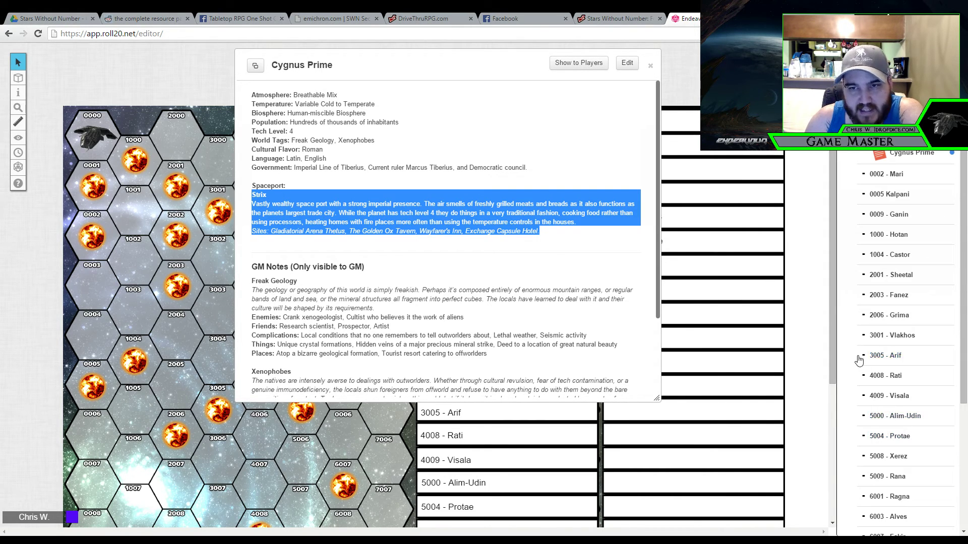
{"action": "scroll", "coordinate": [858, 360], "scroll_direction": "down", "scroll_amount": 4}
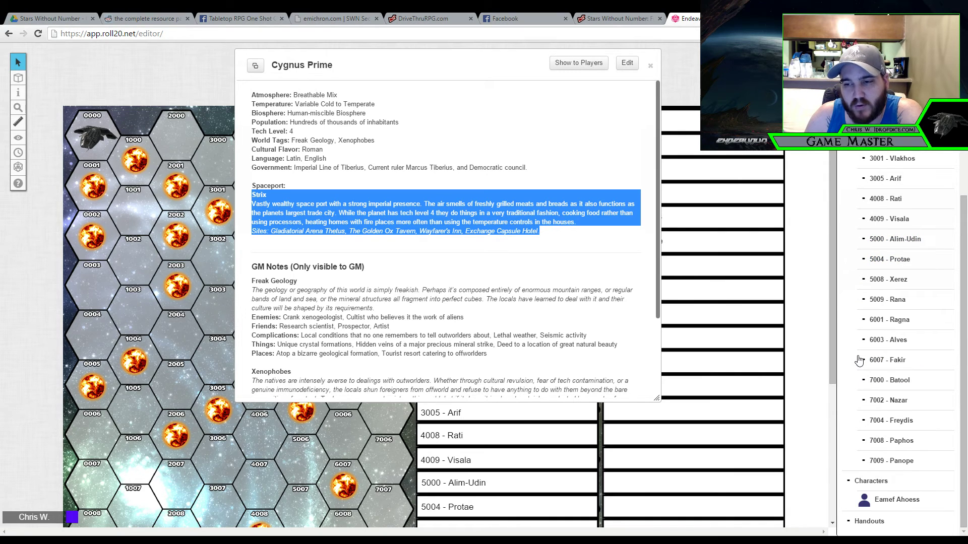
{"action": "left_click", "coordinate": [650, 66]}
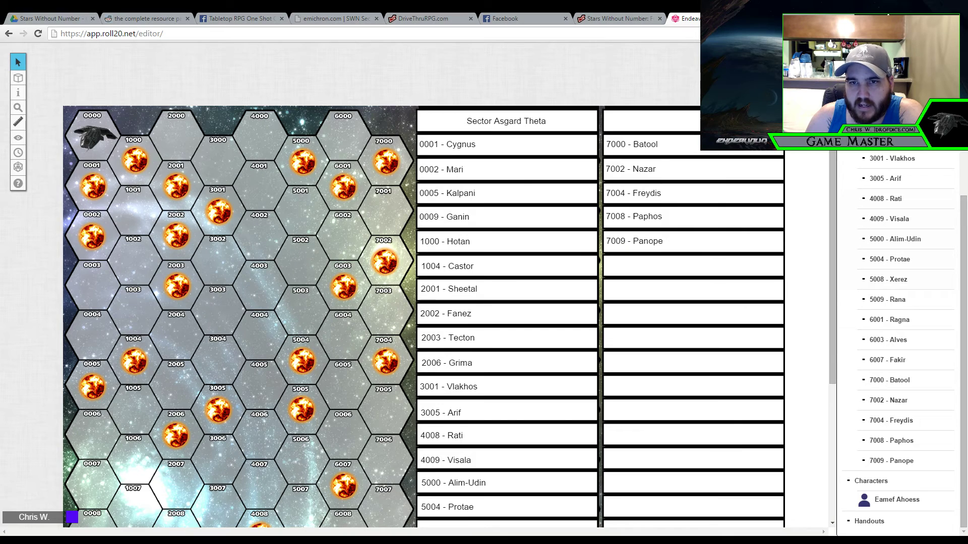
{"action": "scroll", "coordinate": [694, 79], "scroll_direction": "down", "scroll_amount": 2}
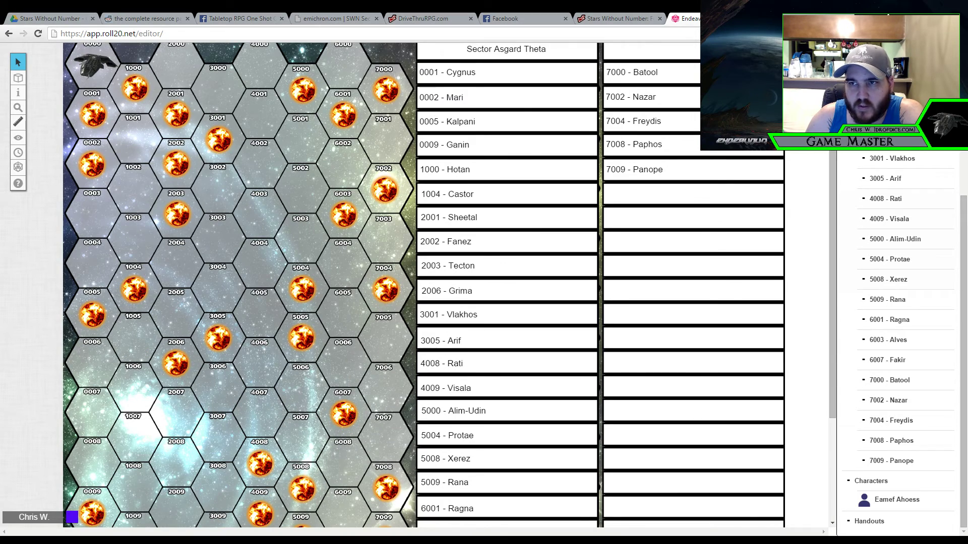
{"action": "scroll", "coordinate": [446, 284], "scroll_direction": "down", "scroll_amount": 3, "text": "ctrl"}
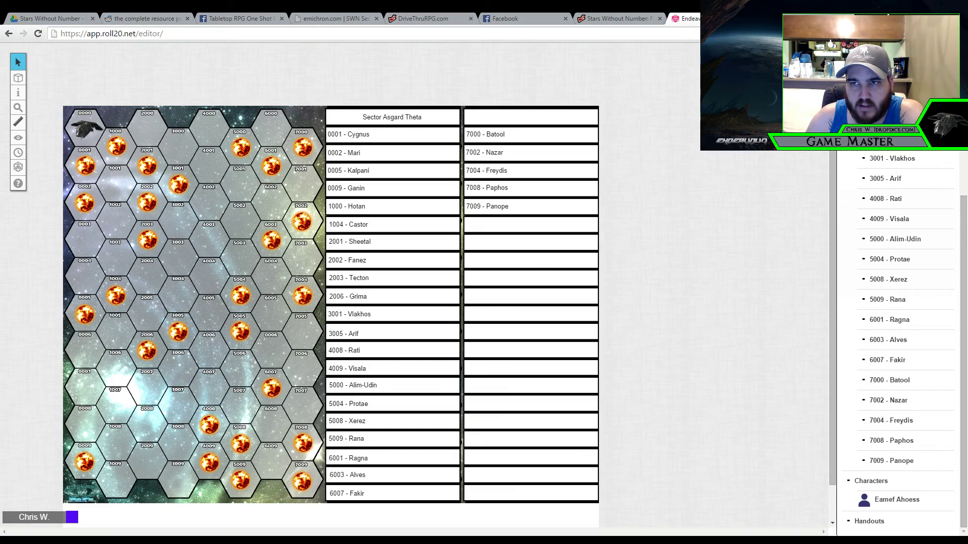
Rename the page "The Universe" to "Sector Asgard Theta"
{"action": "left_click", "coordinate": [358, 47]}
{"action": "left_click", "coordinate": [375, 103]}
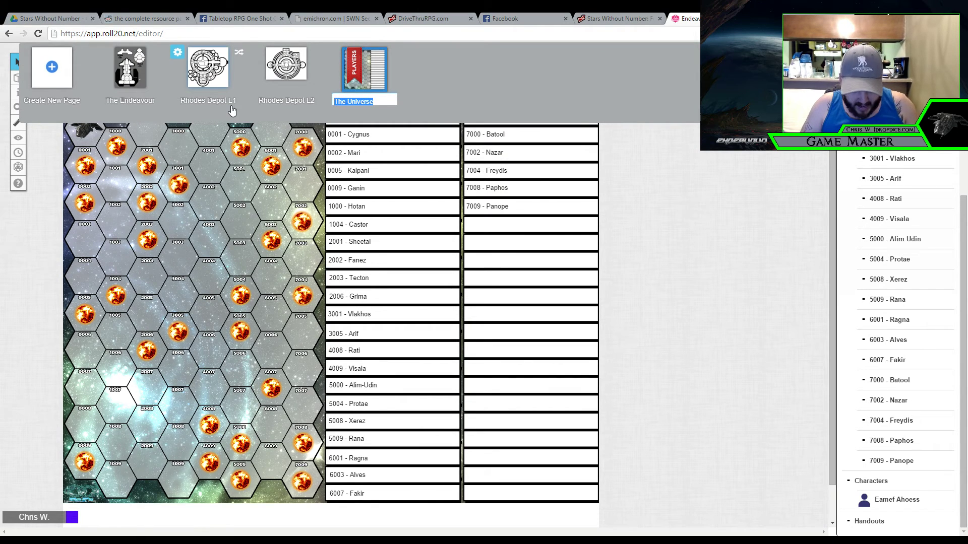
{"action": "type", "text": "Sector "}
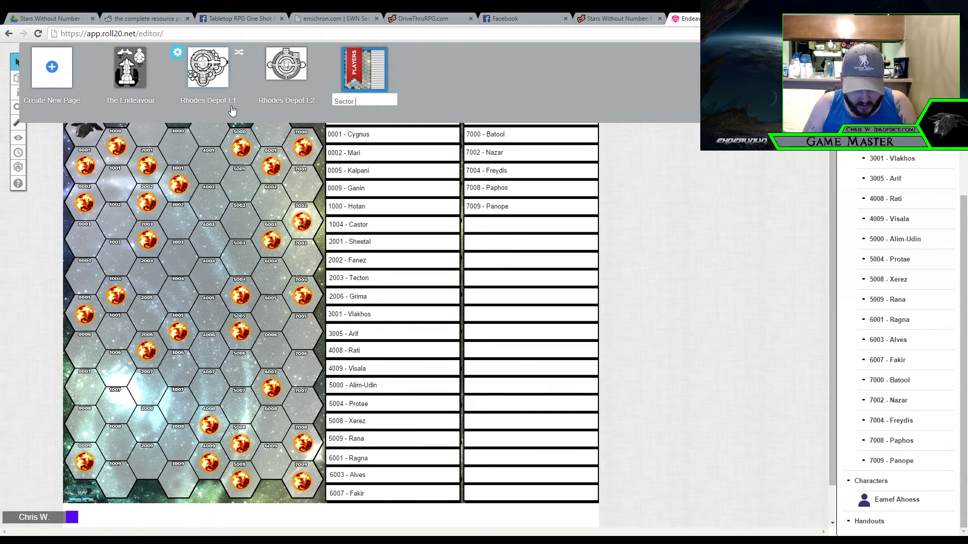
{"action": "type", "text": "Asar"}
{"action": "key", "text": "BackSpace"}
{"action": "type", "text": "ar"}
{"action": "key", "text": "BackSpace"}
{"action": "key", "text": "BackSpace"}
{"action": "type", "text": "gard Thea"}
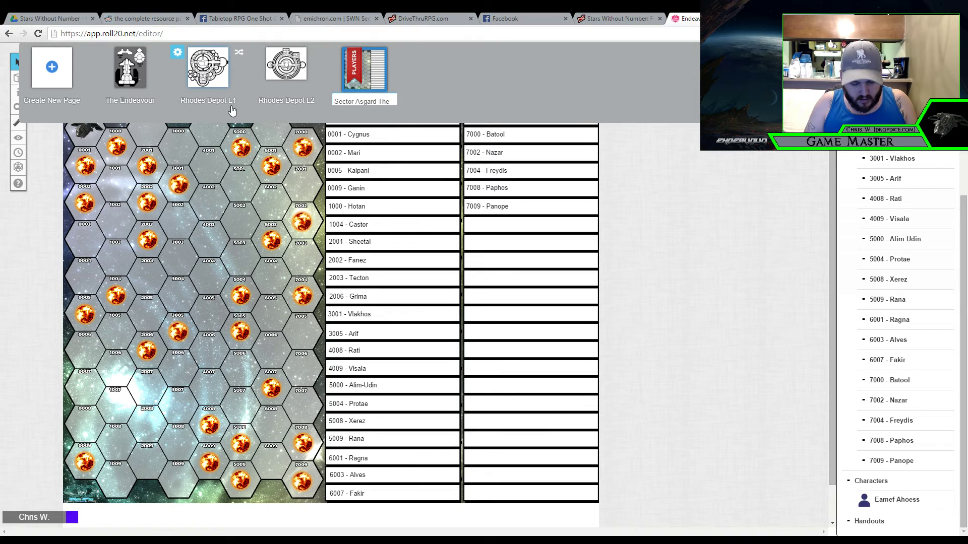
{"action": "key", "text": "Return"}
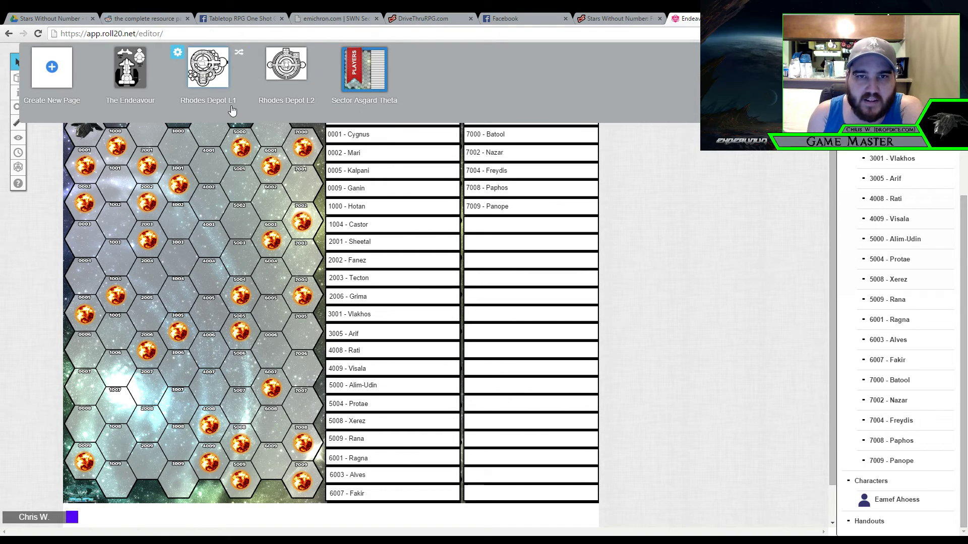
Switch to the SWN Sector Generator, view its sector overview map, and return to the Roll20 editor
{"action": "left_click", "coordinate": [356, 16]}
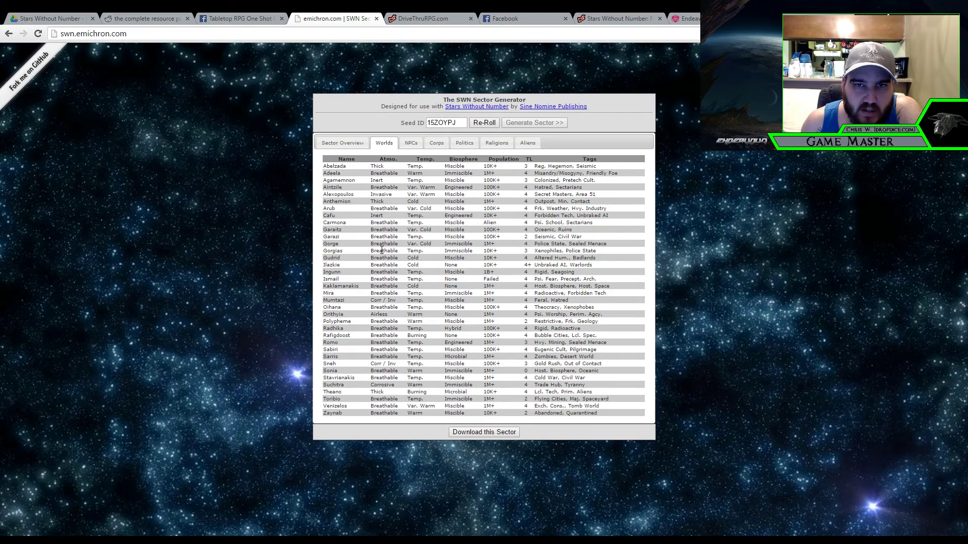
{"action": "left_click", "coordinate": [342, 143]}
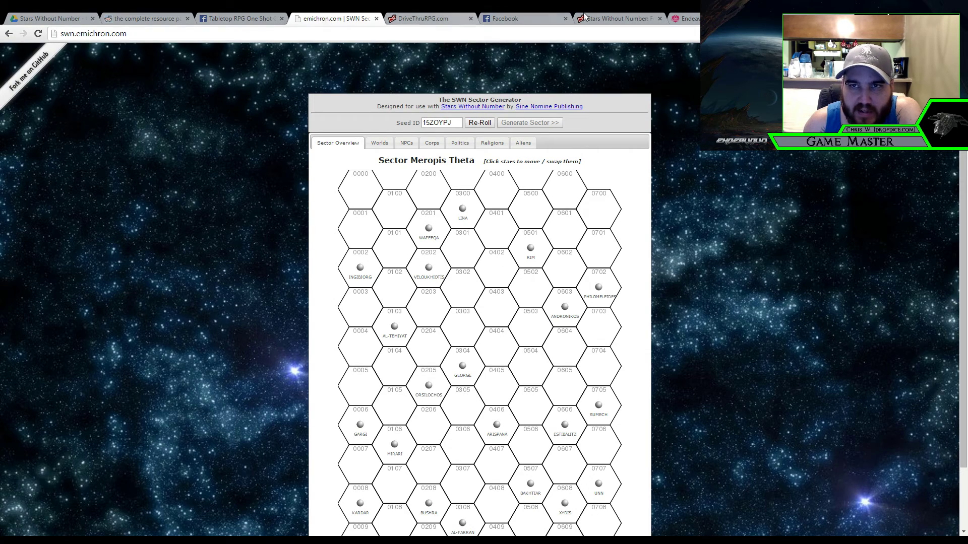
{"action": "left_click", "coordinate": [620, 18]}
{"action": "key", "text": "ctrl+Tab"}
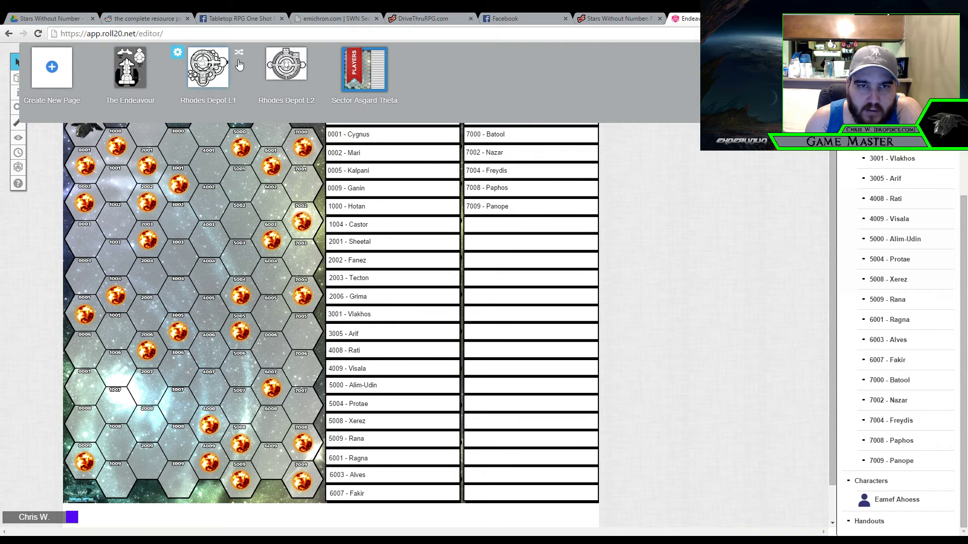
Review the campaign's page list and the player ribbon on the Sector Asgard Theta page, and close the list
{"action": "mouse_move", "coordinate": [102, 67]}
{"action": "mouse_move", "coordinate": [373, 88]}
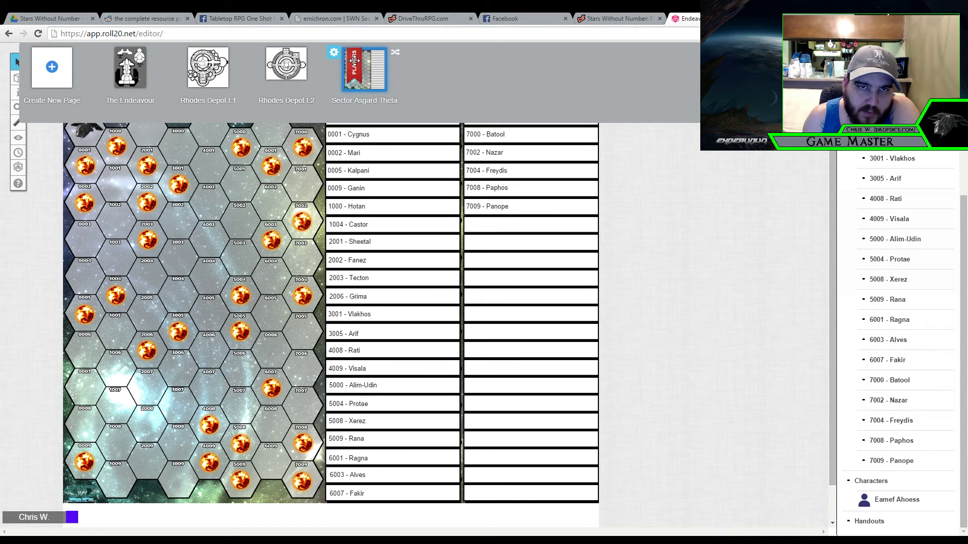
{"action": "mouse_move", "coordinate": [354, 60]}
{"action": "left_mouse_down"}
{"action": "mouse_move", "coordinate": [128, 71]}
{"action": "mouse_move", "coordinate": [348, 70]}
{"action": "left_mouse_up"}
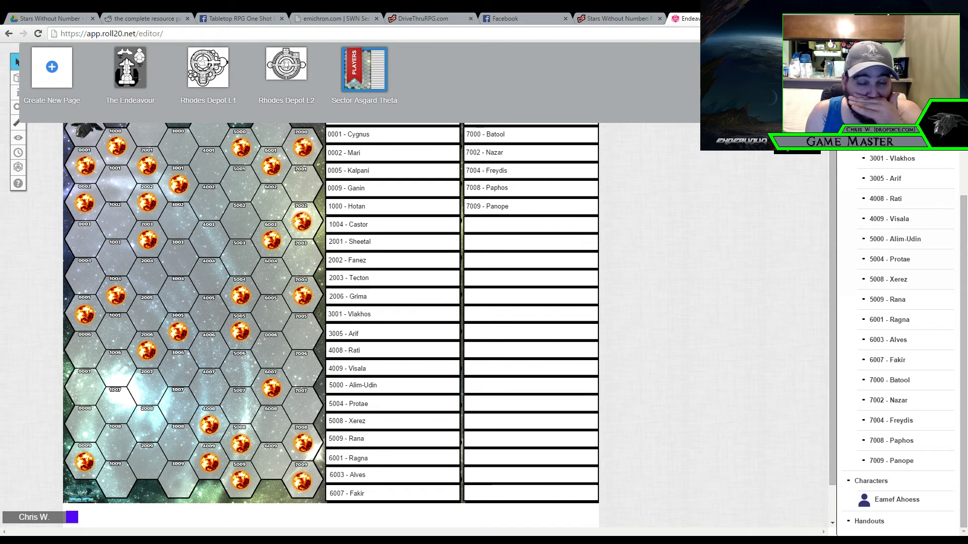
{"action": "left_click", "coordinate": [728, 230]}
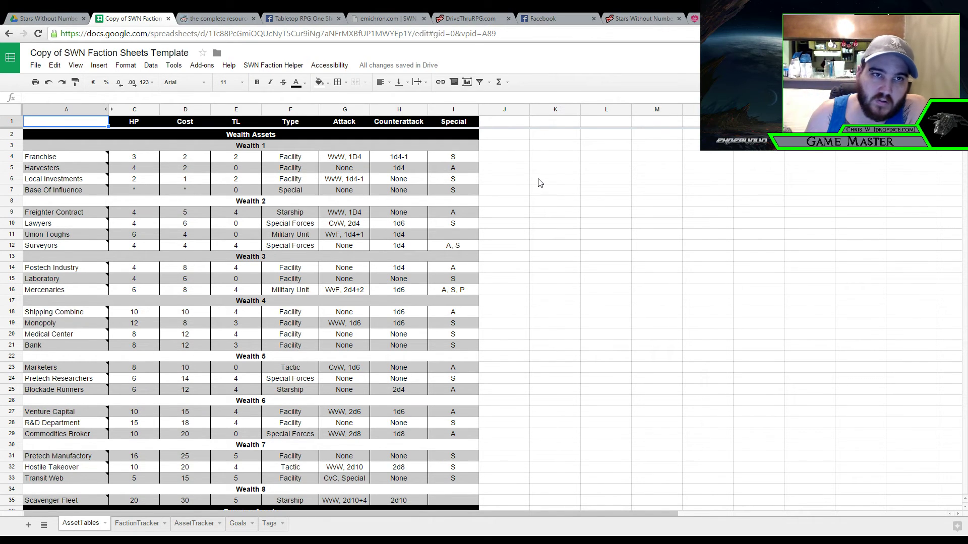
Open the Swan Song Faction Sheet through the partially automated faction sheet link in the Reddit resource post
{"action": "left_click", "coordinate": [200, 18]}
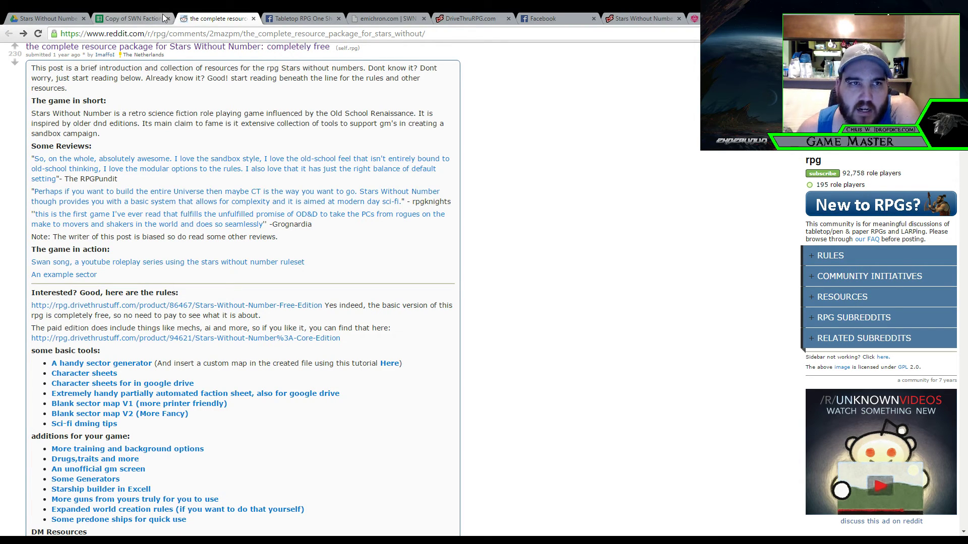
{"action": "left_click", "coordinate": [239, 394]}
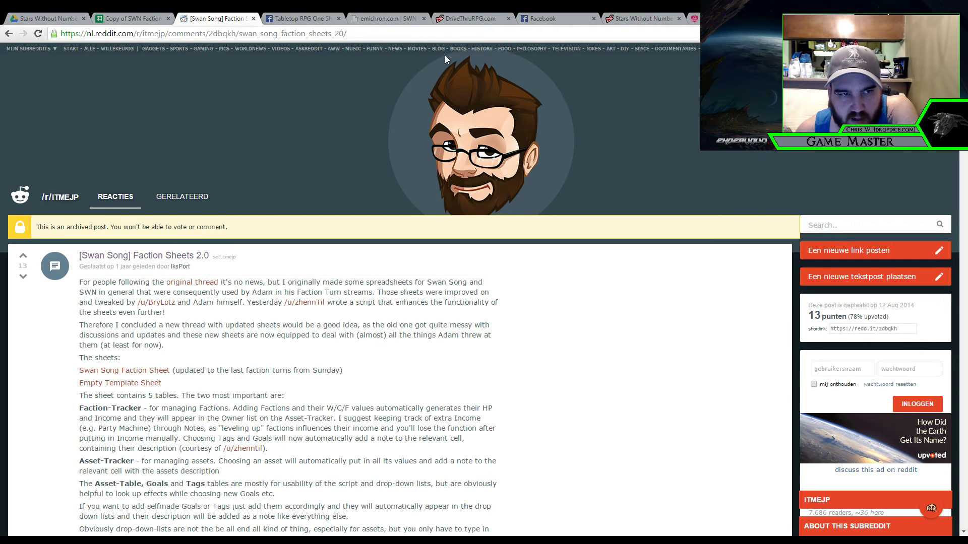
{"action": "scroll", "coordinate": [406, 120], "scroll_direction": "down", "scroll_amount": 1}
{"action": "scroll", "coordinate": [272, 191], "scroll_direction": "down", "scroll_amount": 1}
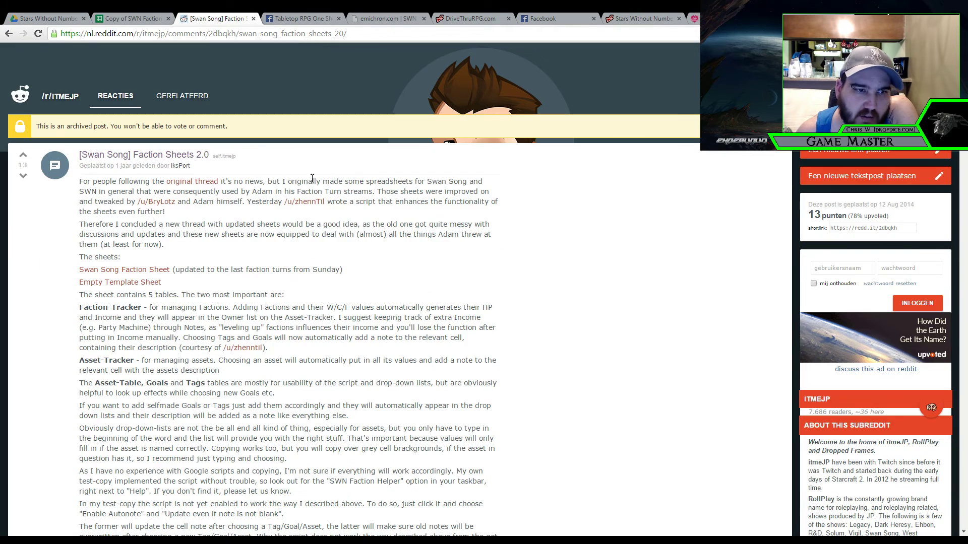
{"action": "left_click", "coordinate": [162, 270]}
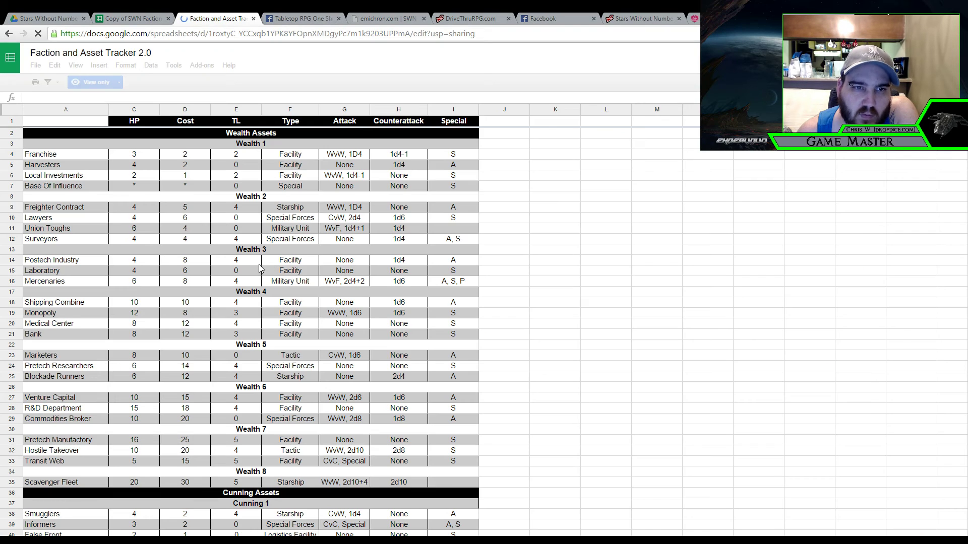
Look through the Wealth, Cunning and Force assets on the AssetTables sheet, down to the Experience Table
{"action": "scroll", "coordinate": [237, 239], "scroll_direction": "down", "scroll_amount": 1}
{"action": "scroll", "coordinate": [236, 239], "scroll_direction": "down", "scroll_amount": 10}
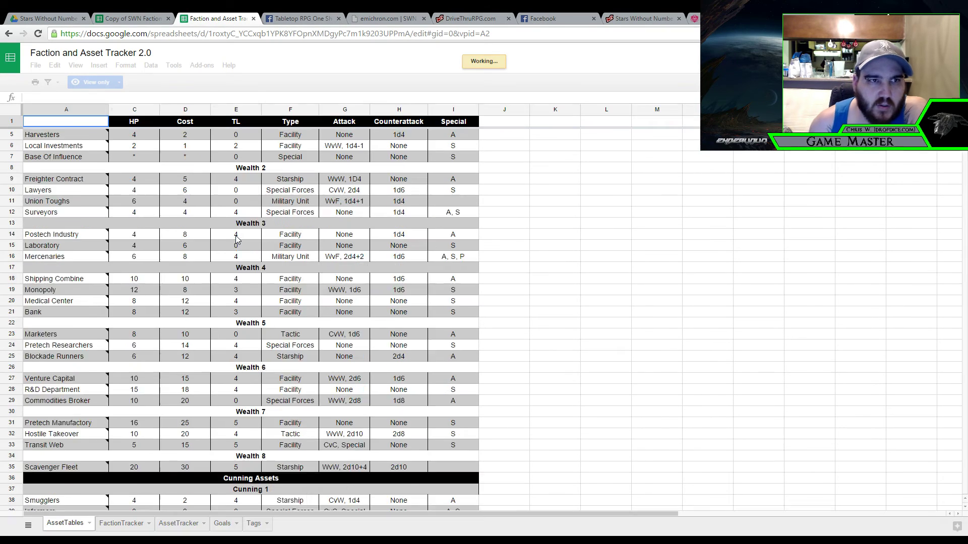
{"action": "scroll", "coordinate": [237, 240], "scroll_direction": "down", "scroll_amount": 13}
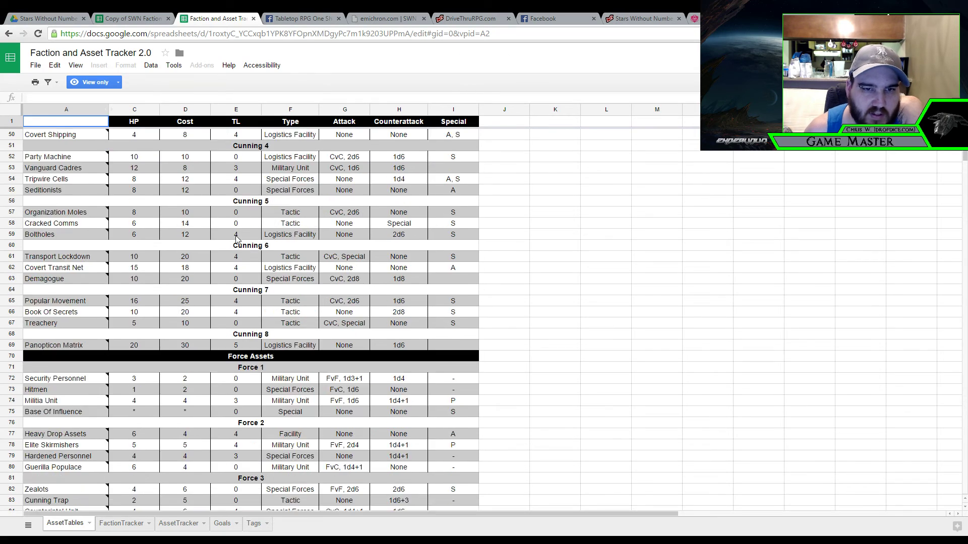
{"action": "scroll", "coordinate": [237, 239], "scroll_direction": "down", "scroll_amount": 6}
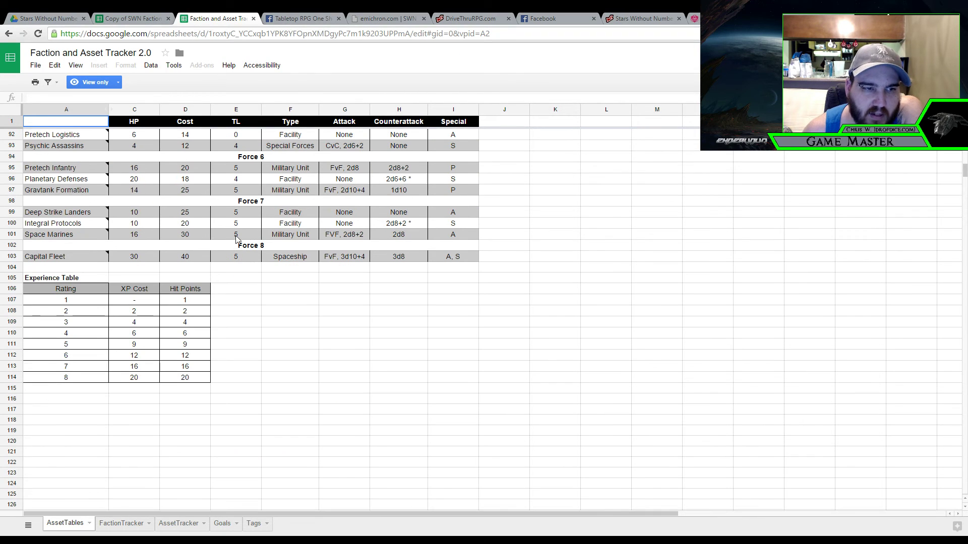
Examine the FactionTracker sheet's faction ratings, tags, homeworlds and relationships, and read the notes attached to the goals
{"action": "left_click", "coordinate": [121, 523]}
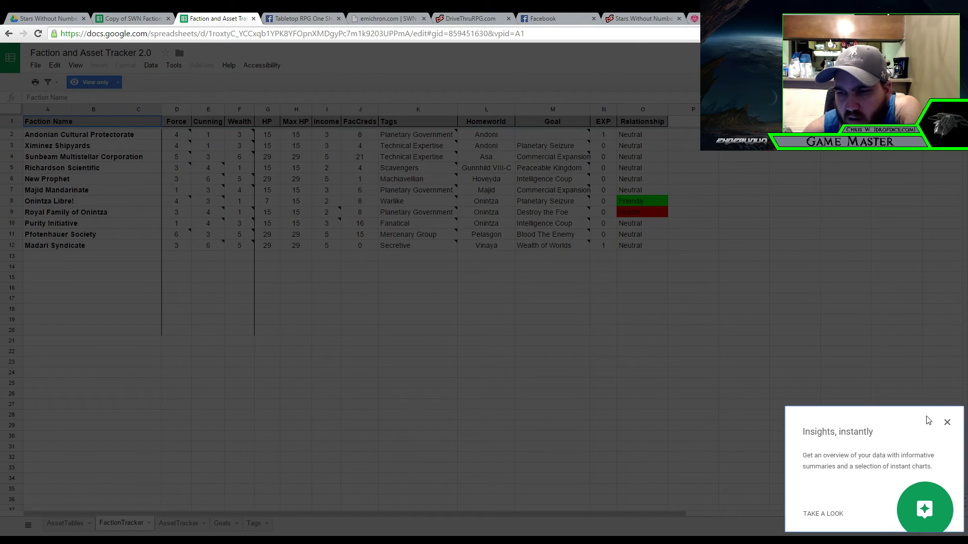
{"action": "left_click", "coordinate": [946, 424]}
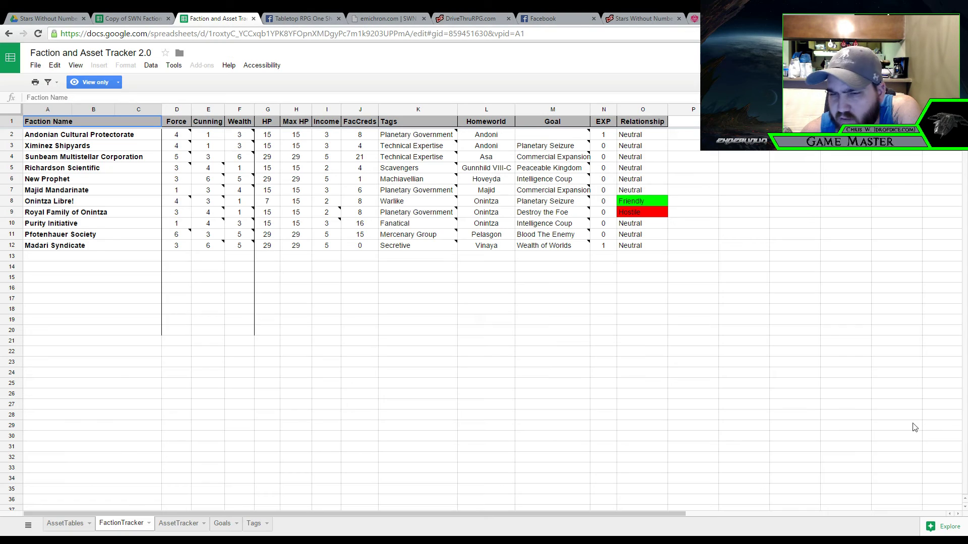
{"action": "left_click", "coordinate": [118, 137]}
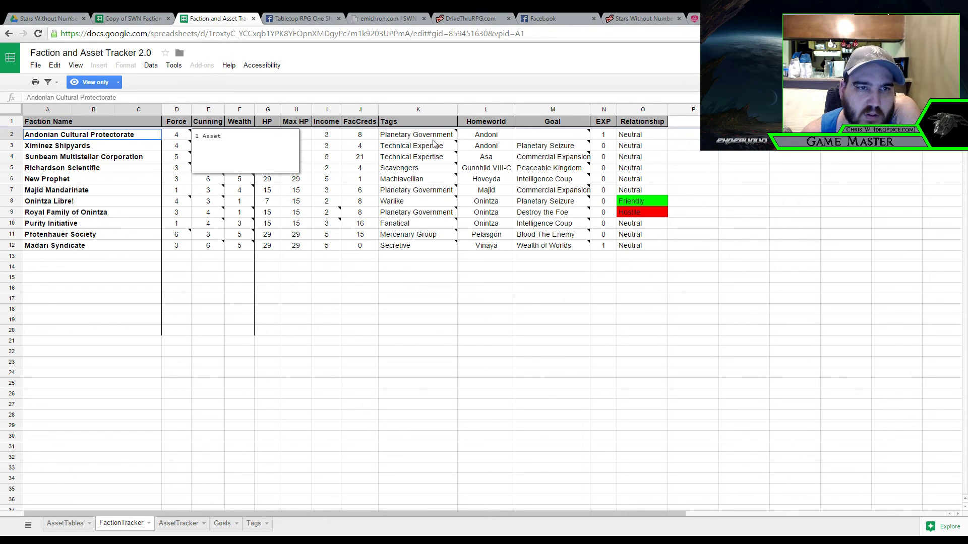
{"action": "left_click", "coordinate": [124, 279]}
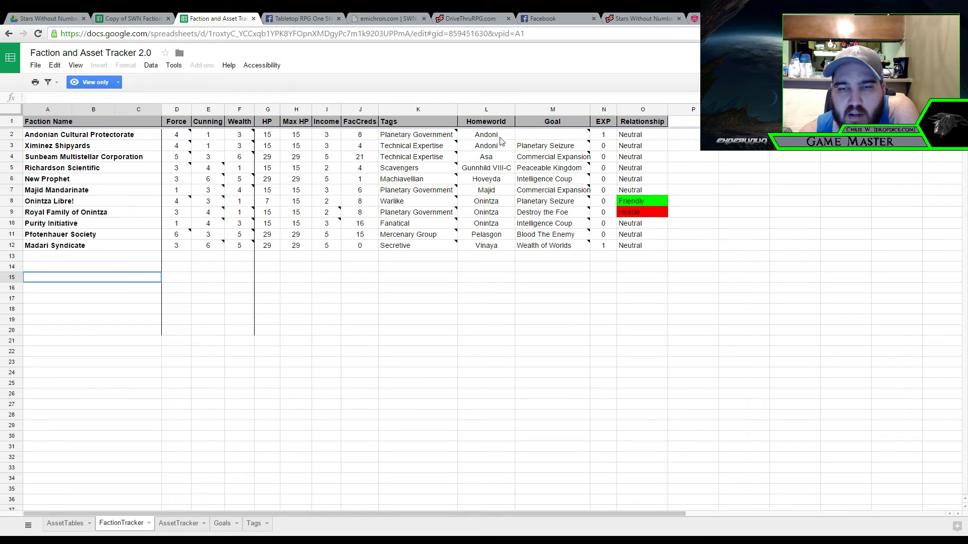
{"action": "mouse_move", "coordinate": [525, 137]}
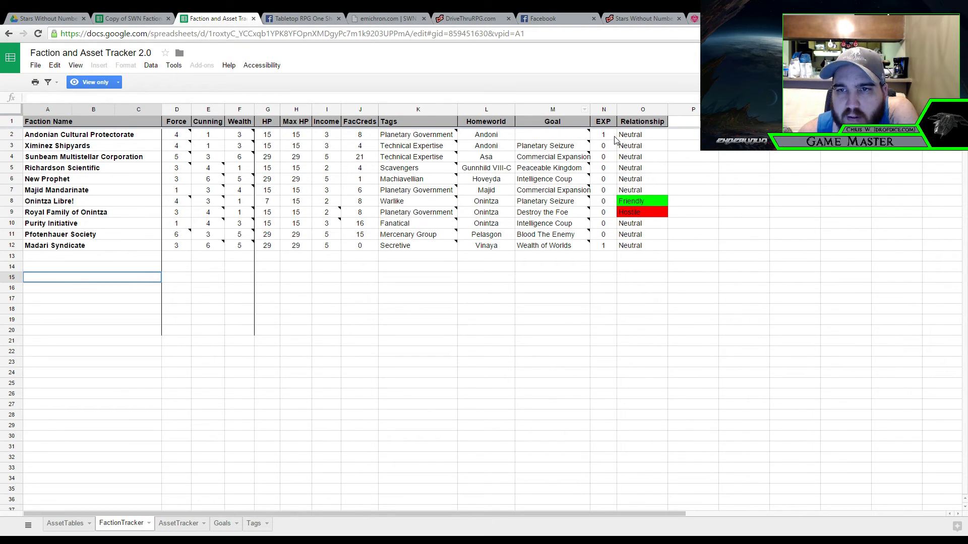
{"action": "mouse_move", "coordinate": [573, 139]}
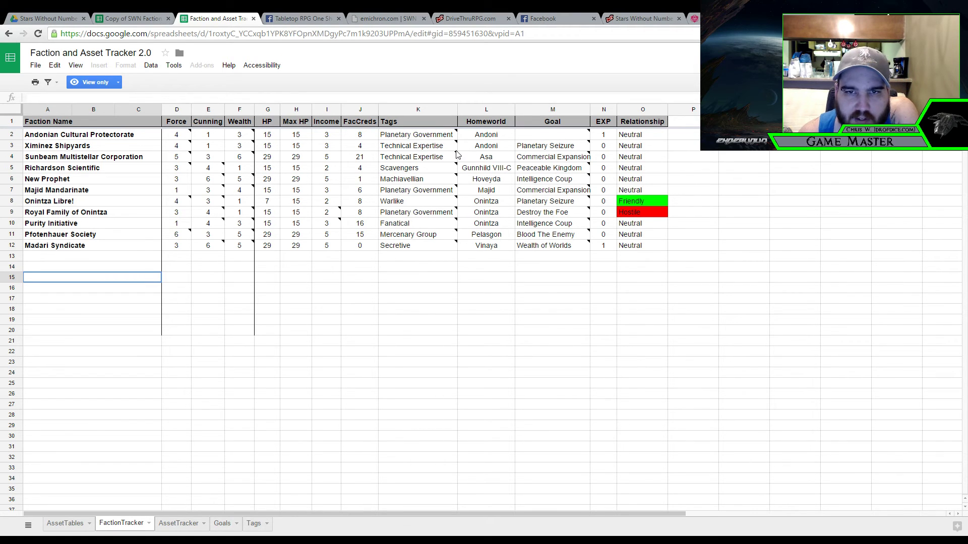
{"action": "mouse_move", "coordinate": [515, 153]}
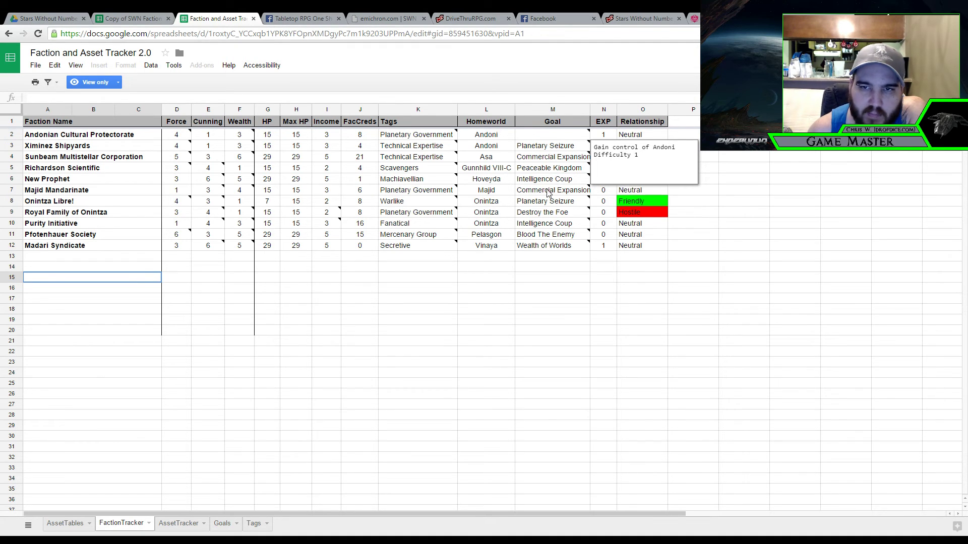
{"action": "mouse_move", "coordinate": [558, 171]}
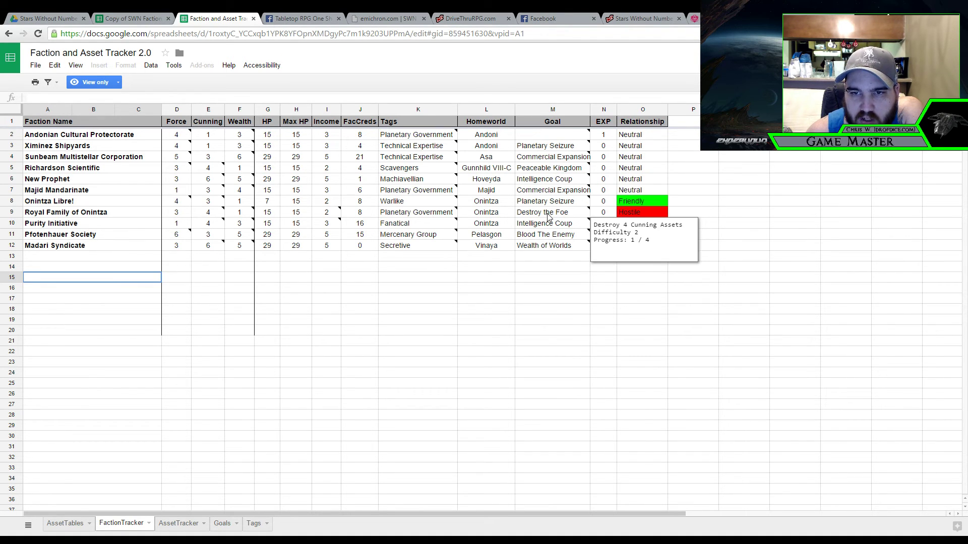
{"action": "mouse_move", "coordinate": [553, 239]}
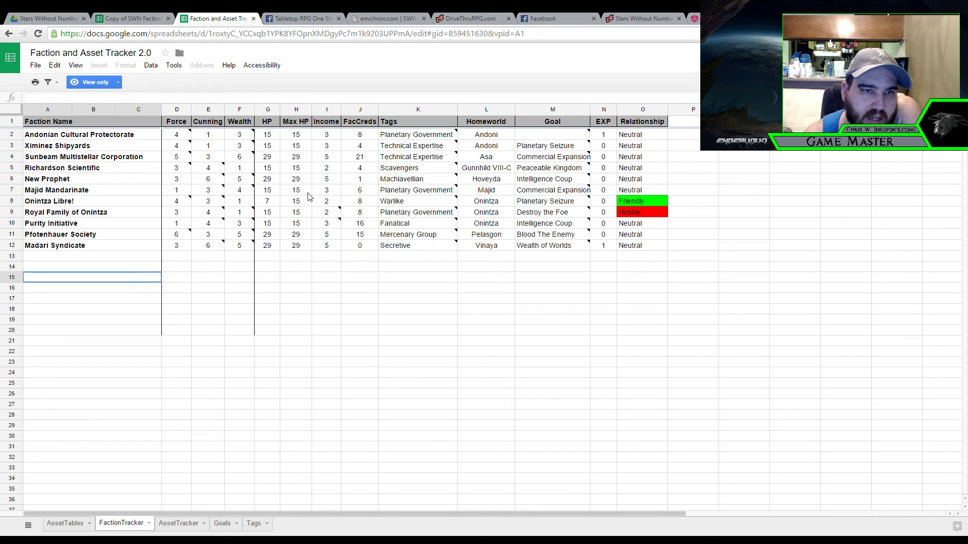
Look through each faction's assets and locations on the AssetTracker sheet, and open the Goals sheet
{"action": "left_click", "coordinate": [189, 523]}
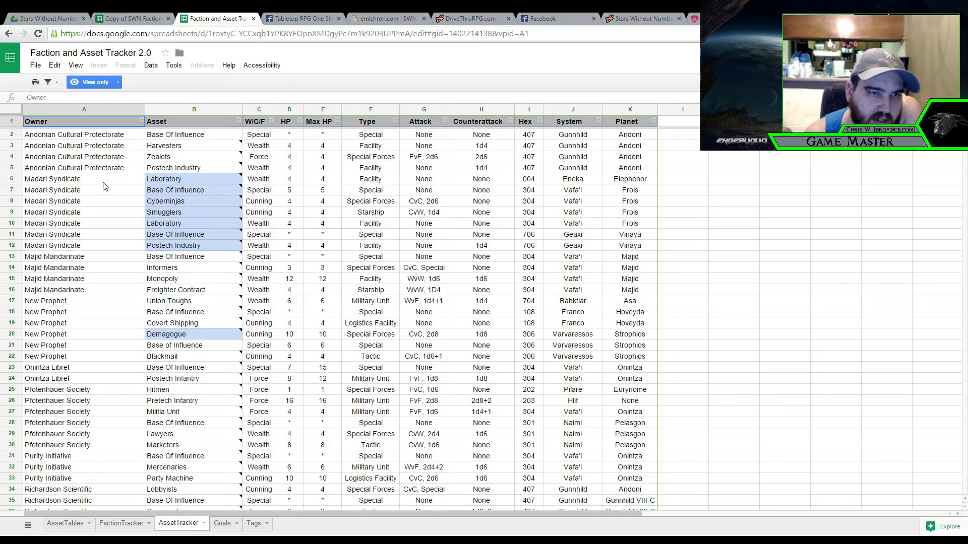
{"action": "scroll", "coordinate": [109, 367], "scroll_direction": "down", "scroll_amount": 3}
{"action": "scroll", "coordinate": [111, 366], "scroll_direction": "down", "scroll_amount": 5}
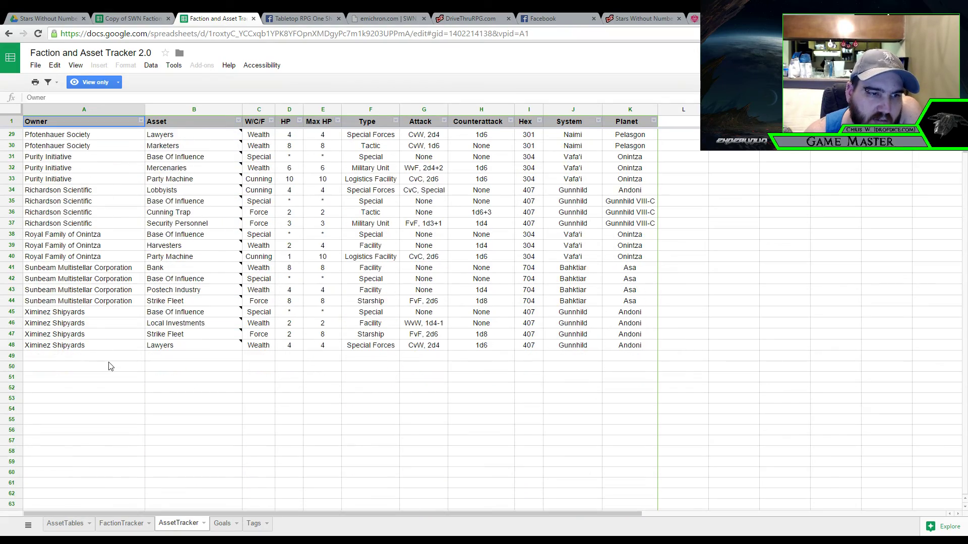
{"action": "scroll", "coordinate": [110, 366], "scroll_direction": "up", "scroll_amount": 8}
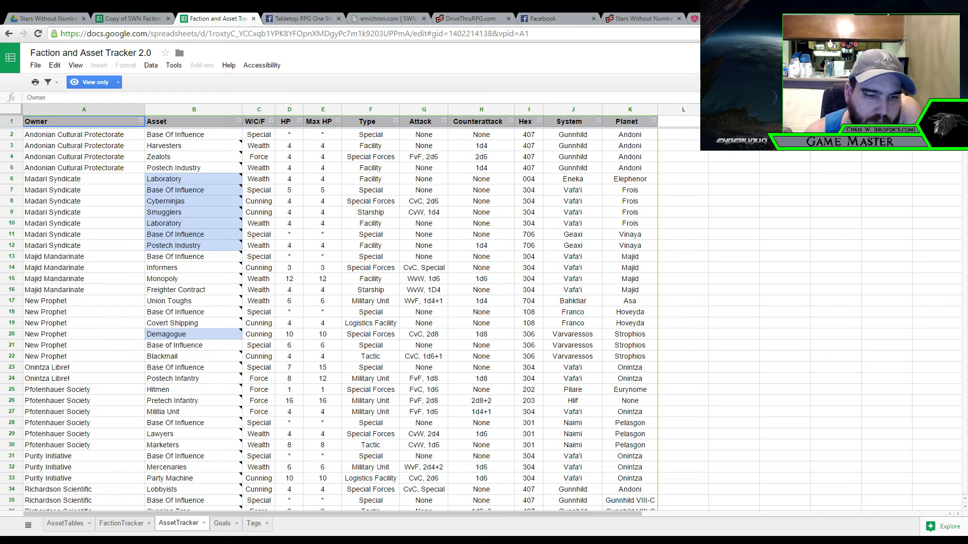
{"action": "left_click", "coordinate": [222, 525]}
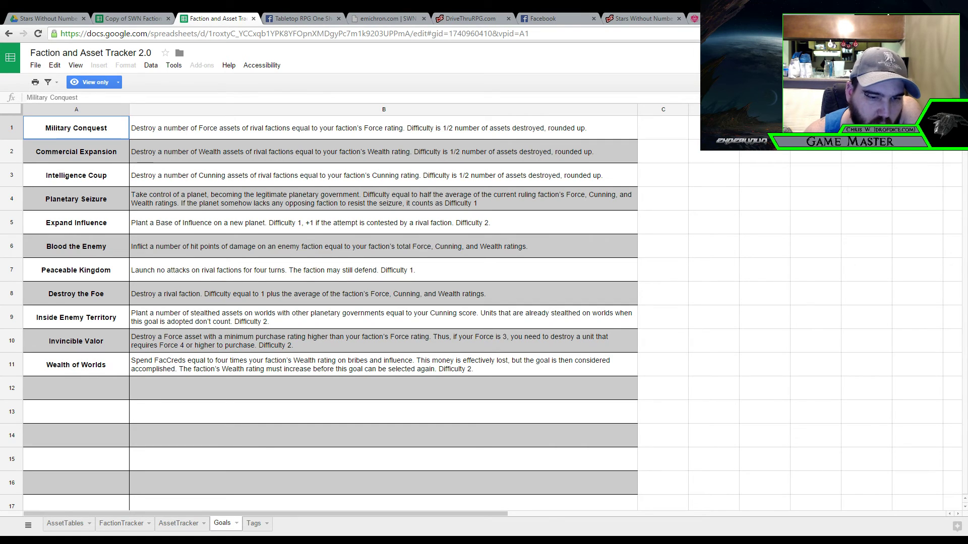
Look through the faction tags and their descriptions on the Tags sheet, from Colonists down to Warlike
{"action": "left_click", "coordinate": [256, 523]}
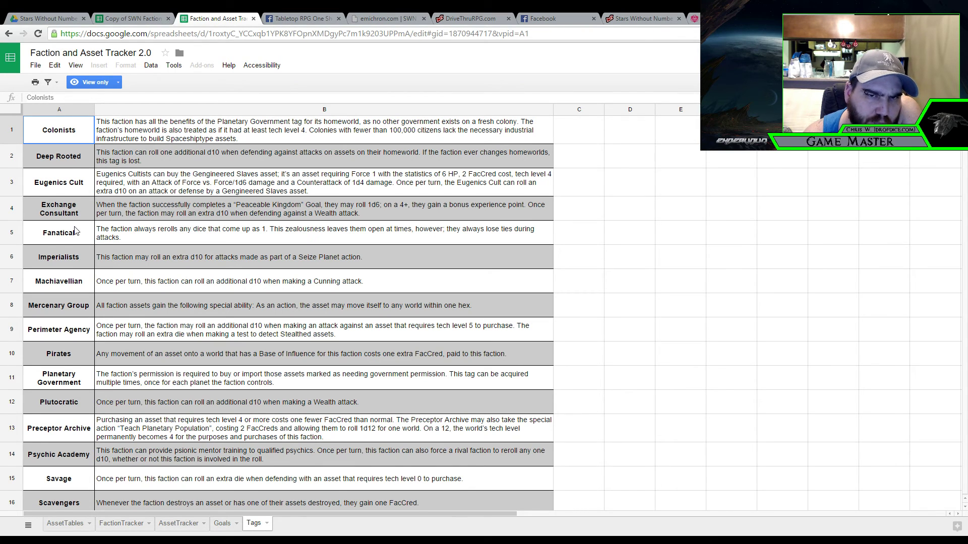
{"action": "left_click", "coordinate": [112, 210]}
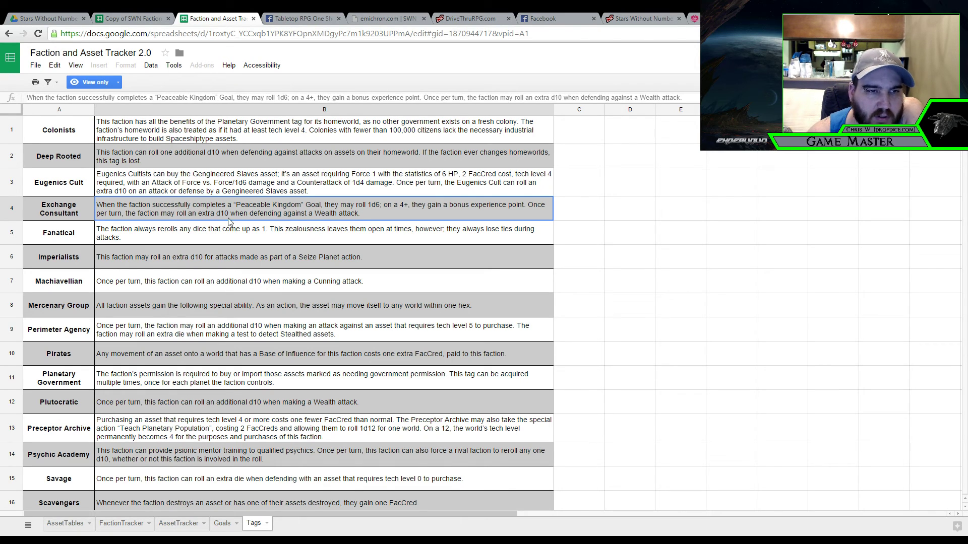
{"action": "scroll", "coordinate": [72, 261], "scroll_direction": "down", "scroll_amount": 2}
{"action": "scroll", "coordinate": [71, 261], "scroll_direction": "down", "scroll_amount": 5}
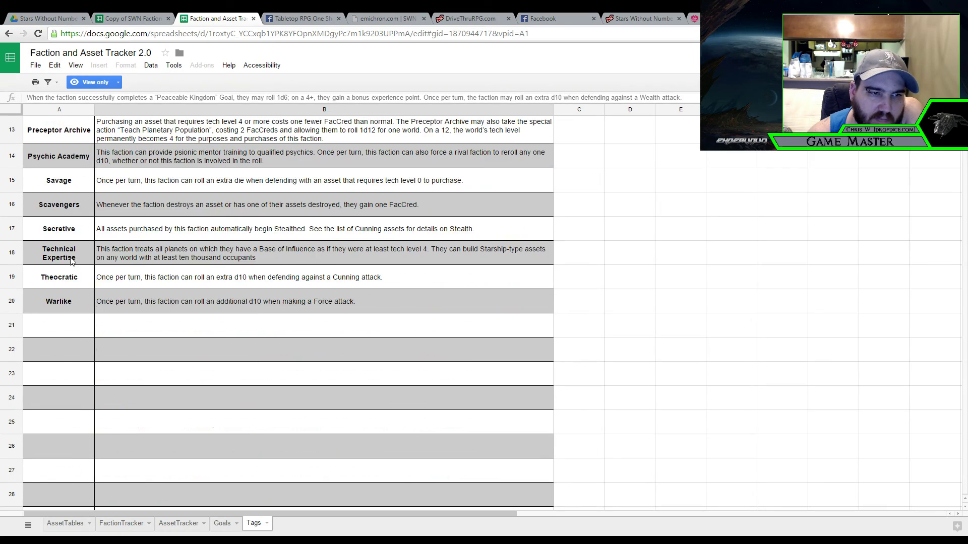
{"action": "scroll", "coordinate": [71, 261], "scroll_direction": "up", "scroll_amount": 6}
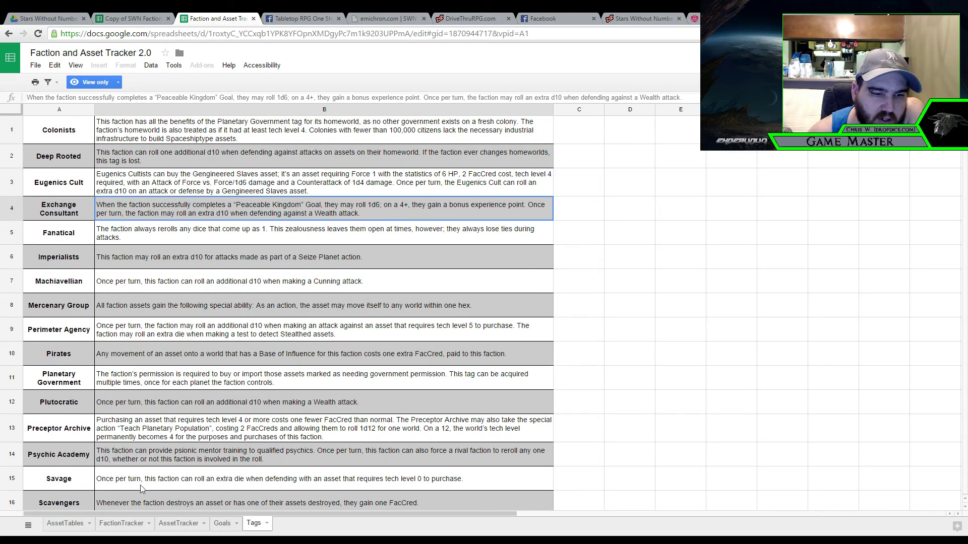
Read the notes attached to the faction tags on the FactionTracker sheet, and look up Planetary Government on the Tags sheet
{"action": "left_click", "coordinate": [122, 524]}
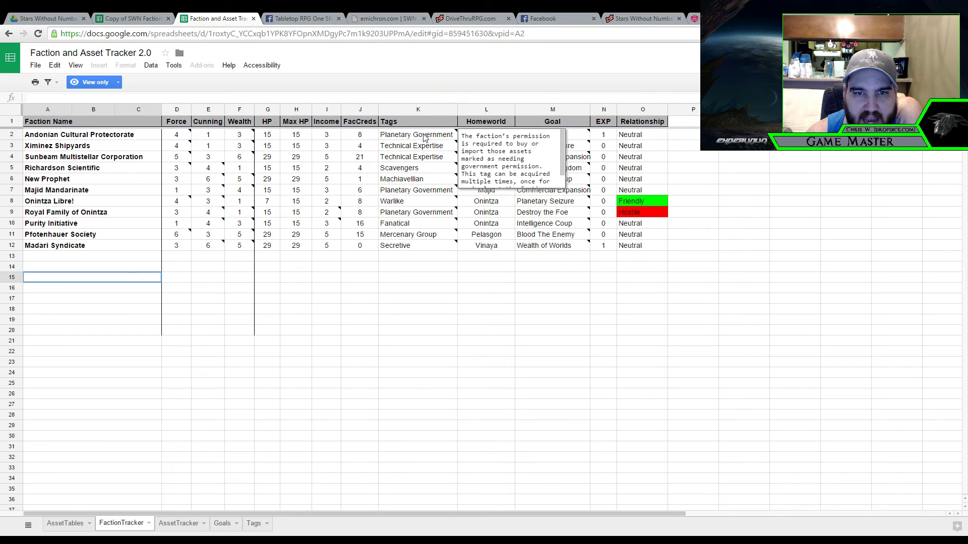
{"action": "mouse_move", "coordinate": [413, 250]}
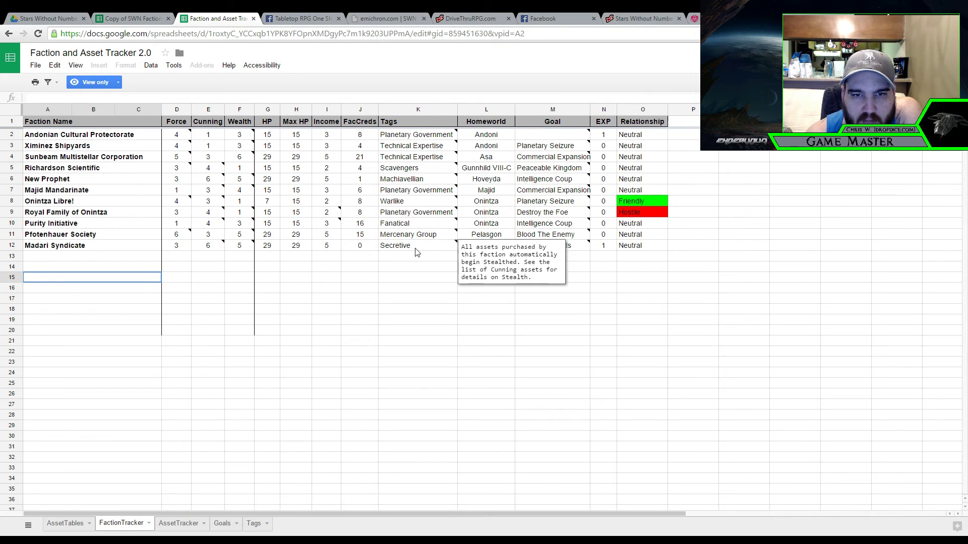
{"action": "mouse_move", "coordinate": [443, 139]}
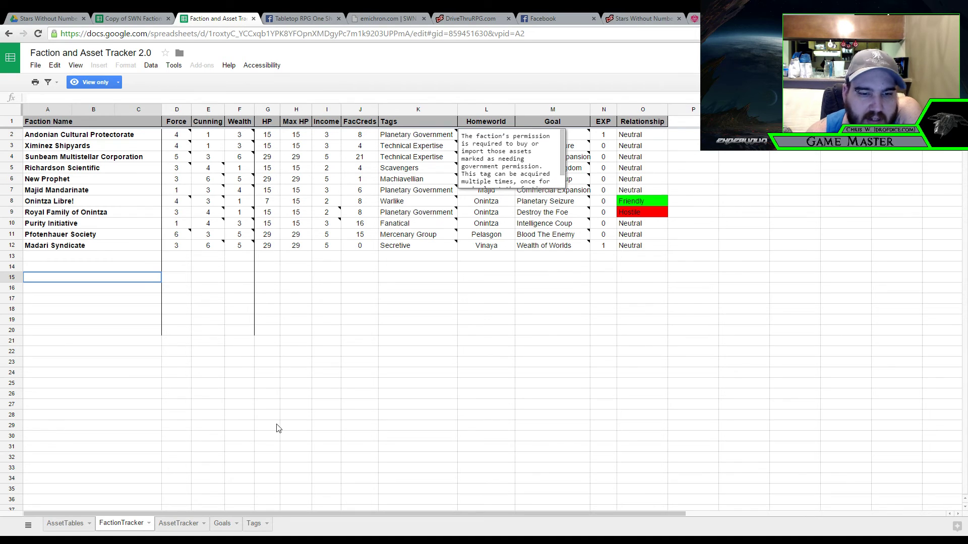
{"action": "left_click", "coordinate": [257, 524]}
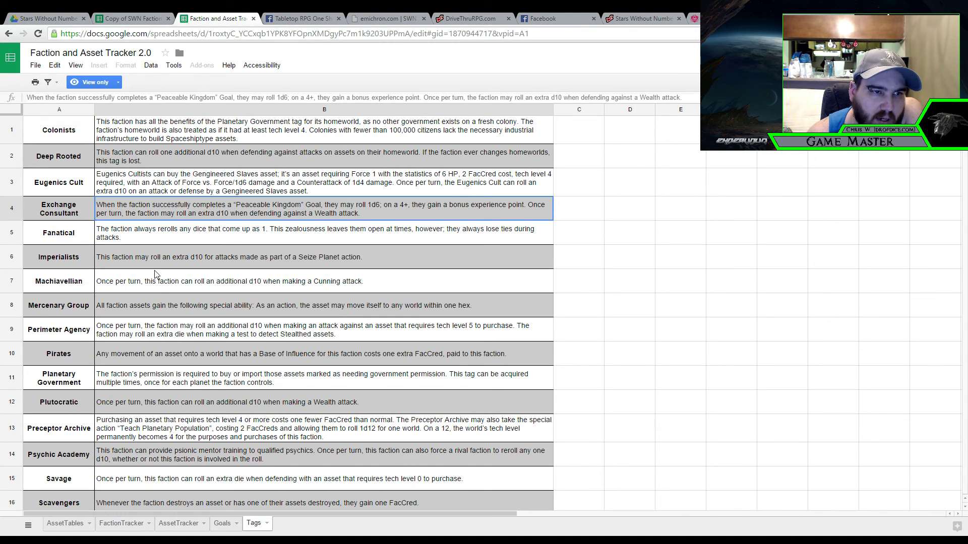
{"action": "scroll", "coordinate": [155, 275], "scroll_direction": "down", "scroll_amount": 1}
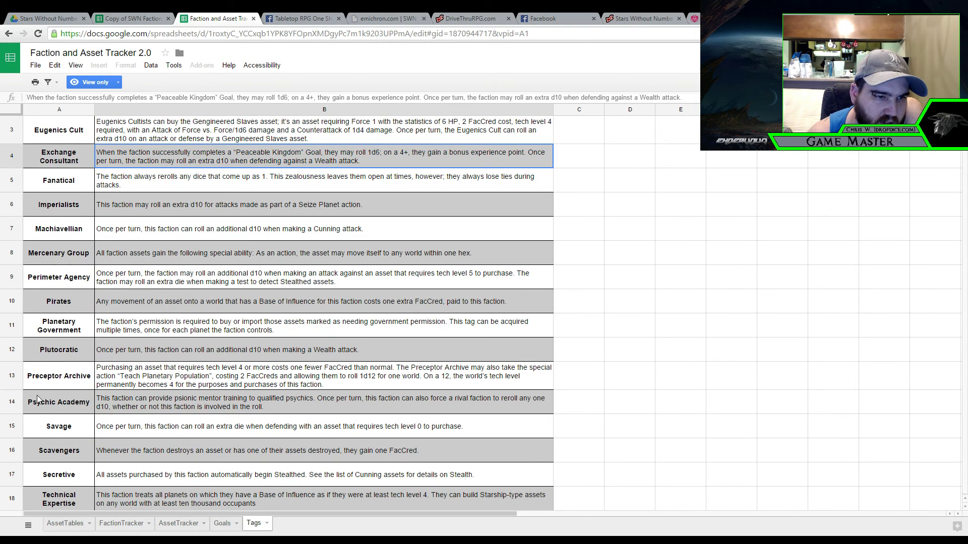
{"action": "left_click", "coordinate": [133, 329]}
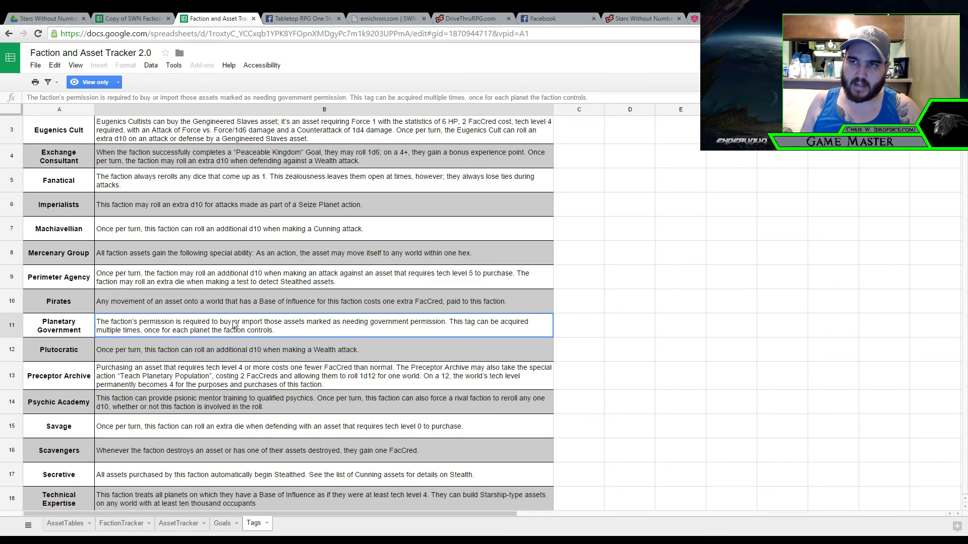
Switch to the Roll20 editor and delete the Mysterious Note handout from the journal
{"action": "left_click", "coordinate": [715, 18]}
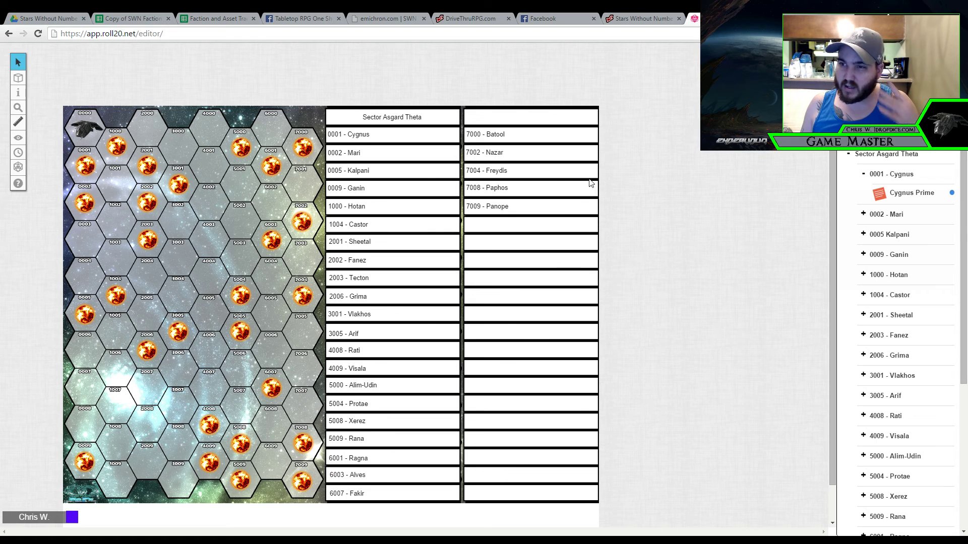
{"action": "scroll", "coordinate": [515, 175], "scroll_direction": "down", "scroll_amount": 3}
{"action": "scroll", "coordinate": [515, 174], "scroll_direction": "up", "scroll_amount": 3}
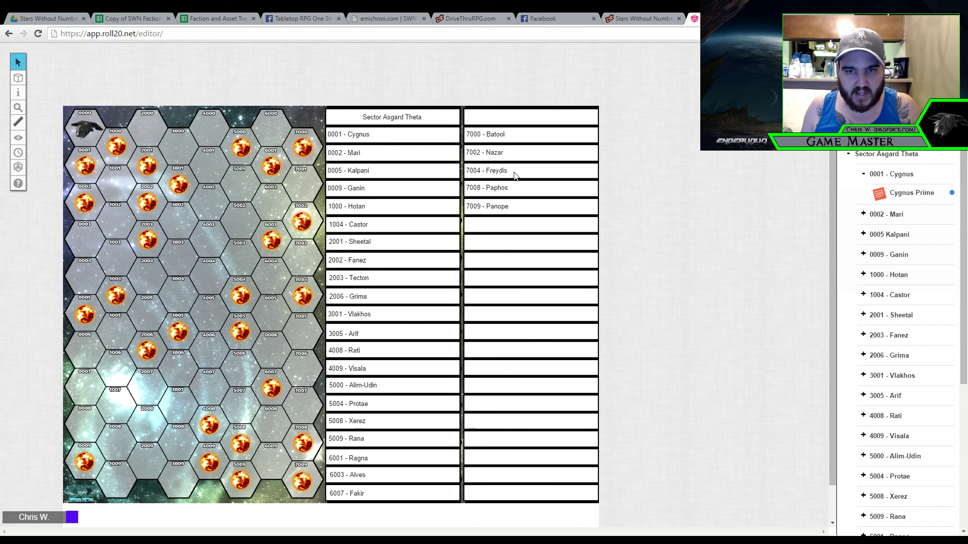
{"action": "right_click", "coordinate": [878, 154]}
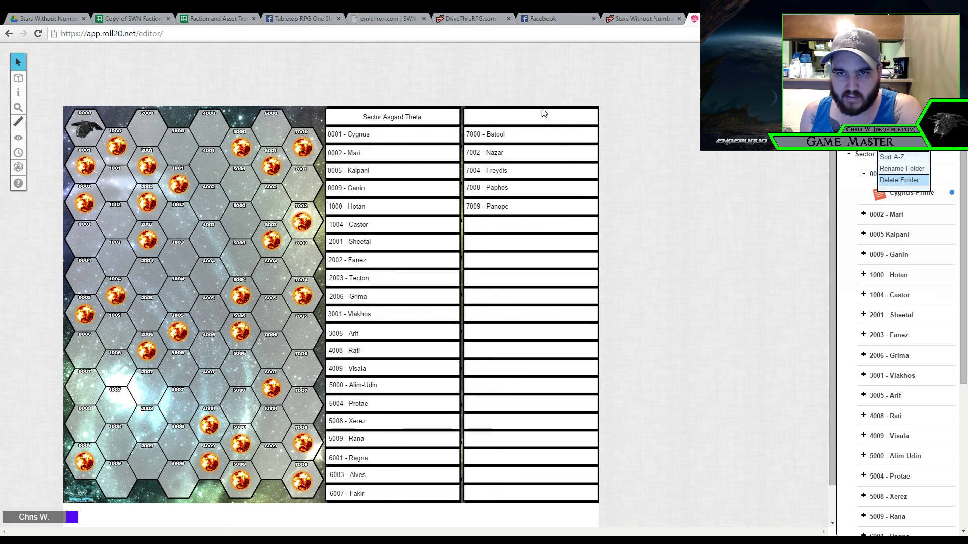
{"action": "scroll", "coordinate": [897, 352], "scroll_direction": "down", "scroll_amount": 5}
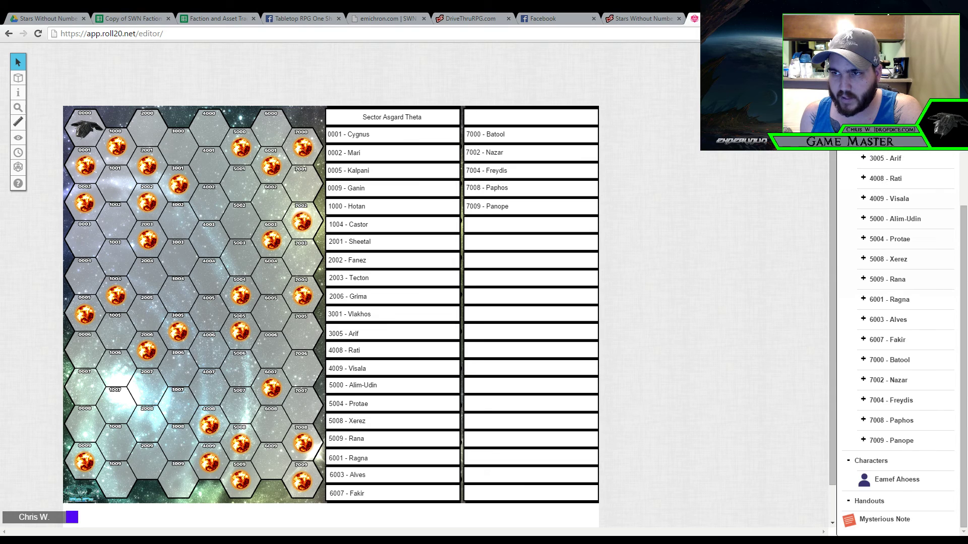
{"action": "left_click", "coordinate": [883, 519]}
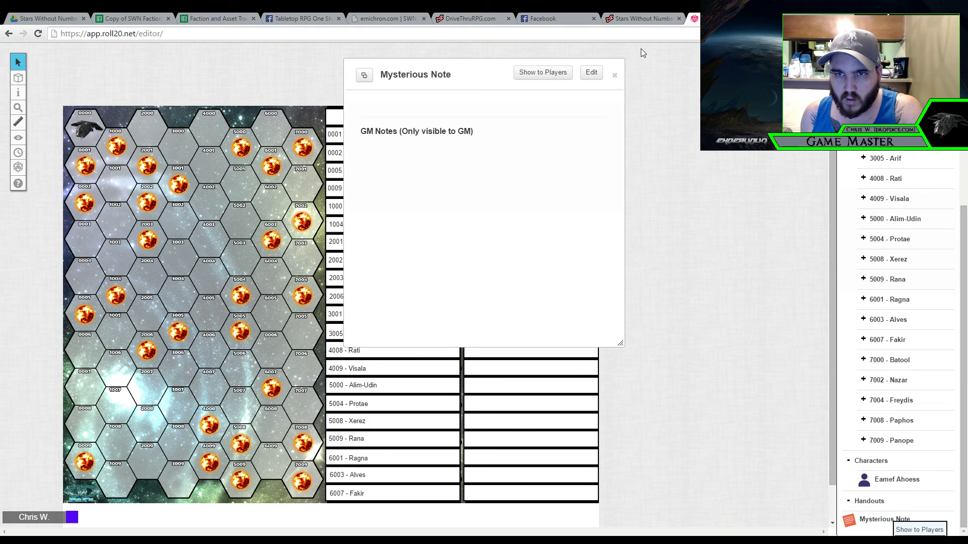
{"action": "left_click", "coordinate": [591, 72]}
{"action": "scroll", "coordinate": [568, 406], "scroll_direction": "down", "scroll_amount": 2}
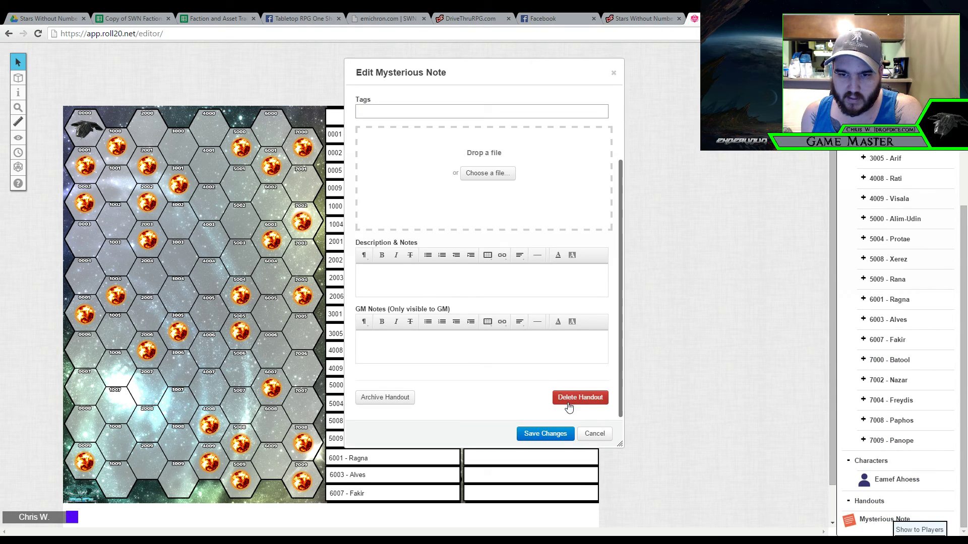
{"action": "left_click", "coordinate": [569, 406]}
{"action": "left_click", "coordinate": [481, 320]}
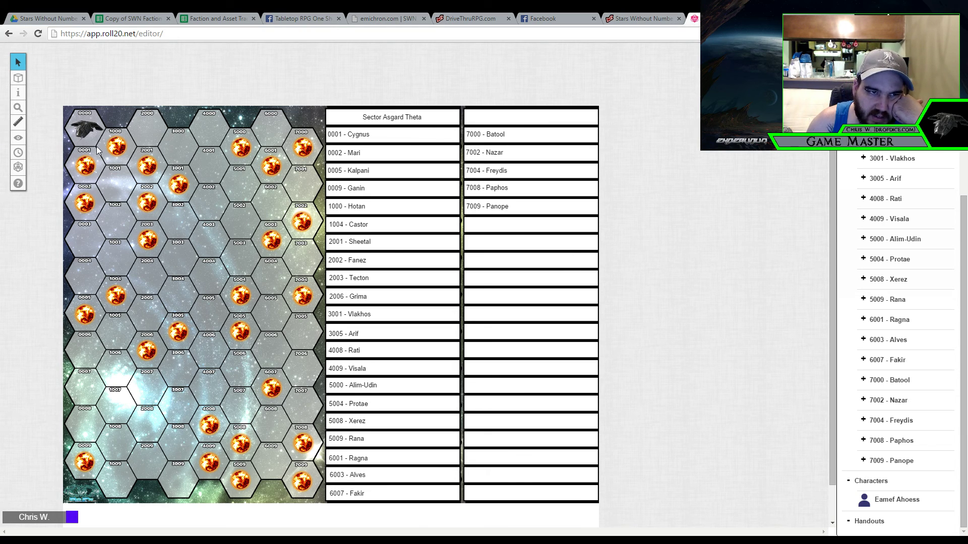
{"action": "mouse_move", "coordinate": [82, 127]}
{"action": "left_mouse_down"}
{"action": "mouse_move", "coordinate": [89, 162]}
{"action": "mouse_move", "coordinate": [86, 143]}
{"action": "mouse_move", "coordinate": [106, 122]}
{"action": "mouse_move", "coordinate": [98, 126]}
{"action": "left_mouse_up"}
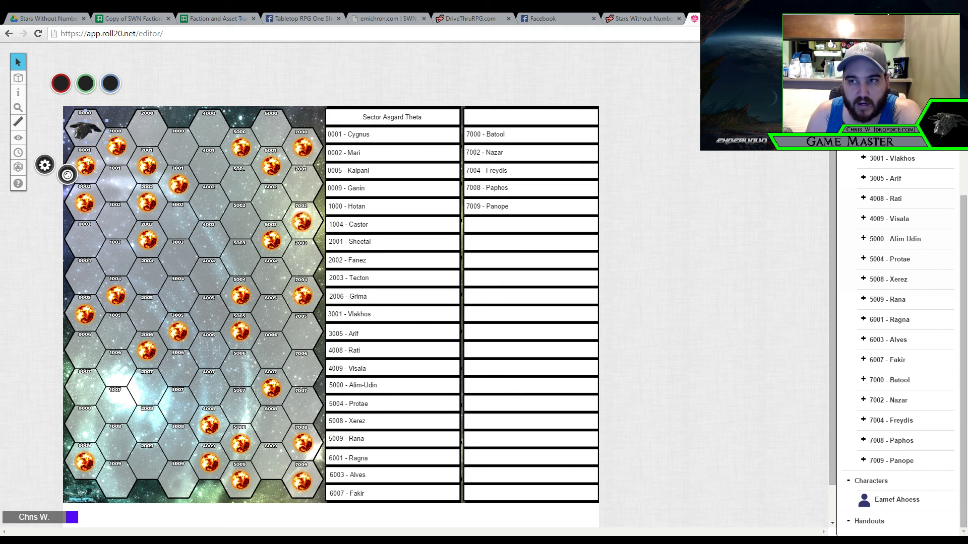
Switch to the SWN Sector Generator and look through Sector Meropis Theta's worlds, NPCs, corporations, politics, religions and sector overview
{"action": "left_click", "coordinate": [381, 18]}
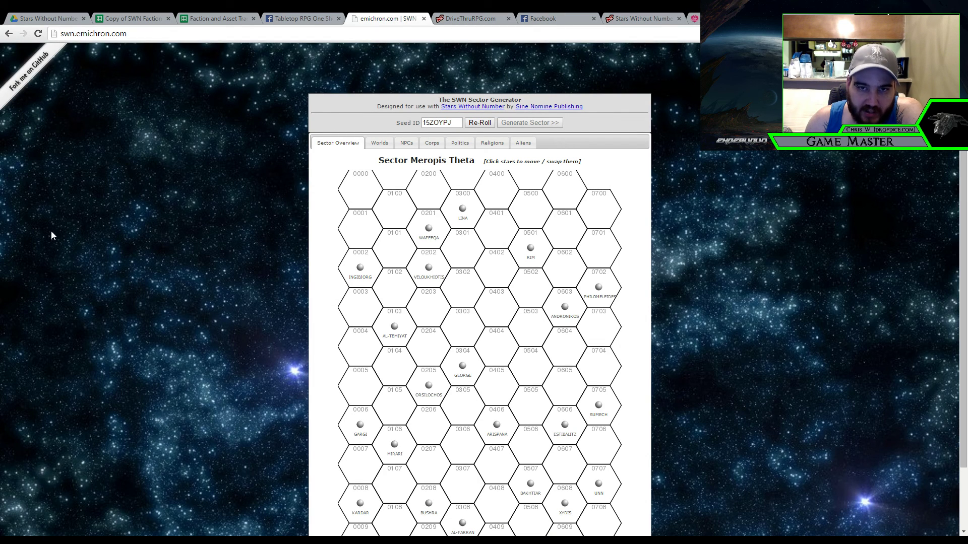
{"action": "left_click", "coordinate": [380, 143]}
{"action": "left_click", "coordinate": [418, 145]}
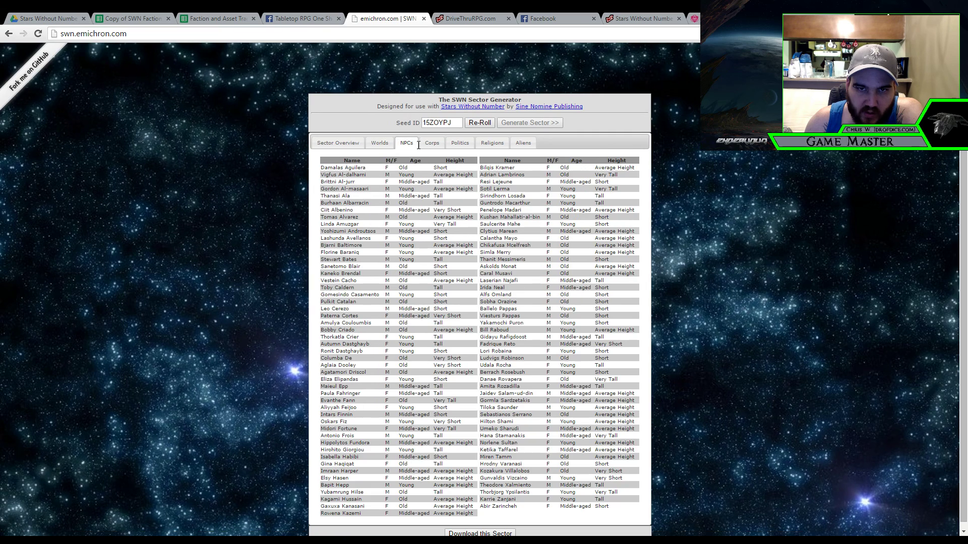
{"action": "left_click", "coordinate": [432, 143]}
{"action": "left_click", "coordinate": [463, 144]}
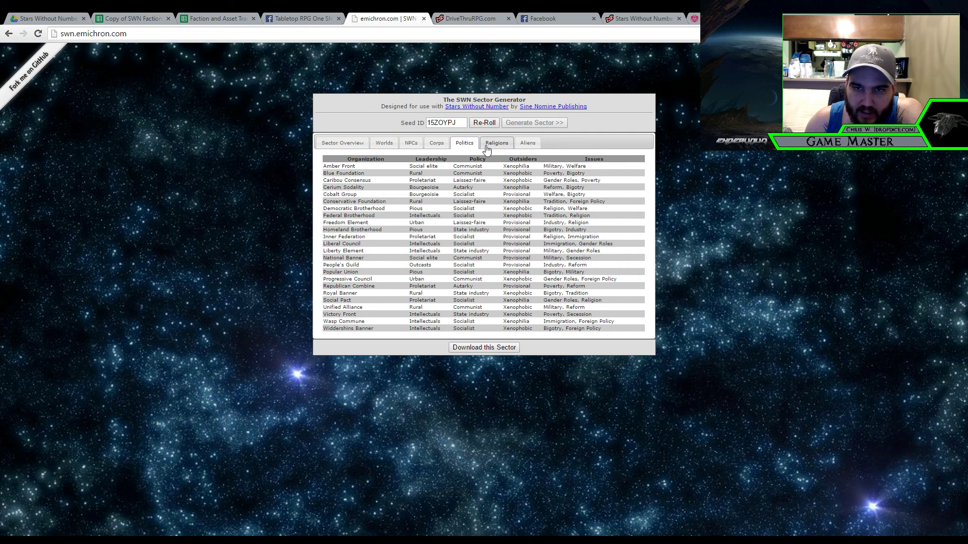
{"action": "left_click", "coordinate": [487, 145]}
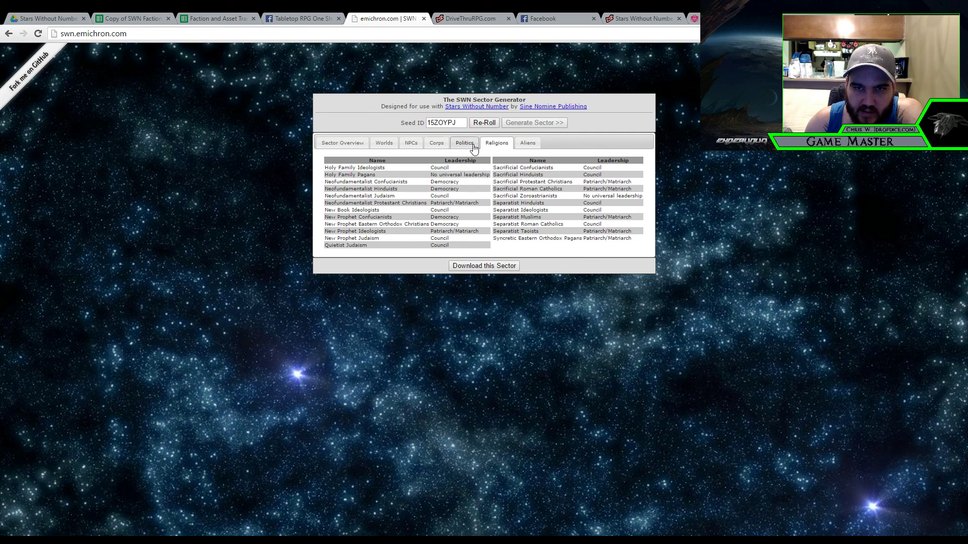
{"action": "left_click", "coordinate": [428, 143]}
{"action": "left_click", "coordinate": [410, 143]}
{"action": "left_click", "coordinate": [387, 145]}
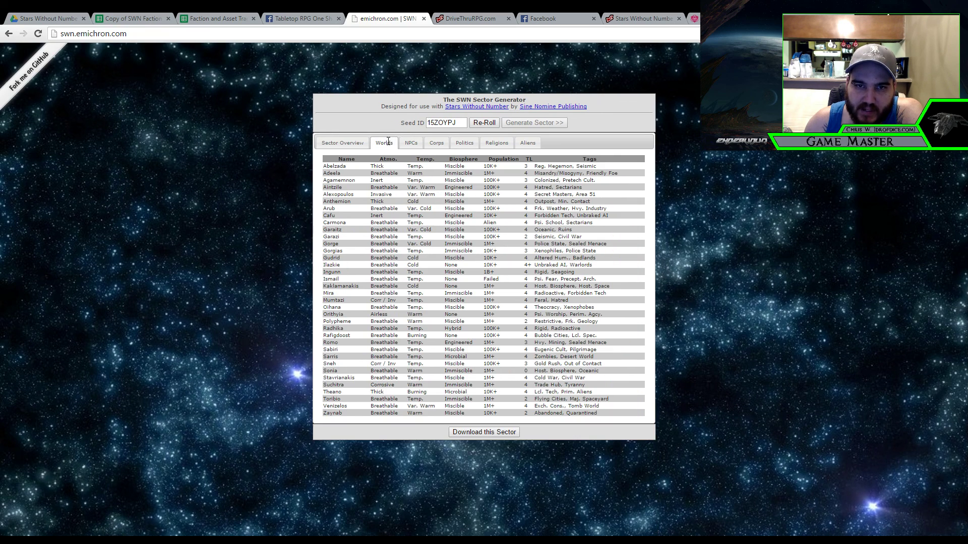
{"action": "left_click", "coordinate": [347, 145]}
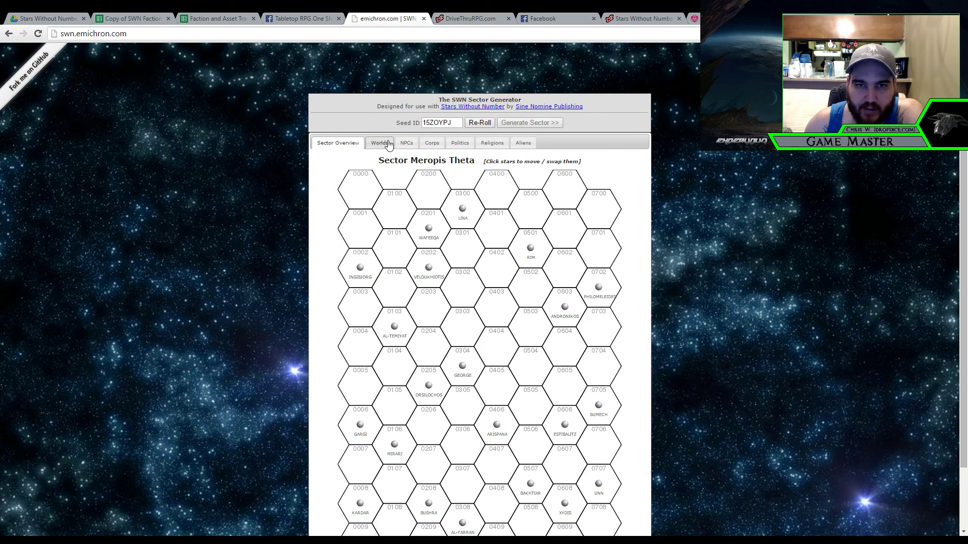